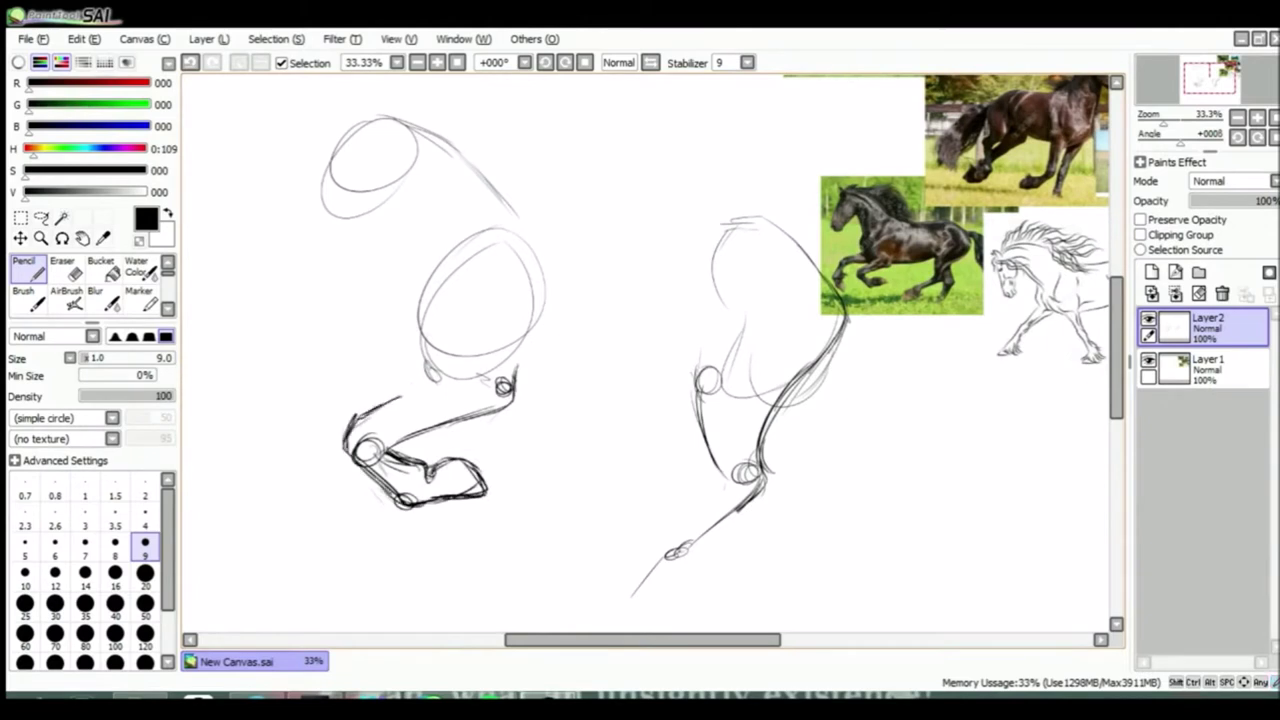
Erase the near foreleg's lower half and redraw it as joint circles with connecting lines
{"action": "key", "text": "e"}
{"action": "left_click_drag", "start_coordinate": [350, 400], "coordinate": [480, 495]}
{"action": "key", "text": "n"}
{"action": "left_click_drag", "start_coordinate": [505, 390], "coordinate": [390, 442]}
{"action": "left_click_drag", "start_coordinate": [380, 450], "coordinate": [475, 497]}
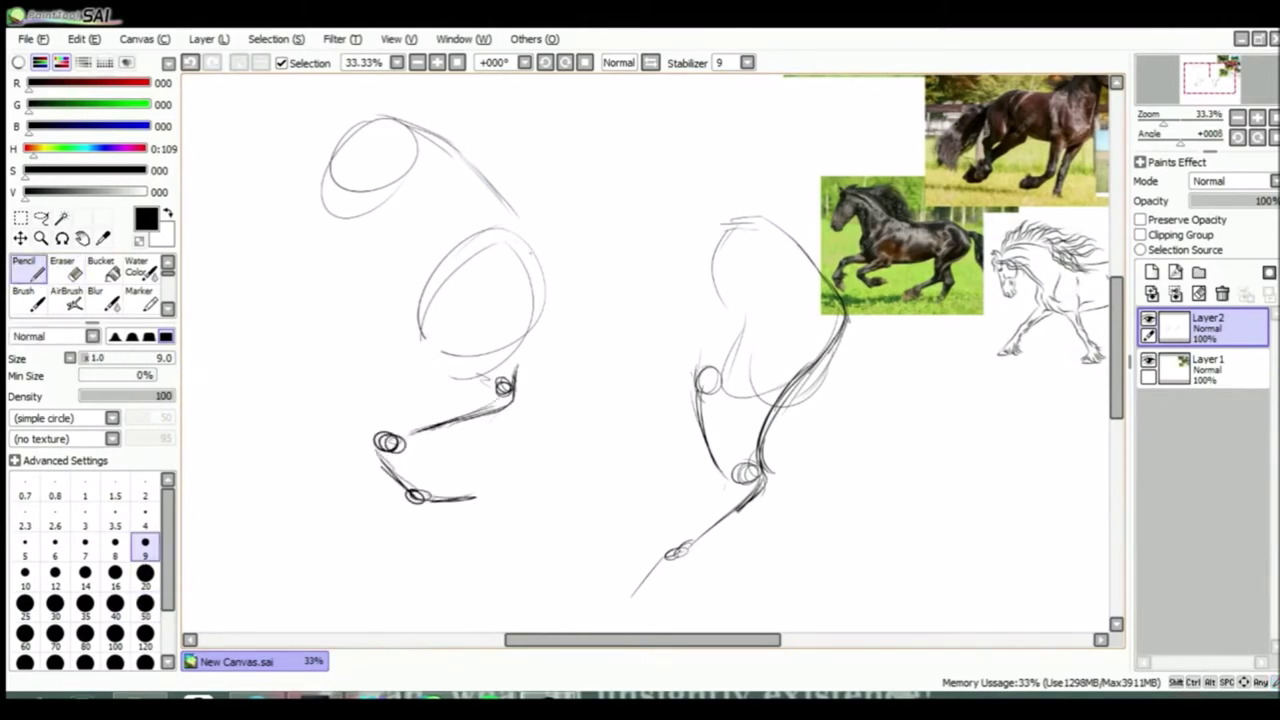
Sketch the back line from neck to rump and rough in the far hind leg with its joint circles
{"action": "left_click_drag", "start_coordinate": [495, 205], "coordinate": [780, 222]}
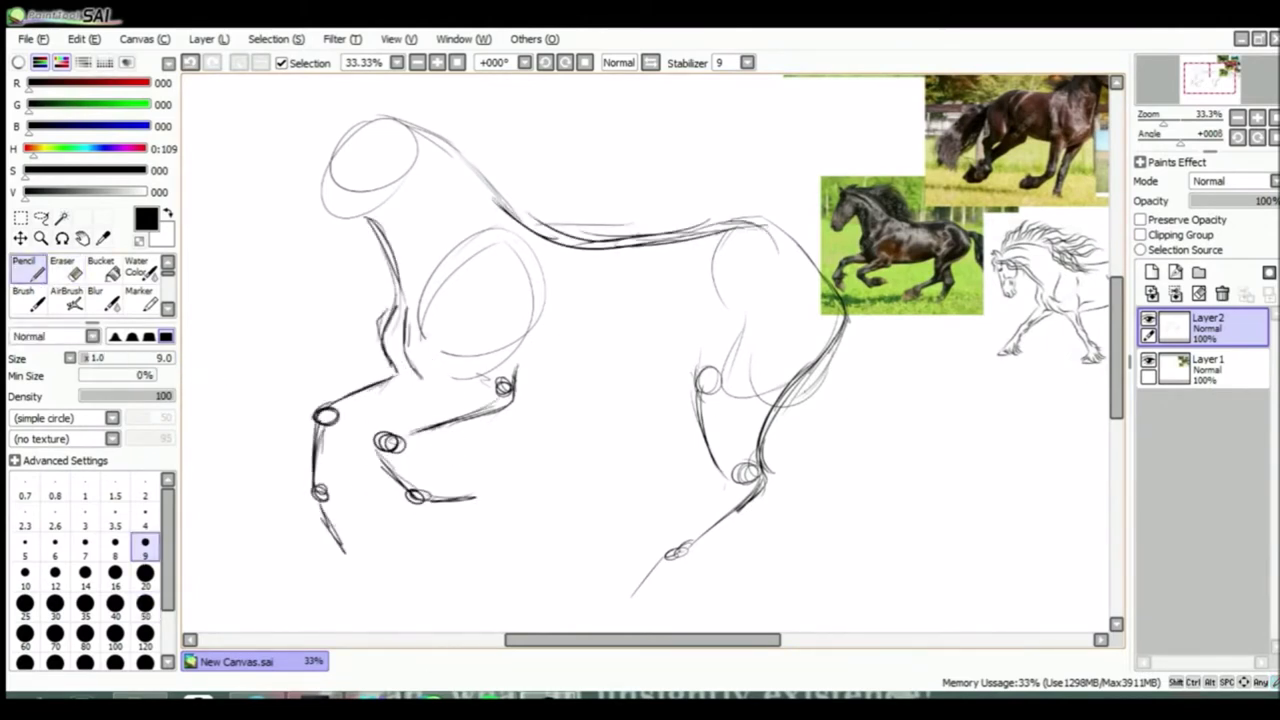
{"action": "left_click_drag", "start_coordinate": [832, 420], "coordinate": [792, 548]}
{"action": "left_click_drag", "start_coordinate": [810, 445], "coordinate": [825, 462]}
{"action": "left_click_drag", "start_coordinate": [785, 548], "coordinate": [730, 592]}
{"action": "scroll", "coordinate": [711, 336], "scroll_direction": "left", "scroll_amount": 2}
{"action": "left_click_drag", "start_coordinate": [578, 260], "coordinate": [505, 345]}
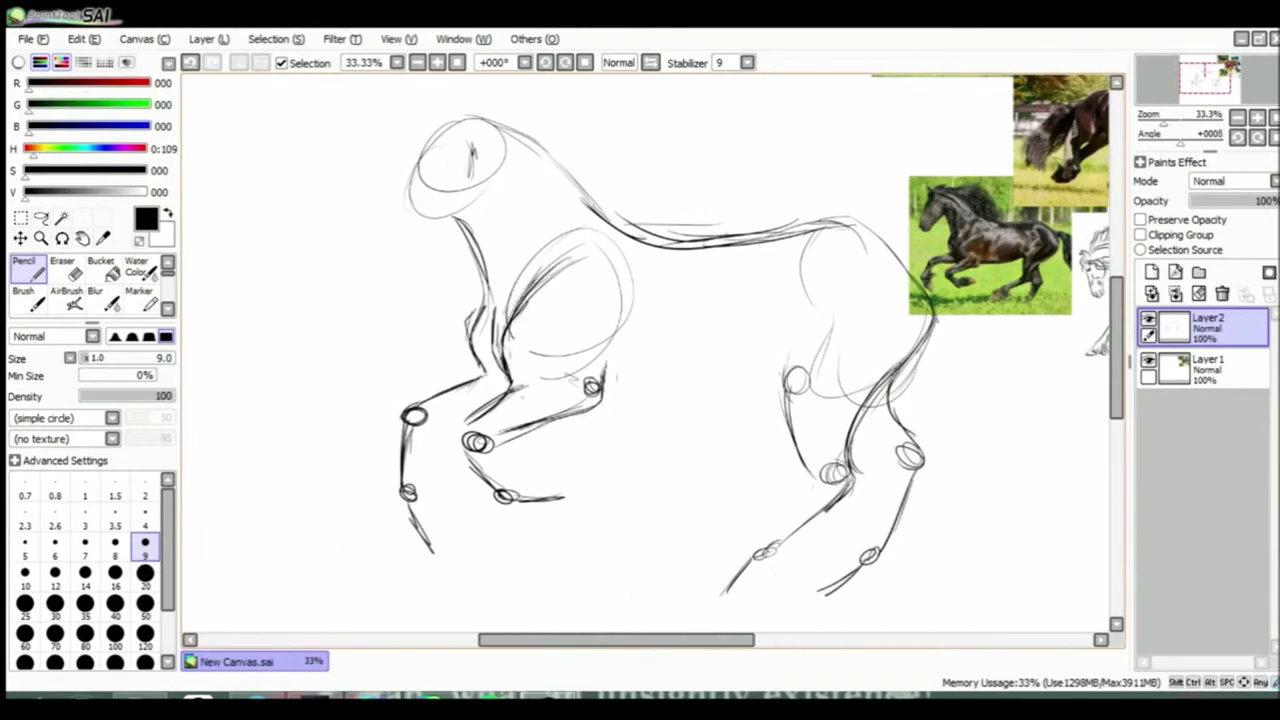
Draw the belly line and outline the near hind leg with its hoof
{"action": "left_click_drag", "start_coordinate": [605, 405], "coordinate": [785, 378]}
{"action": "mouse_move", "coordinate": [816, 220]}
{"action": "left_mouse_down"}
{"action": "mouse_move", "coordinate": [845, 430]}
{"action": "mouse_move", "coordinate": [810, 490]}
{"action": "left_mouse_up"}
{"action": "left_click_drag", "start_coordinate": [772, 548], "coordinate": [744, 588]}
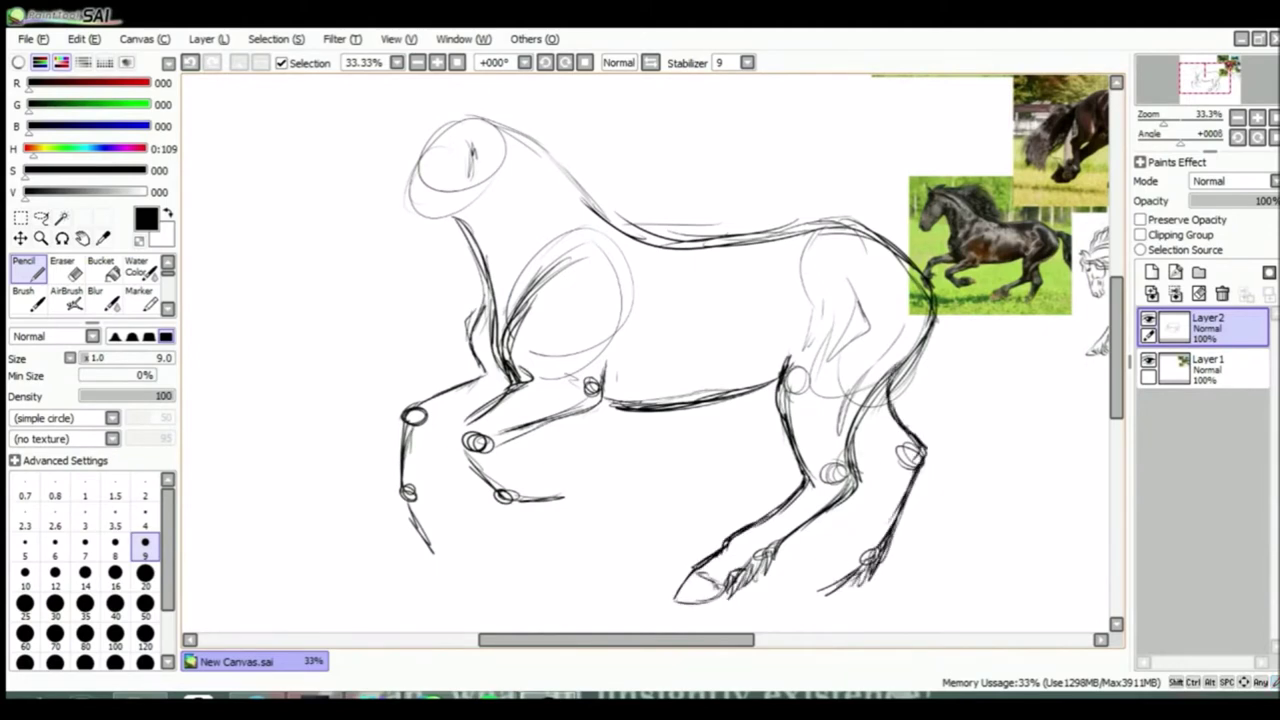
Outline the far hind leg, undo the first lower leg and redraw it with the hoof closer to the near one
{"action": "left_click_drag", "start_coordinate": [905, 462], "coordinate": [880, 545]}
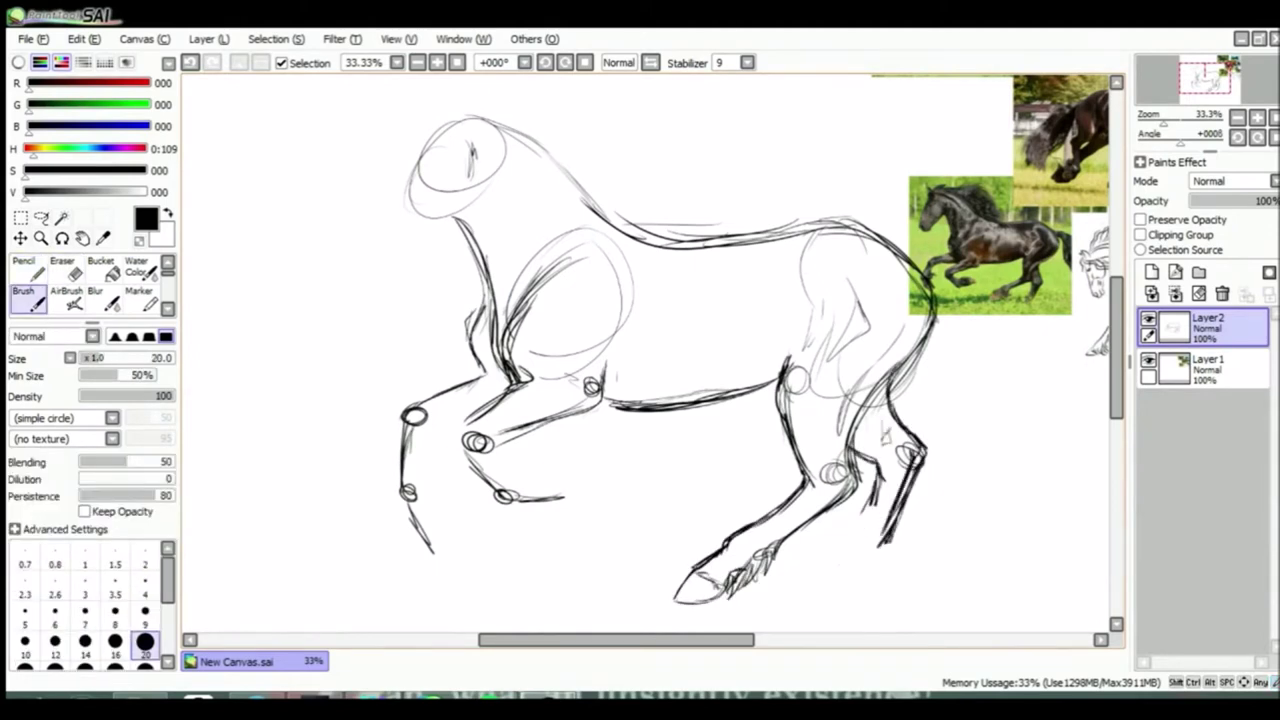
{"action": "left_click_drag", "start_coordinate": [878, 558], "coordinate": [845, 605]}
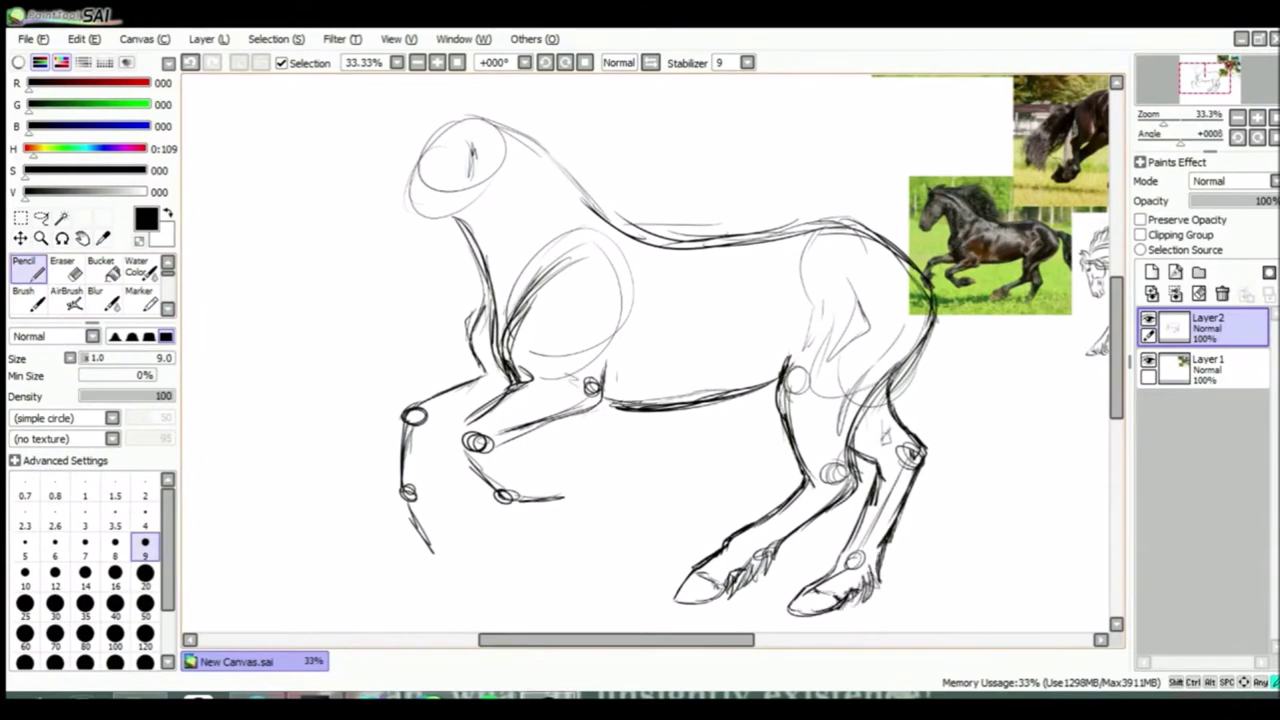
{"action": "key", "text": "ctrl+z"}
{"action": "key", "text": "ctrl+z"}
{"action": "mouse_move", "coordinate": [905, 480]}
{"action": "left_mouse_down"}
{"action": "mouse_move", "coordinate": [828, 582]}
{"action": "mouse_move", "coordinate": [876, 532]}
{"action": "mouse_move", "coordinate": [790, 600]}
{"action": "left_mouse_up"}
{"action": "key", "text": "ctrl+t"}
{"action": "key", "text": "Return"}
Paste a black horse photo on a new layer and crop it to the head as a reference near the sketched head
{"action": "scroll", "coordinate": [640, 400], "scroll_direction": "up", "scroll_amount": 1}
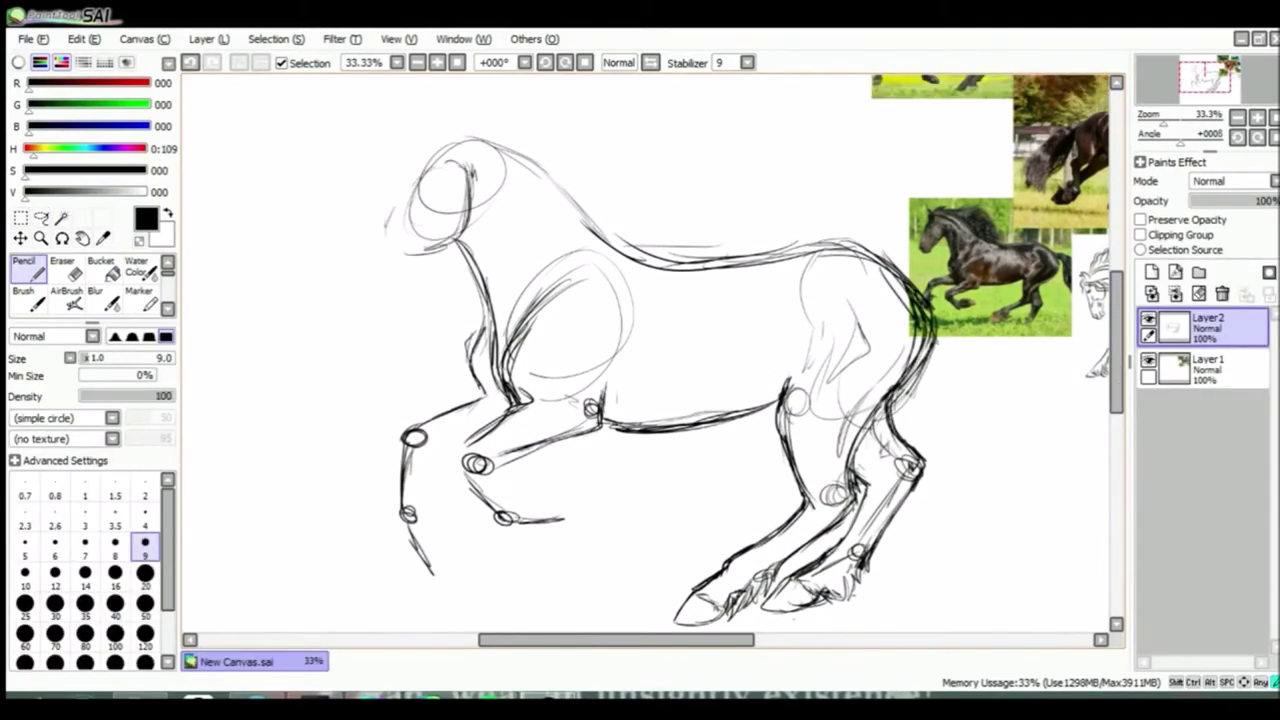
{"action": "scroll", "coordinate": [640, 360], "scroll_direction": "up", "scroll_amount": 2}
{"action": "key", "text": "ctrl+shift+n"}
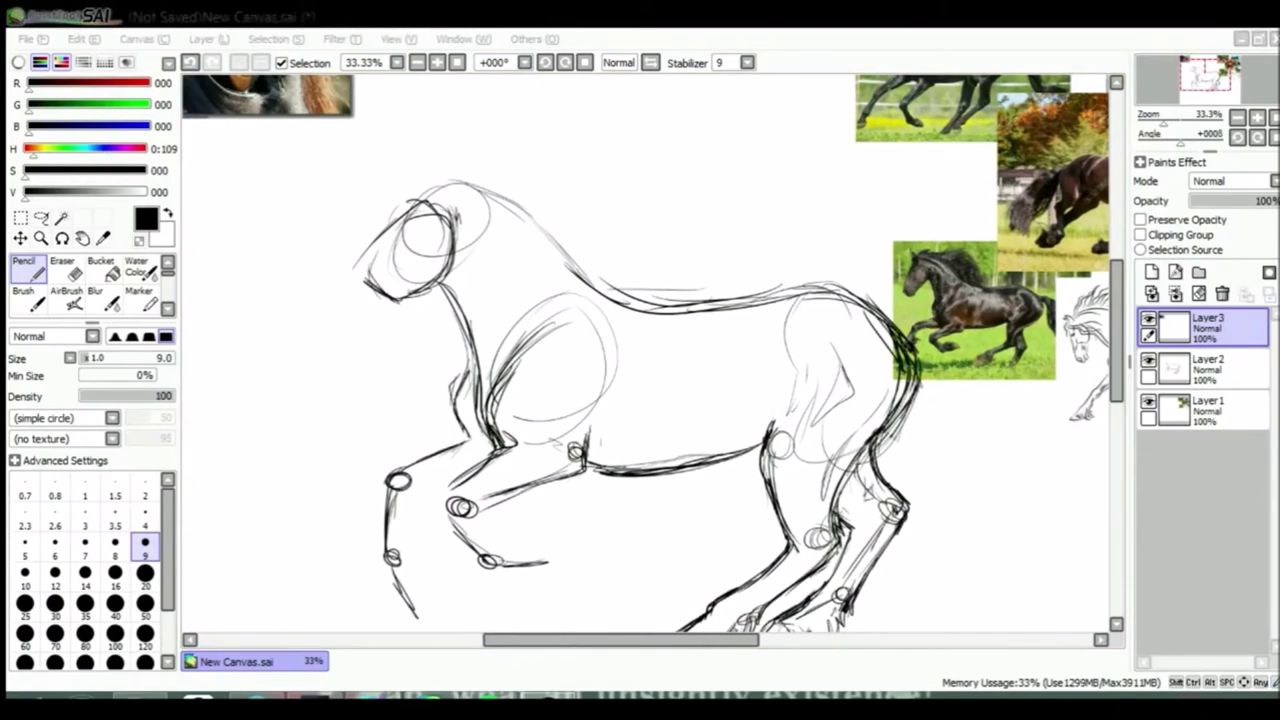
{"action": "key", "text": "ctrl+v"}
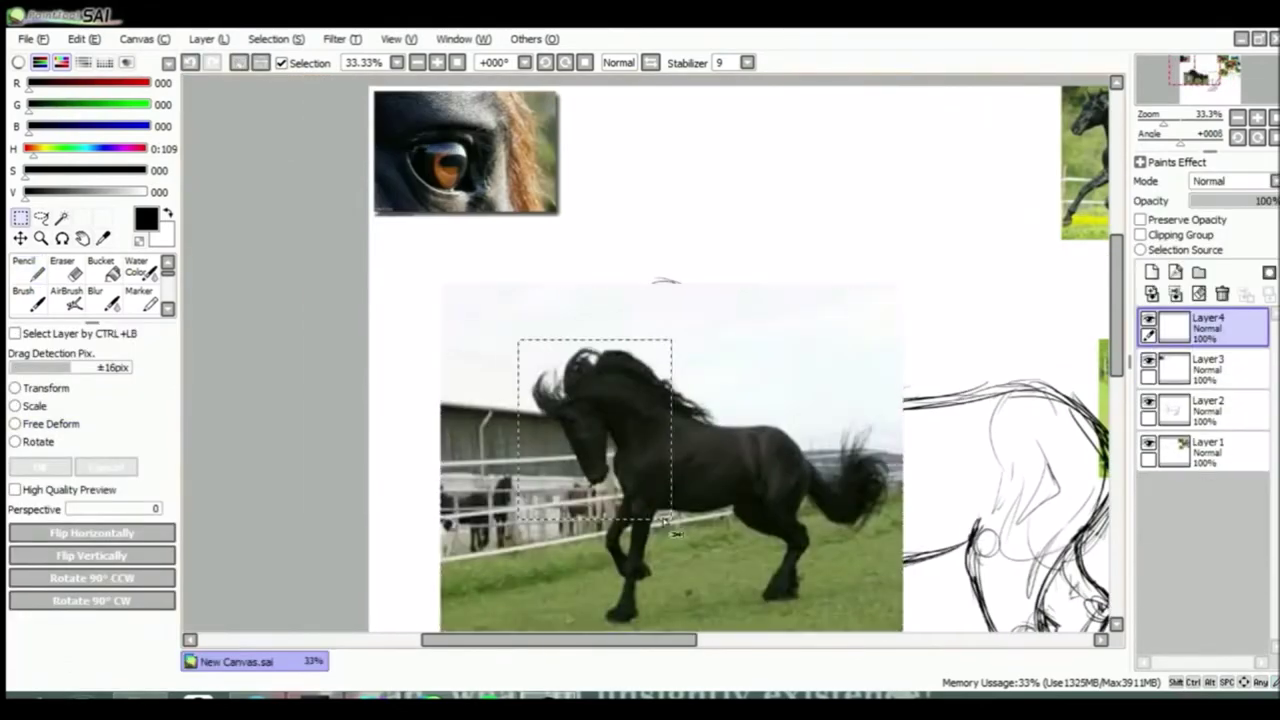
{"action": "left_click_drag", "start_coordinate": [668, 522], "coordinate": [845, 304]}
{"action": "left_click_drag", "start_coordinate": [537, 640], "coordinate": [606, 640]}
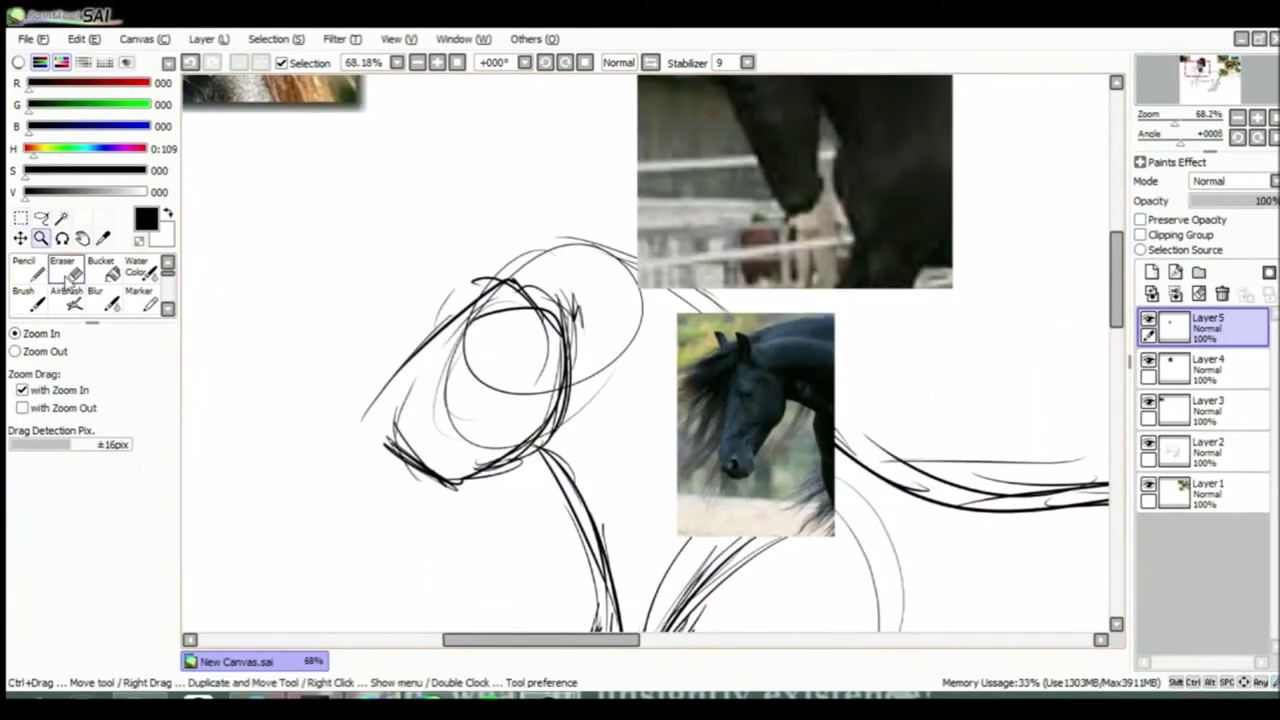
Erase the rough head on Layer2 and resketch it with a longer, downward-pointing muzzle
{"action": "left_click", "coordinate": [66, 268]}
{"action": "left_click", "coordinate": [1207, 365]}
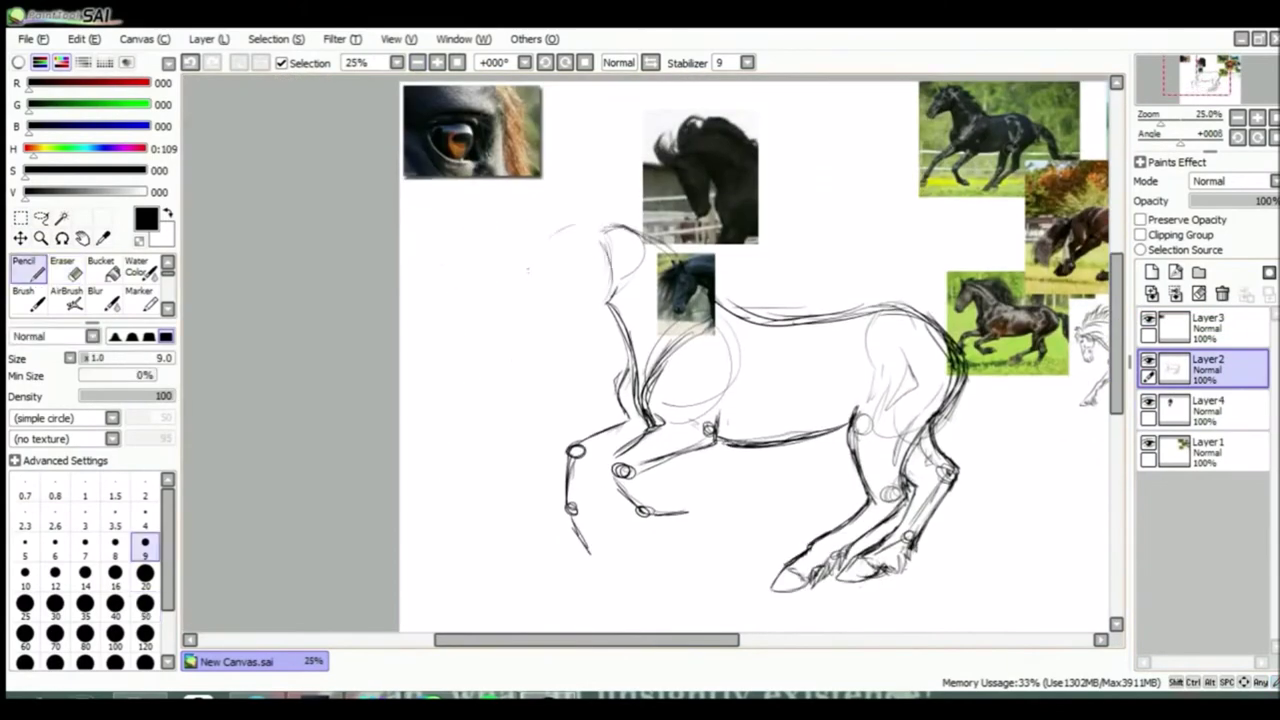
{"action": "left_click_drag", "start_coordinate": [615, 300], "coordinate": [540, 355]}
{"action": "left_click_drag", "start_coordinate": [570, 235], "coordinate": [535, 330]}
Outline the near foreleg around its joint circles, including the bent pastern and hoof
{"action": "scroll", "coordinate": [645, 571], "scroll_direction": "up", "scroll_amount": 2}
{"action": "left_click_drag", "start_coordinate": [668, 285], "coordinate": [745, 480]}
{"action": "left_click_drag", "start_coordinate": [642, 415], "coordinate": [740, 405]}
{"action": "left_click_drag", "start_coordinate": [697, 430], "coordinate": [742, 467]}
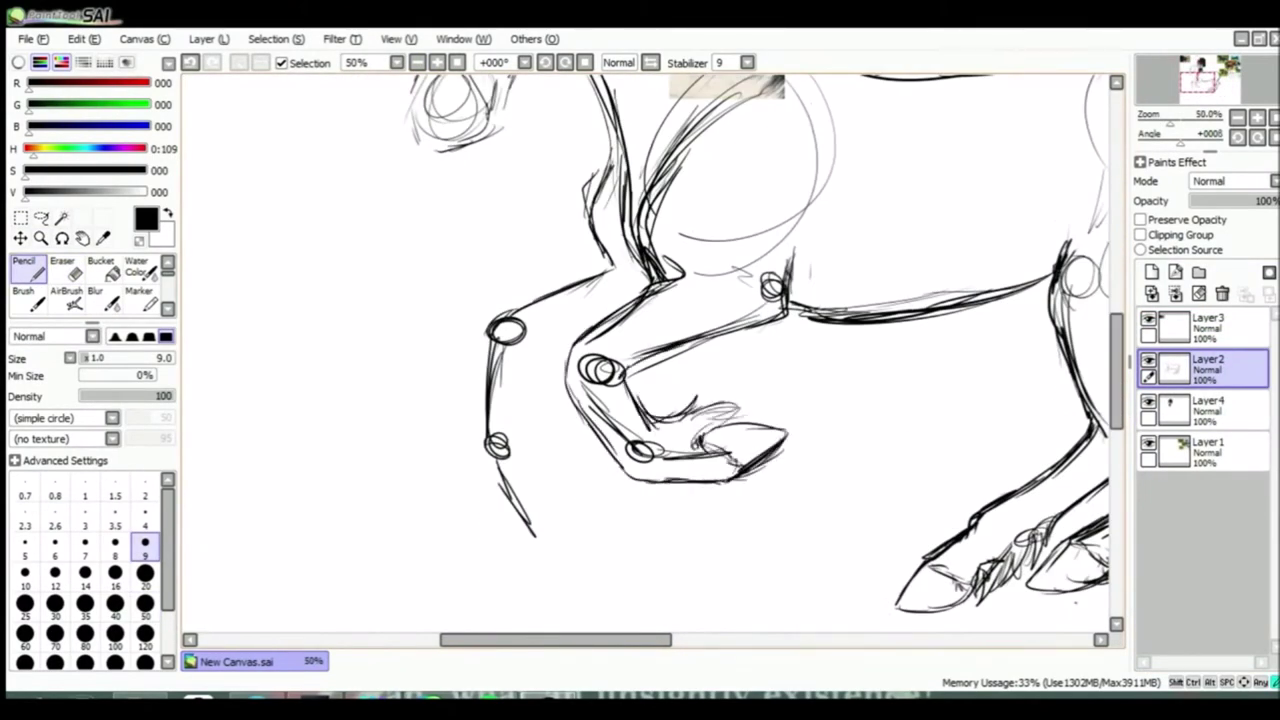
Undo the last stroke and outline the far foreleg from the chest down past the knee, erasing stray lines
{"action": "key", "text": "ctrl+z"}
{"action": "left_click_drag", "start_coordinate": [490, 420], "coordinate": [540, 470]}
{"action": "key", "text": "e"}
{"action": "left_click_drag", "start_coordinate": [530, 350], "coordinate": [560, 455]}
{"action": "key", "text": "n"}
{"action": "left_click_drag", "start_coordinate": [494, 318], "coordinate": [618, 265]}
{"action": "left_click_drag", "start_coordinate": [492, 450], "coordinate": [585, 575]}
Draw the far foreleg's fetlock and pointed hoof with repeated pencil strokes
{"action": "key", "text": "e"}
{"action": "key", "text": "n"}
{"action": "left_click_drag", "start_coordinate": [545, 460], "coordinate": [552, 484]}
{"action": "left_click_drag", "start_coordinate": [528, 390], "coordinate": [520, 450]}
{"action": "left_click_drag", "start_coordinate": [518, 445], "coordinate": [555, 520]}
{"action": "left_click_drag", "start_coordinate": [520, 420], "coordinate": [552, 482]}
{"action": "left_click_drag", "start_coordinate": [490, 450], "coordinate": [500, 478]}
{"action": "left_click_drag", "start_coordinate": [486, 455], "coordinate": [545, 535]}
{"action": "mouse_move", "coordinate": [540, 345]}
{"action": "left_mouse_down"}
{"action": "mouse_move", "coordinate": [600, 330]}
{"action": "mouse_move", "coordinate": [680, 480]}
{"action": "left_mouse_up"}
Transform the far foreleg so that it reaches higher and further forward from the chest
{"action": "left_click", "coordinate": [417, 62]}
{"action": "key", "text": "ctrl+t"}
{"action": "key", "text": "Return"}
{"action": "key", "text": "n"}
{"action": "mouse_move", "coordinate": [454, 505]}
{"action": "left_mouse_down"}
{"action": "mouse_move", "coordinate": [464, 590]}
{"action": "mouse_move", "coordinate": [424, 500]}
{"action": "mouse_move", "coordinate": [369, 570]}
{"action": "left_mouse_up"}
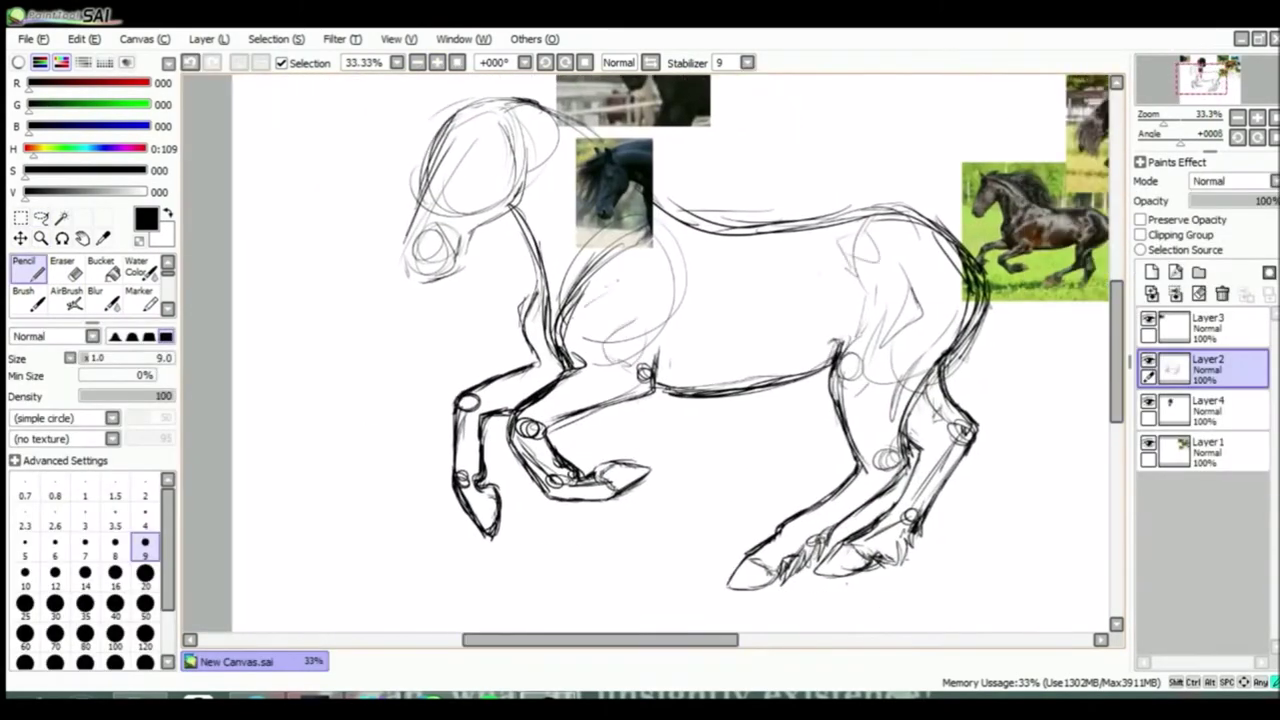
{"action": "key", "text": "ctrl+t"}
{"action": "mouse_move", "coordinate": [637, 529]}
{"action": "left_mouse_down"}
{"action": "mouse_move", "coordinate": [571, 557]}
{"action": "mouse_move", "coordinate": [537, 600]}
{"action": "mouse_move", "coordinate": [518, 549]}
{"action": "mouse_move", "coordinate": [470, 530]}
{"action": "left_mouse_up"}
{"action": "key", "text": "Return"}
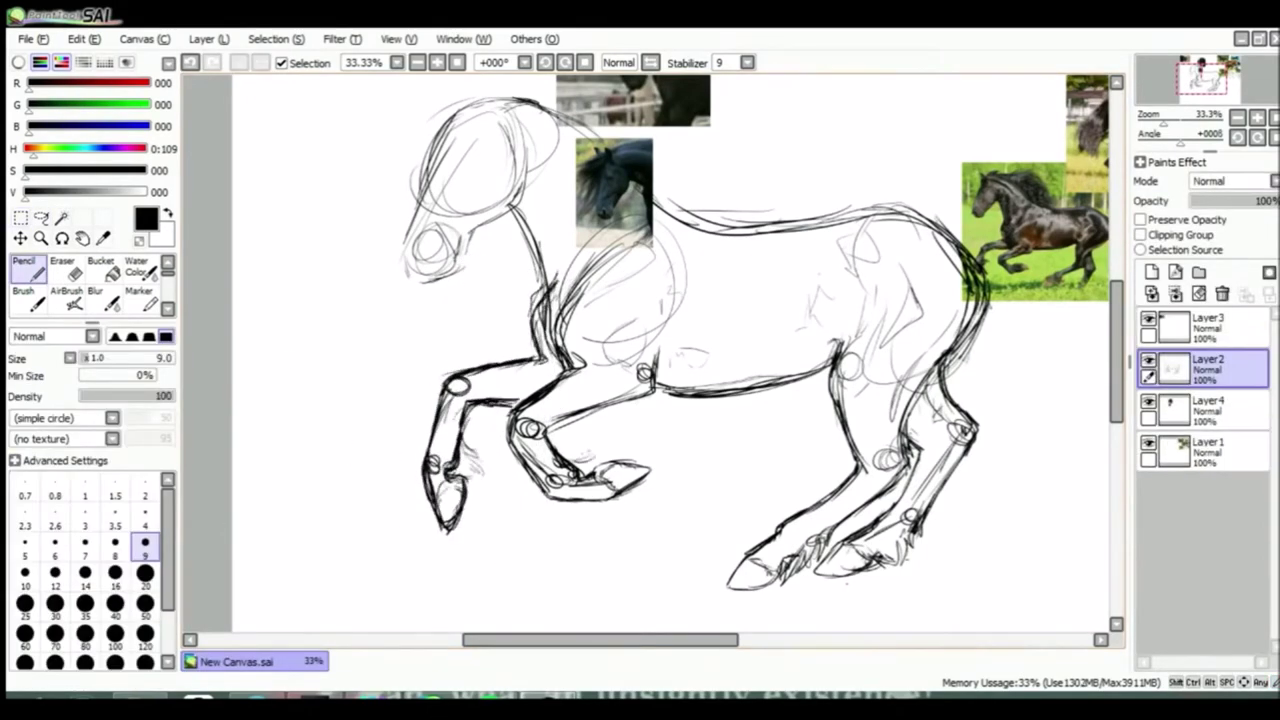
Erase the rough muzzle lines and redraw a cleaner head with a tapered muzzle and an oval cheek
{"action": "scroll", "coordinate": [420, 450], "scroll_direction": "up", "scroll_amount": 3}
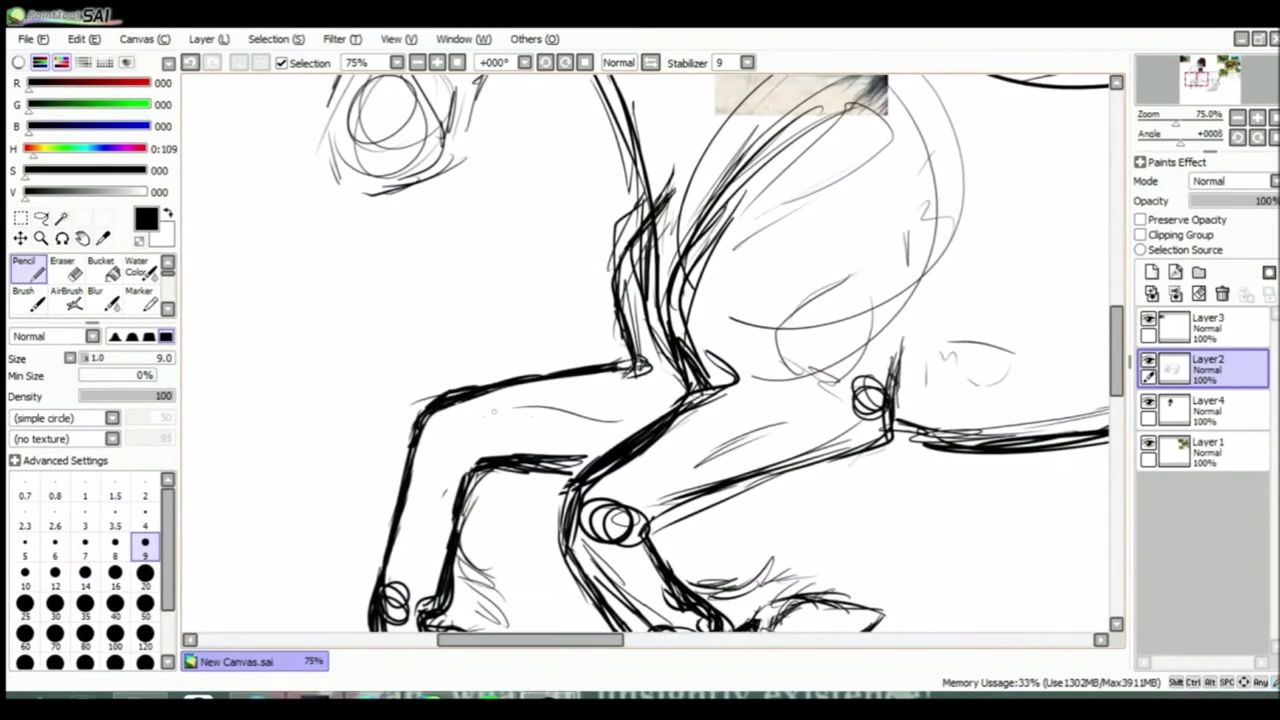
{"action": "scroll", "coordinate": [420, 450], "scroll_direction": "down", "scroll_amount": 3}
{"action": "scroll", "coordinate": [720, 350], "scroll_direction": "down", "scroll_amount": 1}
{"action": "scroll", "coordinate": [720, 350], "scroll_direction": "up", "scroll_amount": 1}
{"action": "key", "text": "e"}
{"action": "key", "text": "n"}
{"action": "scroll", "coordinate": [500, 300], "scroll_direction": "up", "scroll_amount": 3}
{"action": "key", "text": "e"}
{"action": "left_click_drag", "start_coordinate": [350, 360], "coordinate": [460, 490]}
{"action": "left_click_drag", "start_coordinate": [330, 470], "coordinate": [440, 500]}
{"action": "scroll", "coordinate": [480, 362], "scroll_direction": "down", "scroll_amount": 3}
{"action": "key", "text": "n"}
{"action": "scroll", "coordinate": [464, 305], "scroll_direction": "down", "scroll_amount": 1}
{"action": "left_click_drag", "start_coordinate": [440, 195], "coordinate": [445, 290]}
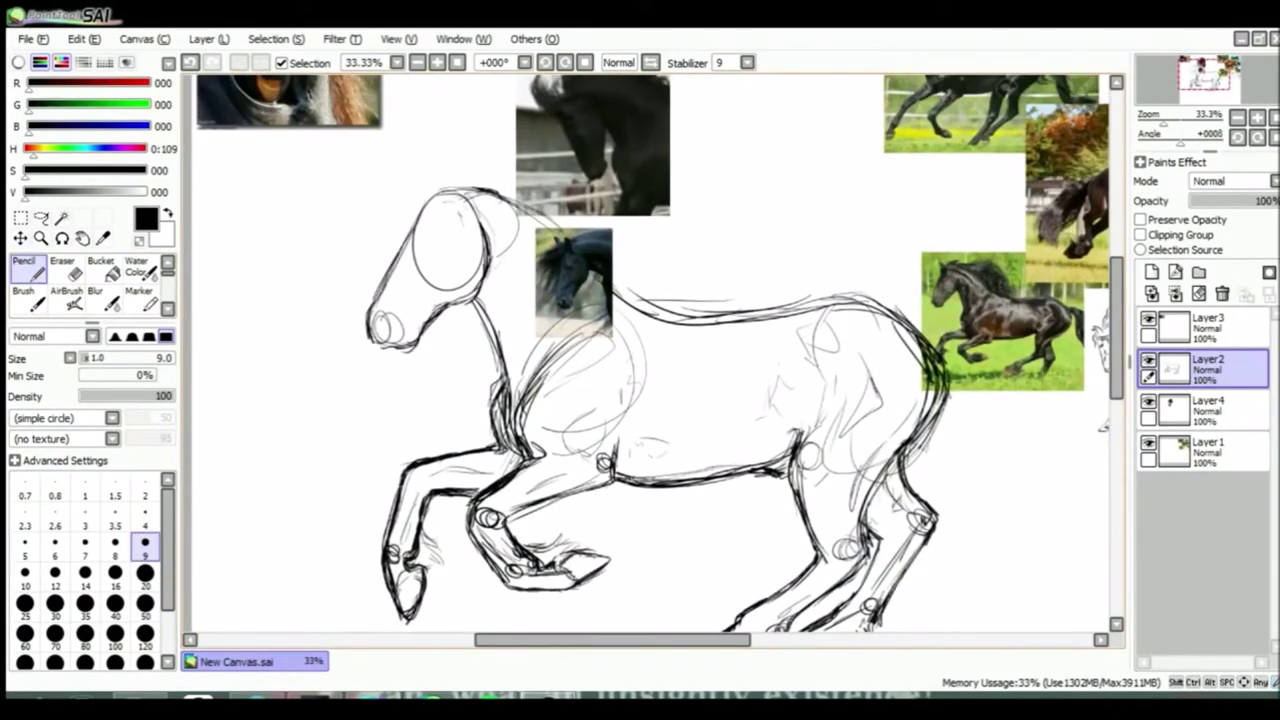
Select the head and free-deform it so the muzzle tucks in towards the chest
{"action": "key", "text": "m"}
{"action": "left_click_drag", "start_coordinate": [343, 186], "coordinate": [514, 300]}
{"action": "key", "text": "ctrl+t"}
{"action": "left_click_drag", "start_coordinate": [343, 300], "coordinate": [376, 360]}
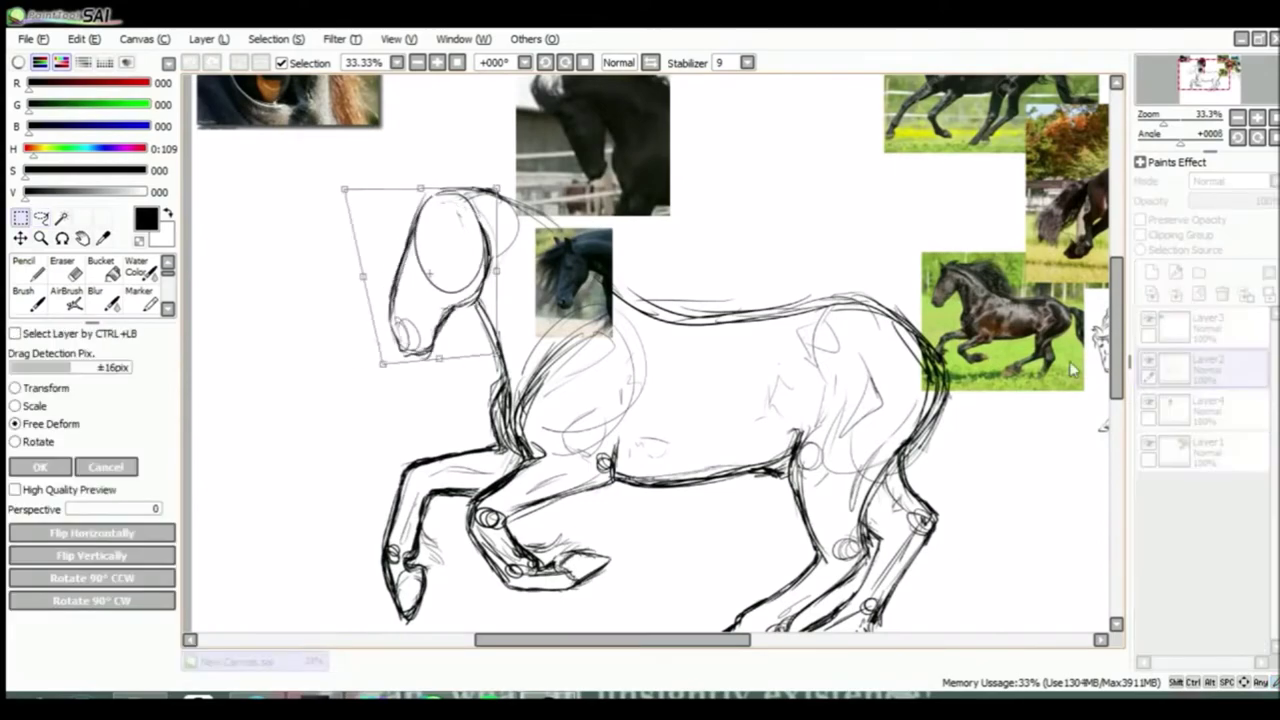
{"action": "scroll", "coordinate": [352, 175], "scroll_direction": "down", "scroll_amount": 1}
{"action": "key", "text": "Return"}
Scale down the eye reference photo on Layer3 and place it beside the horse's head
{"action": "scroll", "coordinate": [365, 182], "scroll_direction": "up", "scroll_amount": 3}
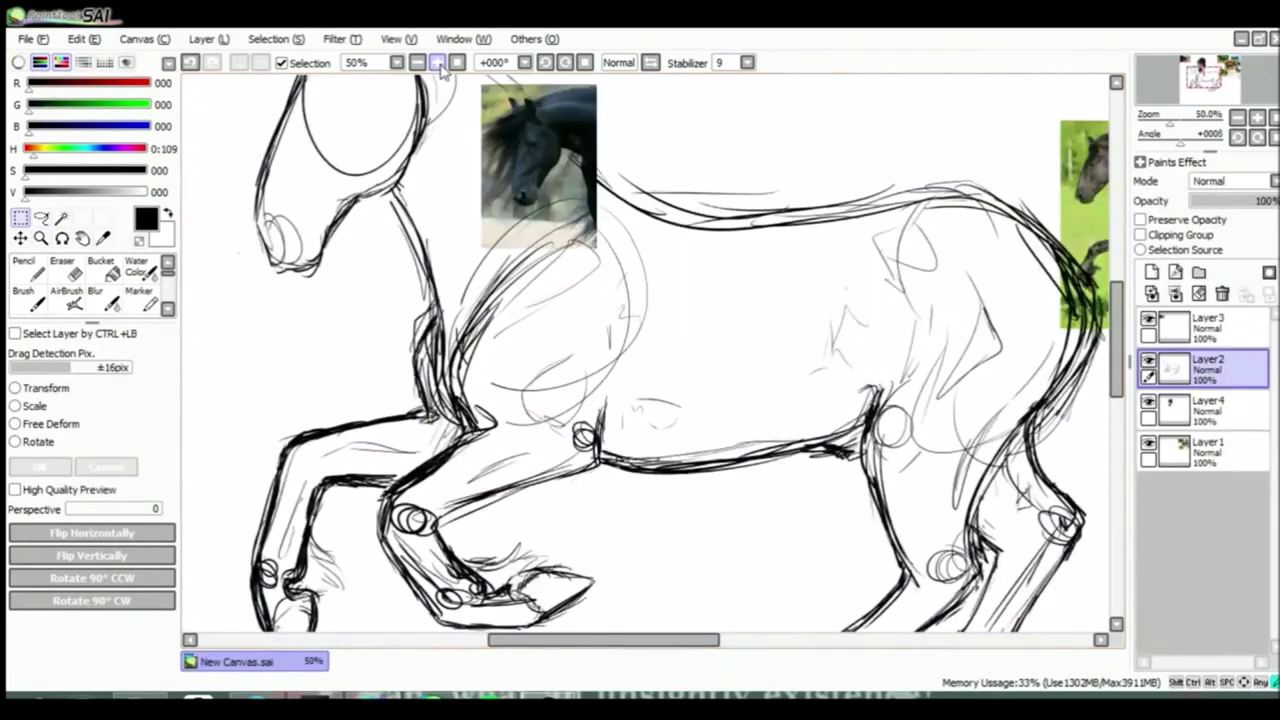
{"action": "key", "text": "n"}
{"action": "scroll", "coordinate": [552, 348], "scroll_direction": "up", "scroll_amount": 5}
{"action": "key", "text": "m"}
{"action": "key", "text": "ctrl+t"}
{"action": "left_click_drag", "start_coordinate": [830, 478], "coordinate": [700, 400]}
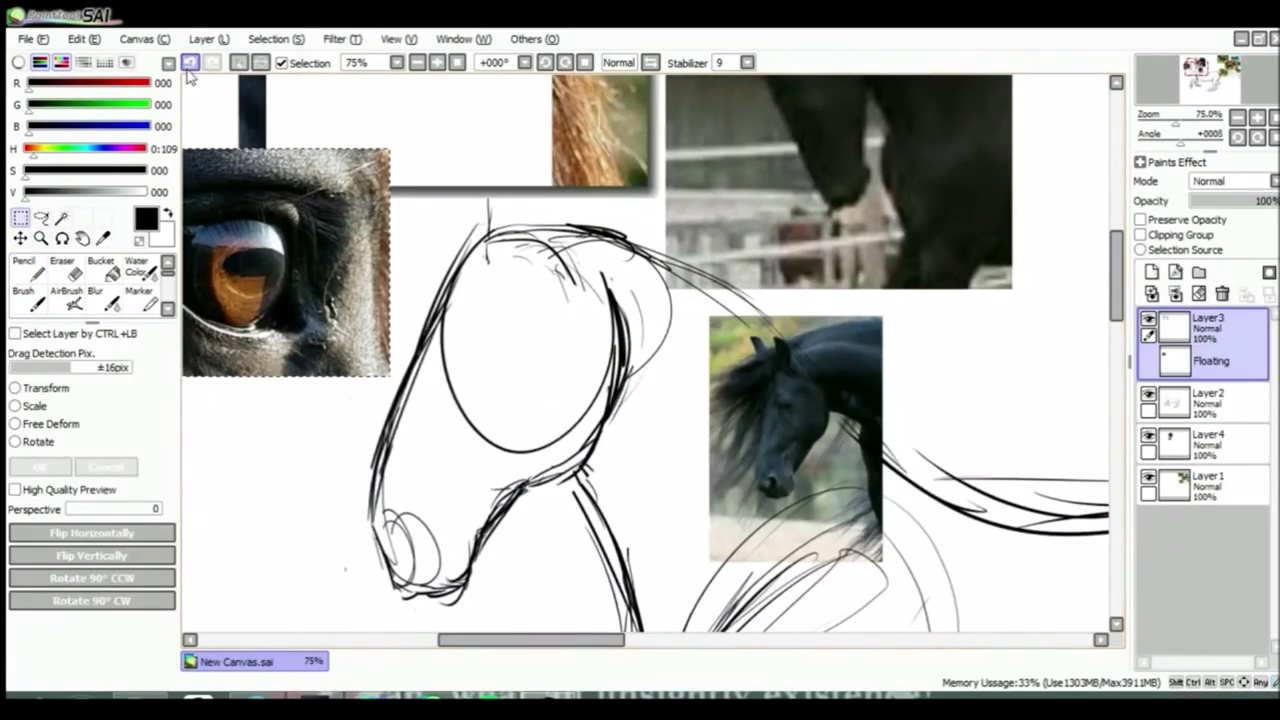
{"action": "key", "text": "Return"}
Erase the overlapping lines at the poll and redraw the top of the head and neck crest
{"action": "key", "text": "n"}
{"action": "key", "text": "e"}
{"action": "mouse_move", "coordinate": [700, 185]}
{"action": "left_mouse_down"}
{"action": "mouse_move", "coordinate": [594, 148]}
{"action": "mouse_move", "coordinate": [725, 265]}
{"action": "left_mouse_up"}
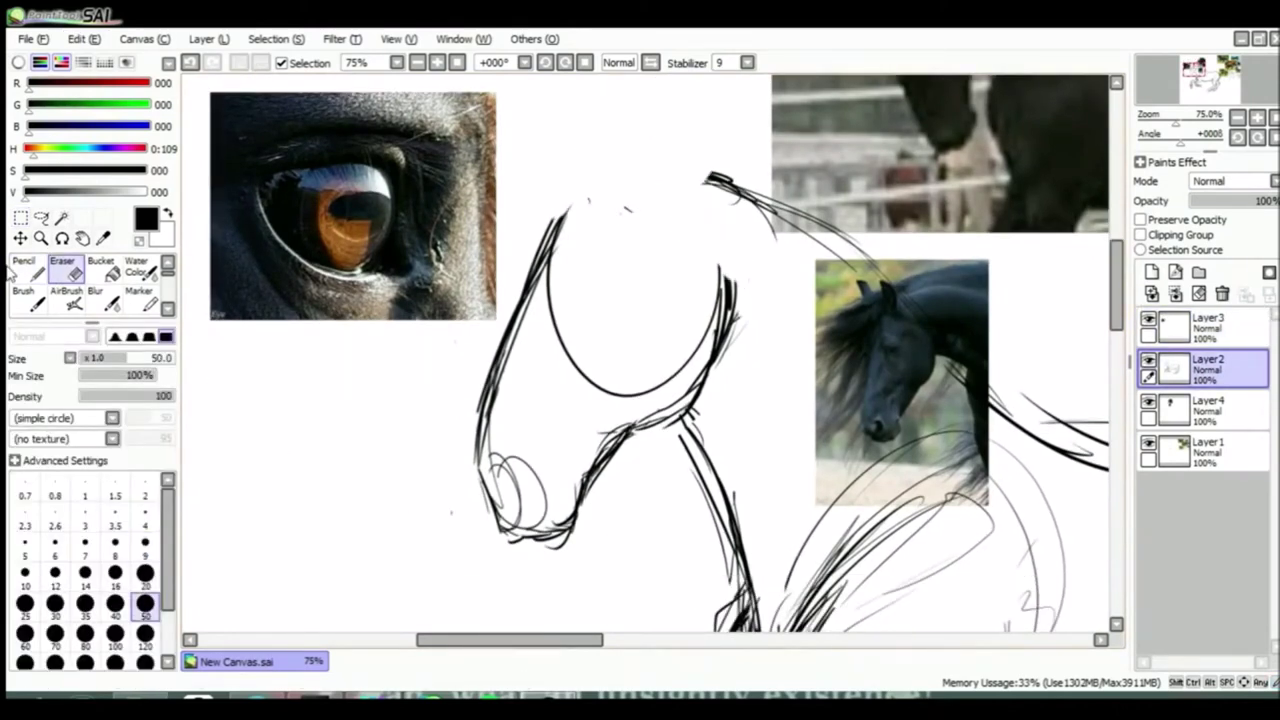
{"action": "key", "text": "n"}
{"action": "left_click_drag", "start_coordinate": [556, 230], "coordinate": [714, 178]}
{"action": "key", "text": "e"}
{"action": "mouse_move", "coordinate": [605, 90]}
{"action": "left_mouse_down"}
{"action": "mouse_move", "coordinate": [614, 202]}
{"action": "mouse_move", "coordinate": [478, 450]}
{"action": "mouse_move", "coordinate": [556, 220]}
{"action": "left_mouse_up"}
Draw the nostril, mouth and first facial lines on the head
{"action": "key", "text": "n"}
{"action": "key", "text": "e"}
{"action": "key", "text": "n"}
{"action": "left_click_drag", "start_coordinate": [560, 320], "coordinate": [520, 410]}
{"action": "scroll", "coordinate": [648, 365], "scroll_direction": "left", "scroll_amount": 2}
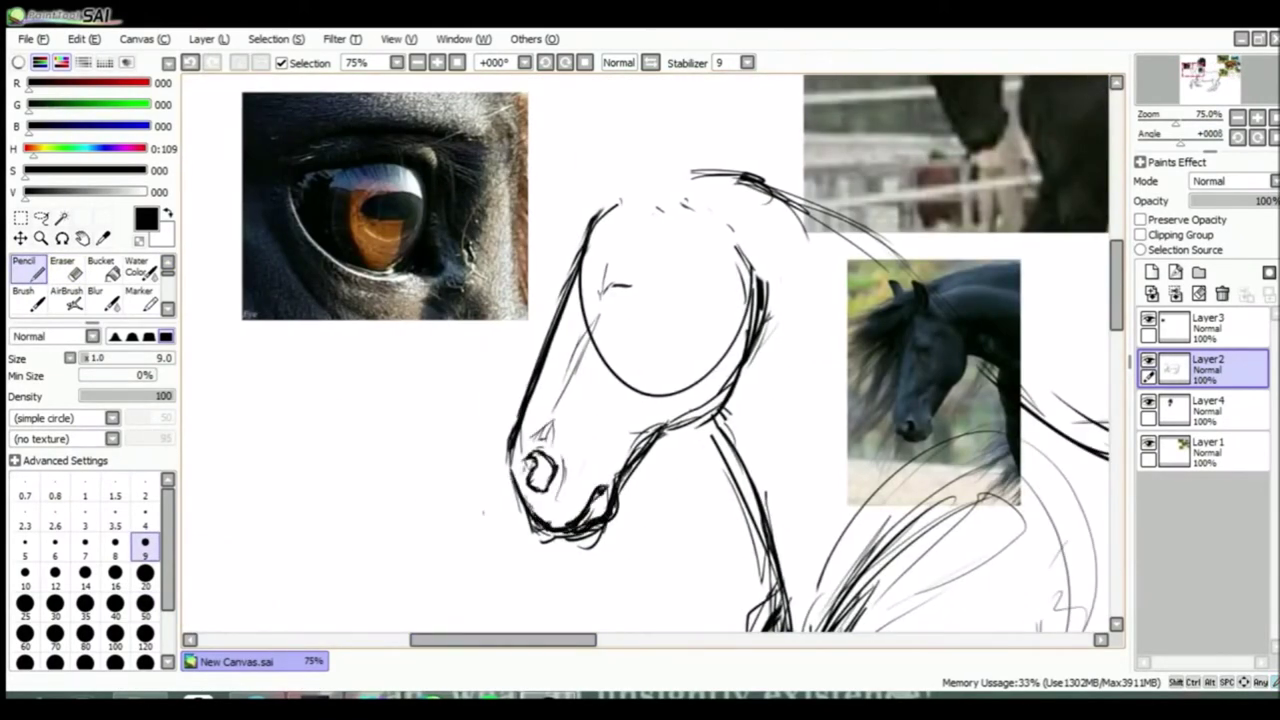
Add the cheekbone ridge and contour strokes between the cheek and the muzzle
{"action": "scroll", "coordinate": [483, 512], "scroll_direction": "up", "scroll_amount": 2}
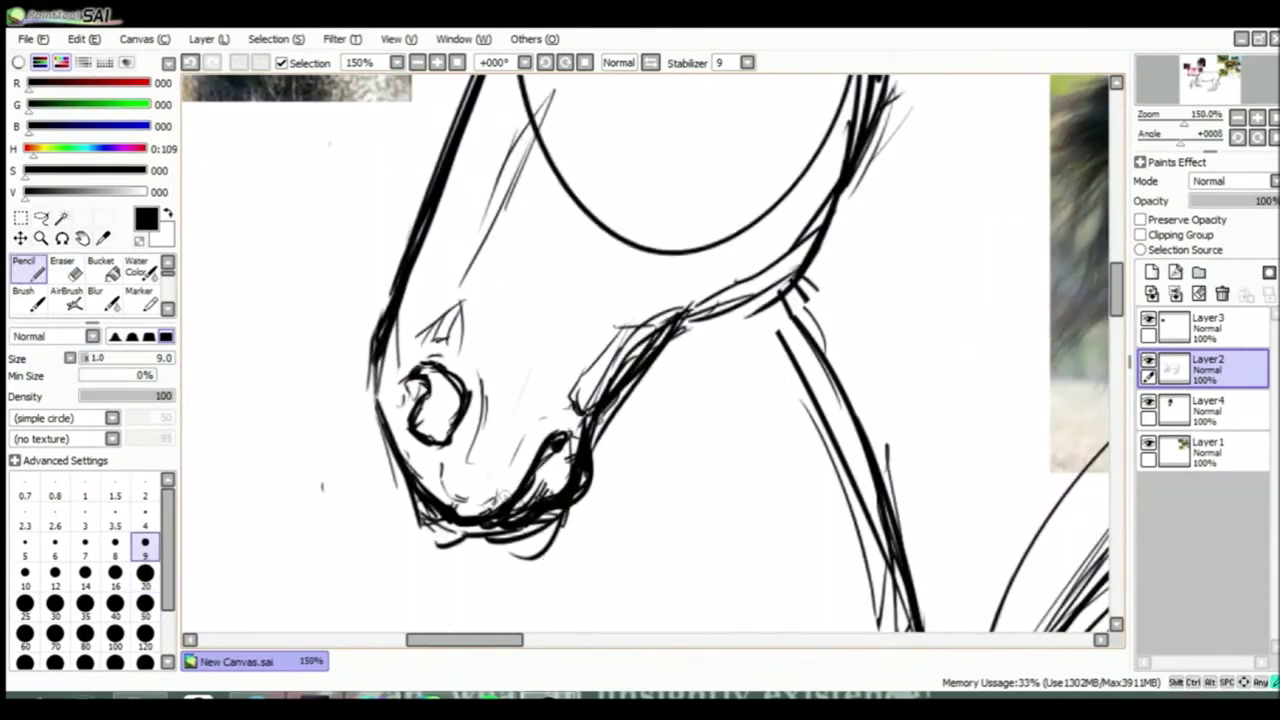
{"action": "scroll", "coordinate": [483, 512], "scroll_direction": "down", "scroll_amount": 2}
{"action": "scroll", "coordinate": [483, 512], "scroll_direction": "up", "scroll_amount": 1}
{"action": "left_click_drag", "start_coordinate": [610, 265], "coordinate": [560, 375]}
{"action": "left_click_drag", "start_coordinate": [790, 228], "coordinate": [600, 310]}
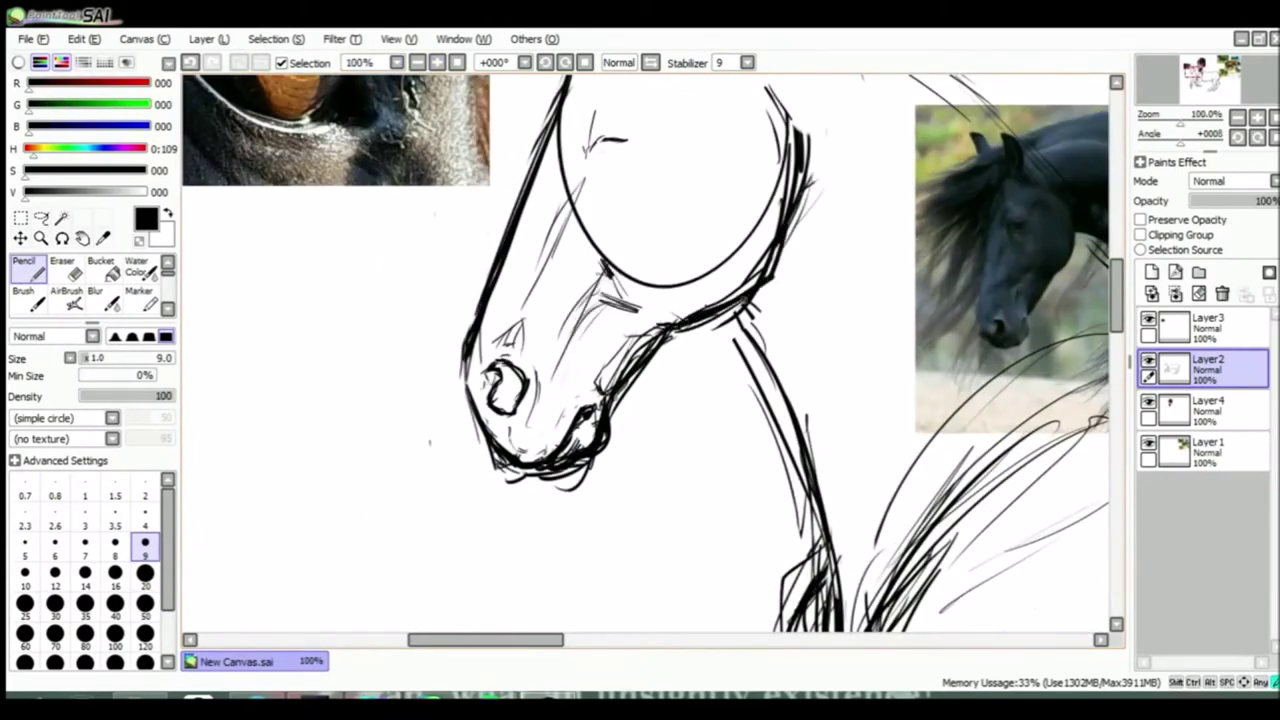
Erase part of the cheek's construction oval and strengthen the jaw and chin contour
{"action": "scroll", "coordinate": [648, 365], "scroll_direction": "right", "scroll_amount": 4}
{"action": "key", "text": "e"}
{"action": "mouse_move", "coordinate": [419, 294]}
{"action": "left_mouse_down"}
{"action": "mouse_move", "coordinate": [565, 345]}
{"action": "mouse_move", "coordinate": [460, 460]}
{"action": "left_mouse_up"}
{"action": "key", "text": "n"}
{"action": "left_click_drag", "start_coordinate": [640, 195], "coordinate": [575, 320]}
{"action": "mouse_move", "coordinate": [430, 355]}
{"action": "left_mouse_down"}
{"action": "mouse_move", "coordinate": [472, 388]}
{"action": "mouse_move", "coordinate": [425, 462]}
{"action": "left_mouse_up"}
{"action": "key", "text": "e"}
{"action": "key", "text": "n"}
{"action": "left_click_drag", "start_coordinate": [505, 378], "coordinate": [440, 465]}
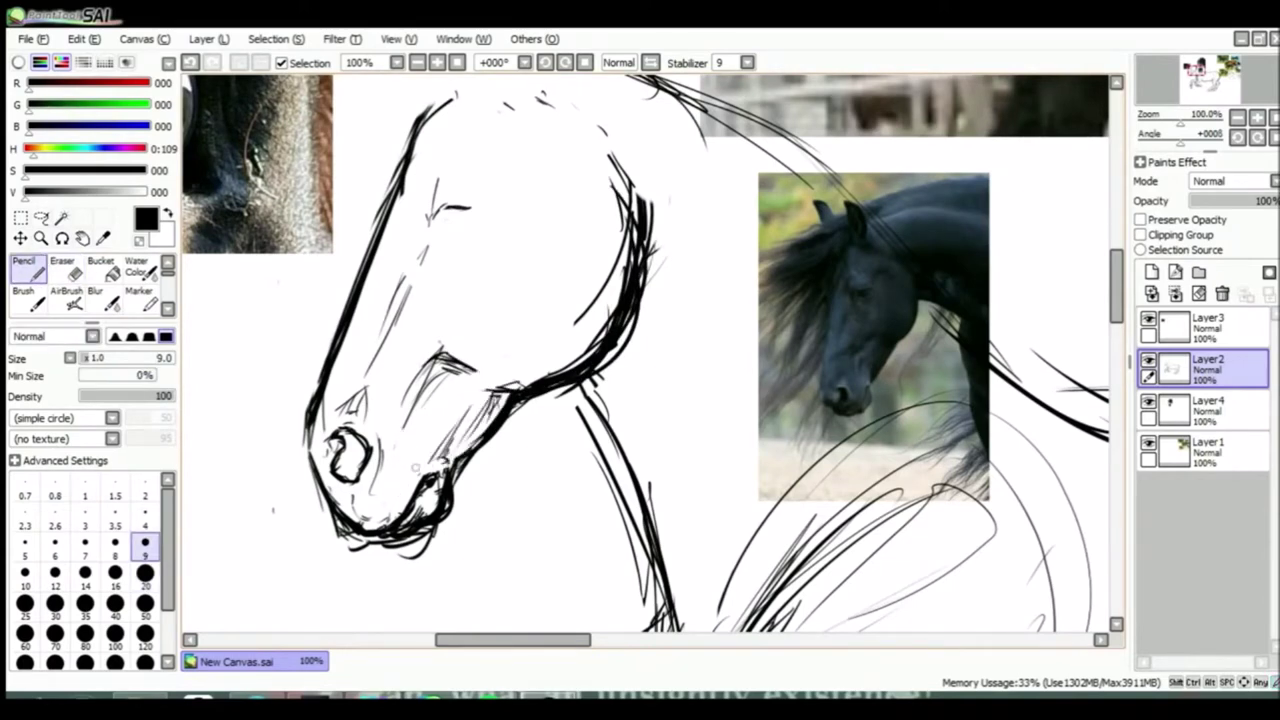
Draw the horse's eye with its lid and pupil, following the eye reference
{"action": "mouse_move", "coordinate": [524, 157]}
{"action": "left_mouse_down"}
{"action": "mouse_move", "coordinate": [679, 172]}
{"action": "mouse_move", "coordinate": [679, 272]}
{"action": "left_mouse_up"}
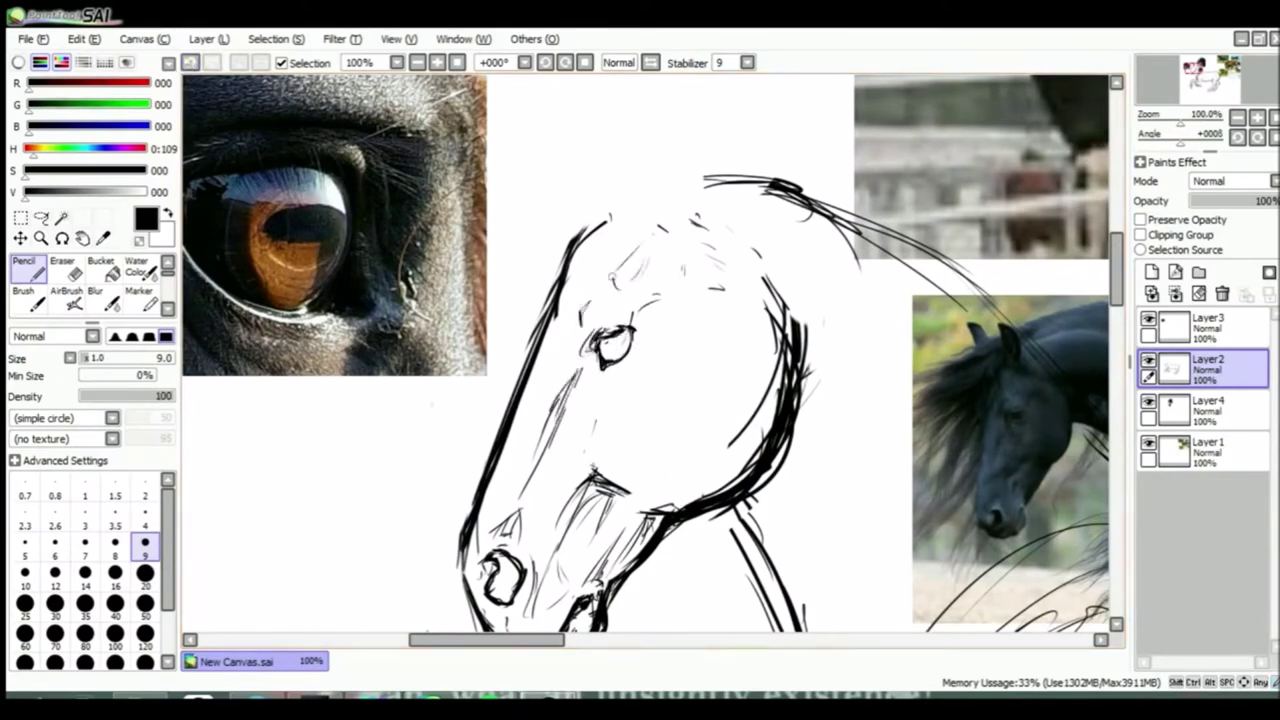
{"action": "left_click", "coordinate": [437, 62]}
{"action": "left_click", "coordinate": [417, 62]}
{"action": "left_click", "coordinate": [417, 62]}
{"action": "left_click_drag", "start_coordinate": [1160, 122], "coordinate": [1180, 122]}
Draw the two pointed ears on top of the head
{"action": "left_click_drag", "start_coordinate": [462, 185], "coordinate": [440, 95]}
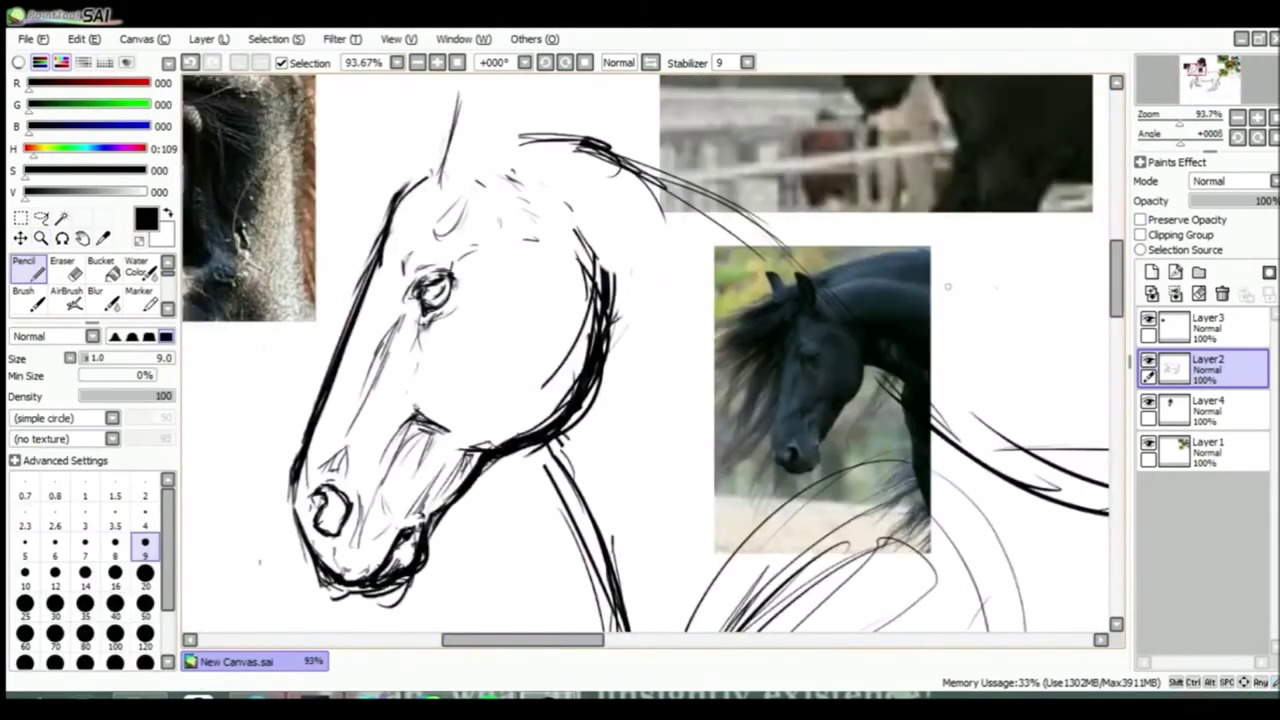
{"action": "scroll", "coordinate": [640, 350], "scroll_direction": "up", "scroll_amount": 2}
{"action": "left_click_drag", "start_coordinate": [446, 296], "coordinate": [492, 295]}
{"action": "left_click_drag", "start_coordinate": [462, 158], "coordinate": [480, 250]}
{"action": "mouse_move", "coordinate": [384, 188]}
{"action": "left_mouse_down"}
{"action": "mouse_move", "coordinate": [418, 280]}
{"action": "mouse_move", "coordinate": [440, 296]}
{"action": "left_mouse_up"}
{"action": "left_click_drag", "start_coordinate": [436, 236], "coordinate": [448, 262]}
Hide Layer4 with the head reference photos
{"action": "key", "text": "v"}
{"action": "left_click", "coordinate": [417, 62]}
{"action": "left_click", "coordinate": [417, 62]}
{"action": "left_click", "coordinate": [417, 62]}
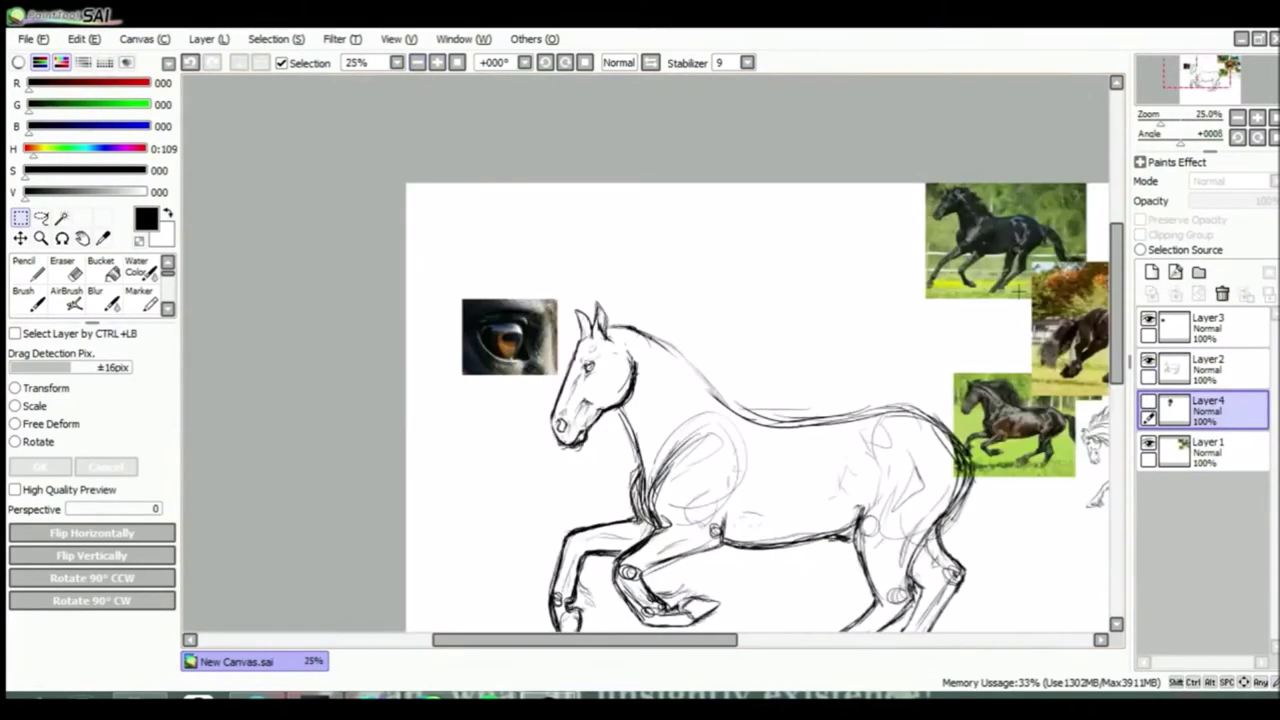
Sketch the tail on Layer2 as long curves flowing from the rump, hiding the Layer1 references while drawing
{"action": "left_click", "coordinate": [437, 62]}
{"action": "key", "text": "n"}
{"action": "left_click", "coordinate": [1207, 366]}
{"action": "left_click_drag", "start_coordinate": [520, 640], "coordinate": [646, 640]}
{"action": "left_click_drag", "start_coordinate": [640, 400], "coordinate": [303, 230]}
{"action": "left_click", "coordinate": [1148, 443]}
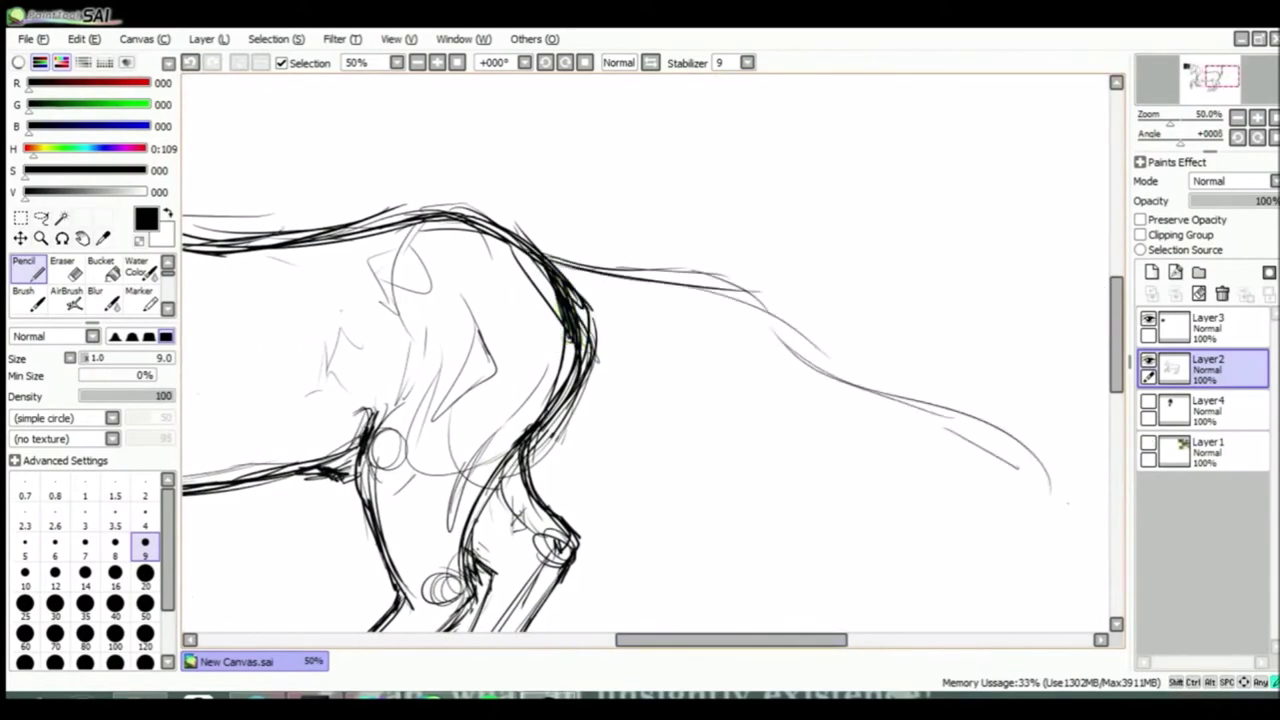
{"action": "left_click", "coordinate": [417, 62]}
{"action": "left_click", "coordinate": [1148, 443]}
{"action": "mouse_move", "coordinate": [640, 350]}
{"action": "left_mouse_down"}
{"action": "mouse_move", "coordinate": [640, 408]}
{"action": "mouse_move", "coordinate": [640, 360]}
{"action": "left_mouse_up"}
Erase the tail curves from Layer2 with a size 120 eraser
{"action": "key", "text": "e"}
{"action": "left_click", "coordinate": [145, 633]}
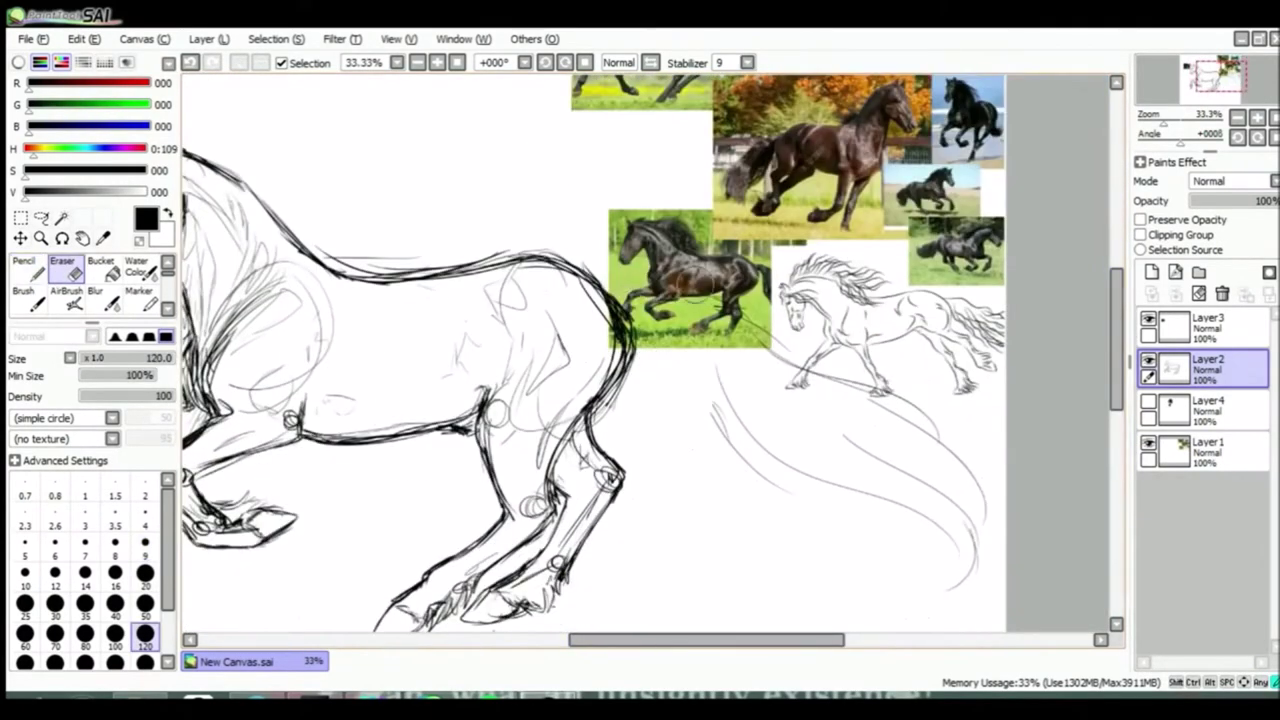
{"action": "left_click_drag", "start_coordinate": [730, 380], "coordinate": [930, 520]}
{"action": "left_click_drag", "start_coordinate": [920, 470], "coordinate": [970, 590]}
Draw the flowing tail on a new layer with the size 9 Pencil
{"action": "left_click", "coordinate": [1151, 272]}
{"action": "left_click", "coordinate": [24, 268]}
{"action": "left_click", "coordinate": [145, 541]}
{"action": "left_click_drag", "start_coordinate": [750, 350], "coordinate": [900, 520]}
{"action": "left_click_drag", "start_coordinate": [650, 355], "coordinate": [900, 580]}
{"action": "left_click_drag", "start_coordinate": [720, 440], "coordinate": [850, 585]}
{"action": "left_click_drag", "start_coordinate": [620, 300], "coordinate": [765, 385]}
{"action": "left_click_drag", "start_coordinate": [640, 360], "coordinate": [900, 360]}
Draw the windblown mane and forelock as long wavy strands along the neck on Layer5
{"action": "left_click_drag", "start_coordinate": [440, 120], "coordinate": [640, 220]}
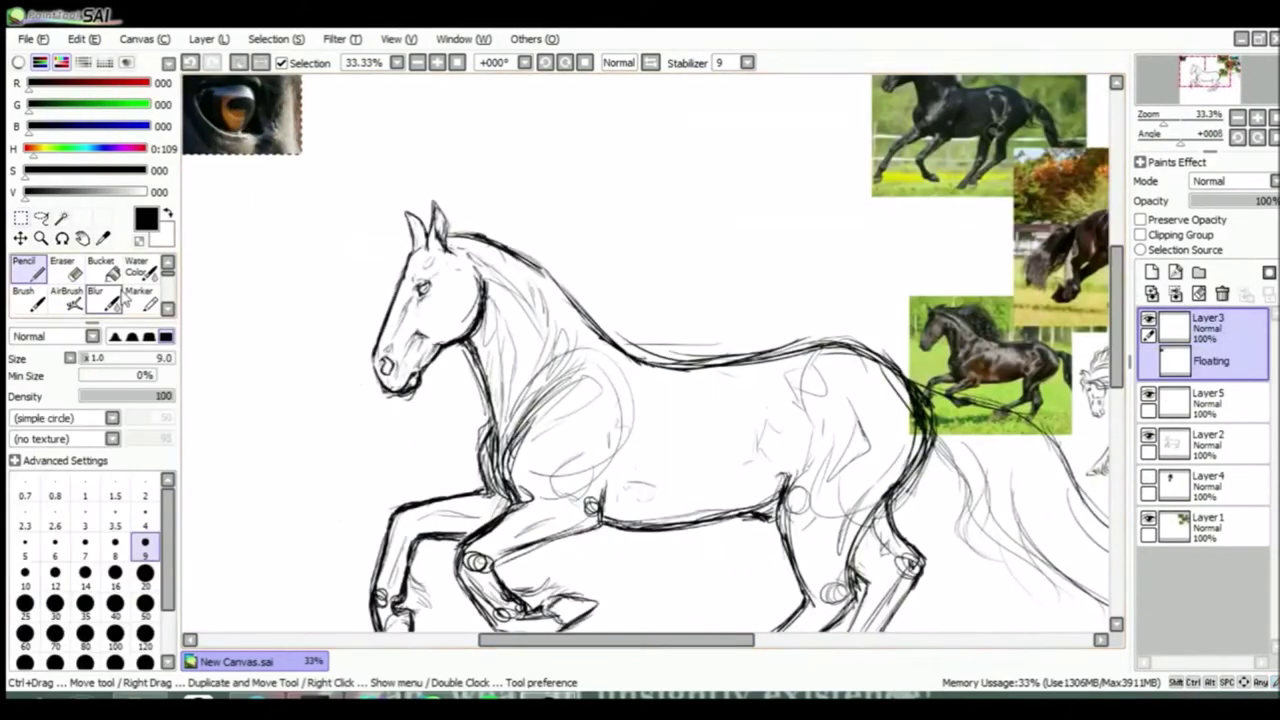
{"action": "key", "text": "ctrl+plus"}
{"action": "mouse_move", "coordinate": [280, 200]}
{"action": "left_mouse_down"}
{"action": "mouse_move", "coordinate": [400, 105]}
{"action": "mouse_move", "coordinate": [600, 185]}
{"action": "left_mouse_up"}
{"action": "left_click_drag", "start_coordinate": [574, 300], "coordinate": [810, 325]}
{"action": "left_click_drag", "start_coordinate": [410, 140], "coordinate": [608, 185]}
{"action": "left_click_drag", "start_coordinate": [550, 285], "coordinate": [758, 305]}
{"action": "left_click_drag", "start_coordinate": [528, 200], "coordinate": [650, 244]}
{"action": "left_click_drag", "start_coordinate": [514, 250], "coordinate": [752, 290]}
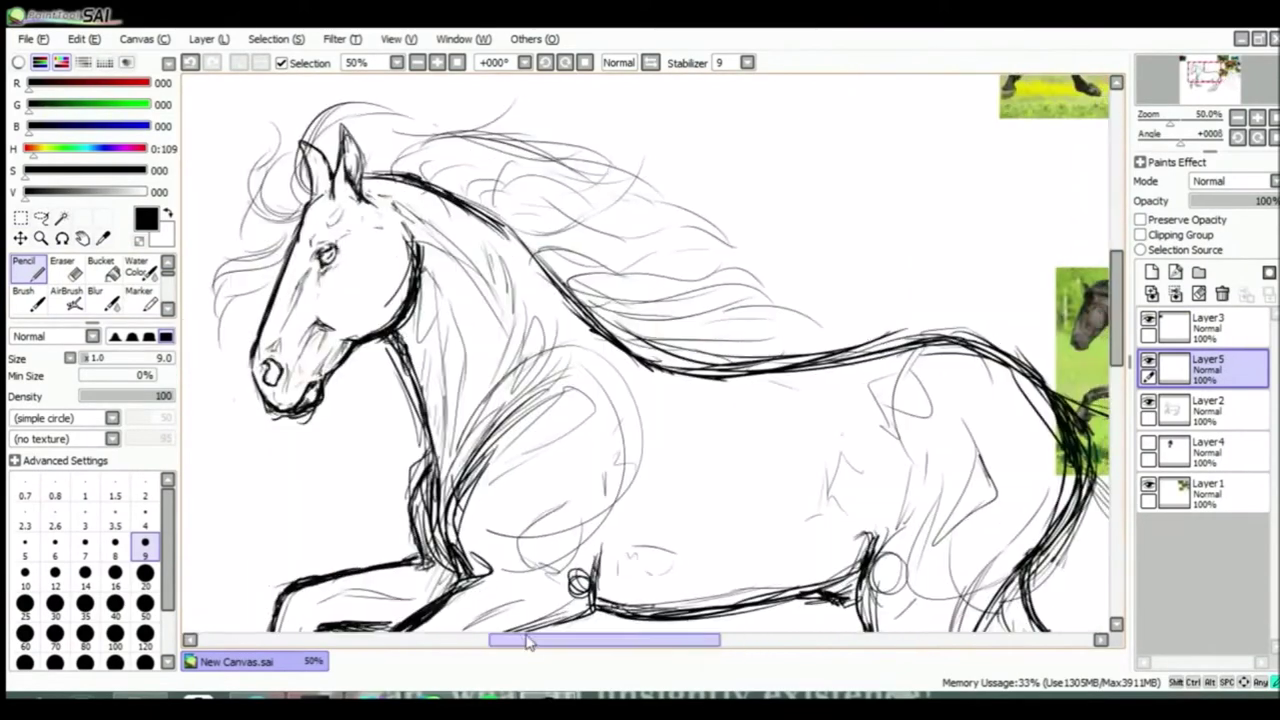
Flip the canvas view horizontally to check the horse's proportions
{"action": "key", "text": "ctrl+minus"}
{"action": "key", "text": "e"}
{"action": "key", "text": "h"}
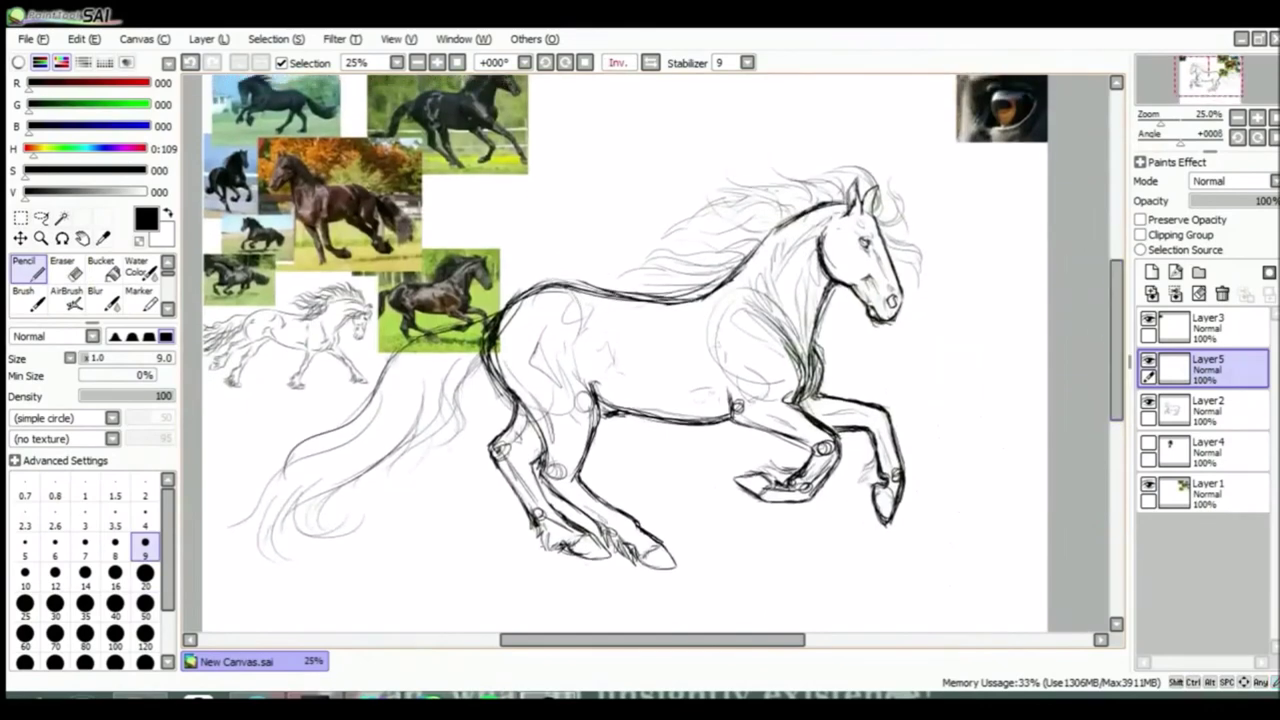
Reshape the hind legs on Layer2 with Free Deform and return the mirrored canvas view to normal
{"action": "key", "text": "l"}
{"action": "left_click_drag", "start_coordinate": [566, 368], "coordinate": [592, 370]}
{"action": "key", "text": "ctrl+t"}
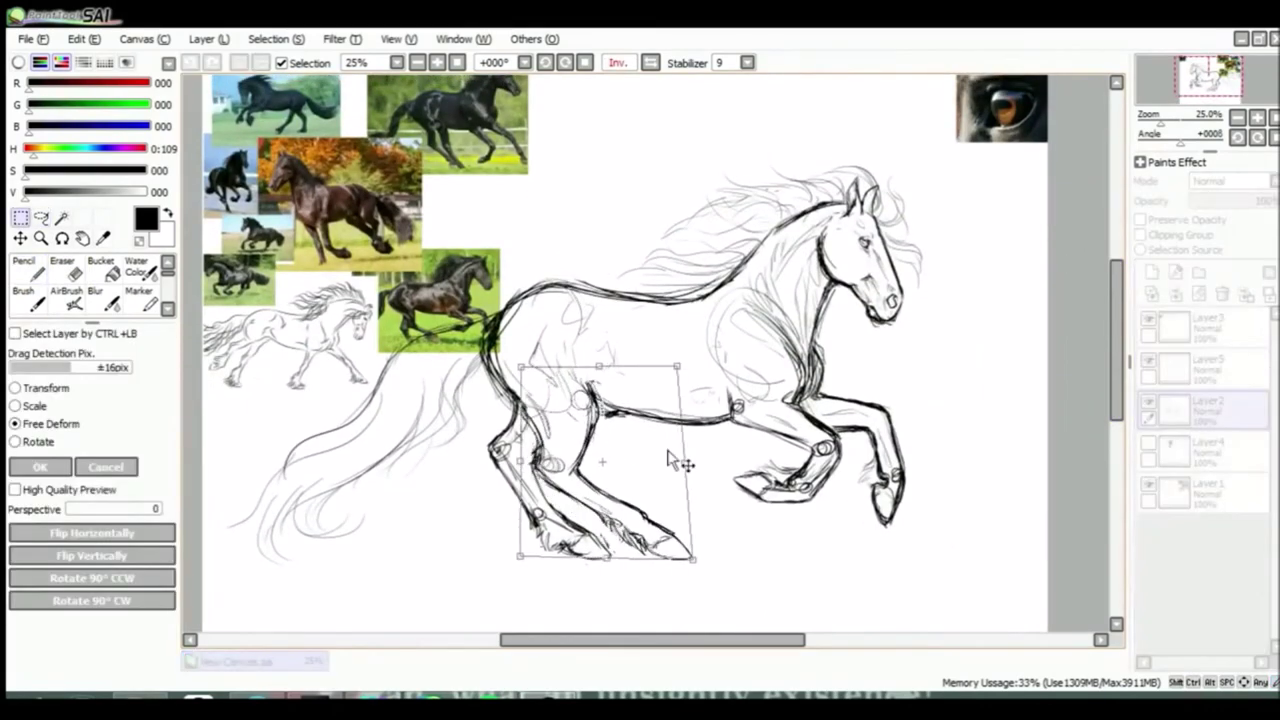
{"action": "left_click_drag", "start_coordinate": [682, 580], "coordinate": [670, 570]}
{"action": "key", "text": "Return"}
{"action": "key", "text": "h"}
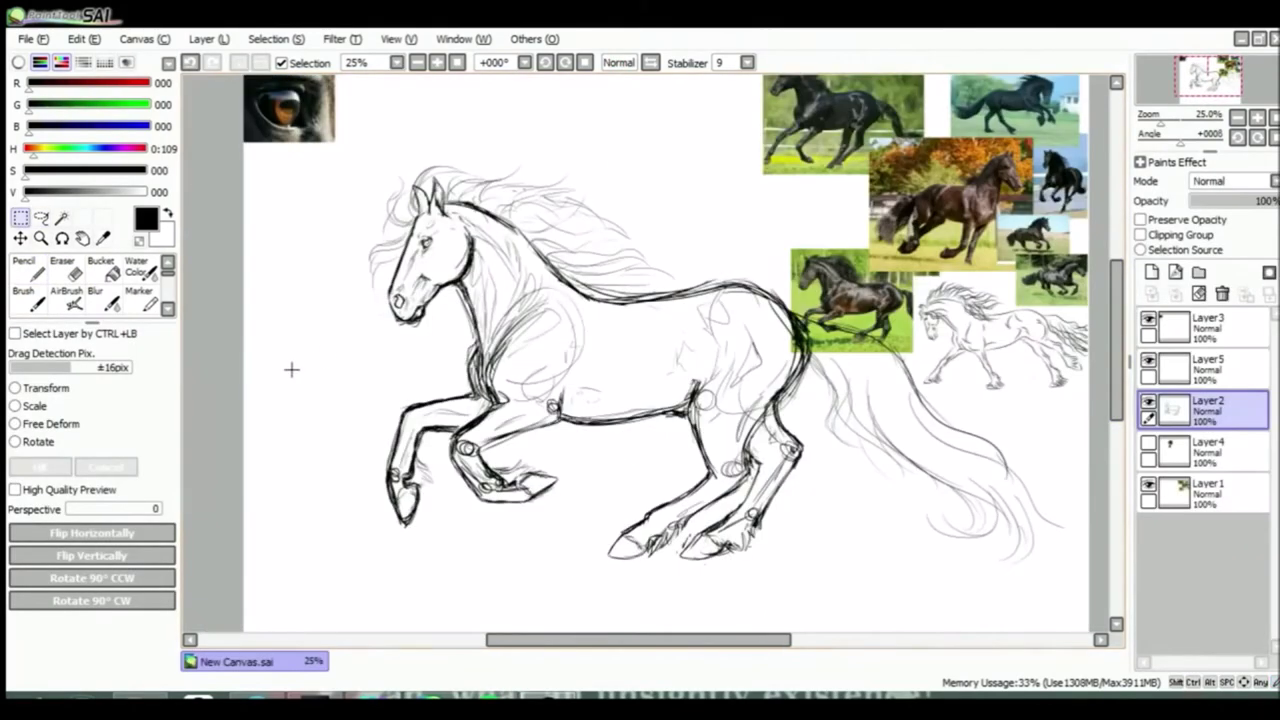
Try redrawing the lower front edge, pastern and hoof of the foremost hind leg with the size 9 Pencil
{"action": "key", "text": "n"}
{"action": "scroll", "coordinate": [420, 250], "scroll_direction": "up", "scroll_amount": 3}
{"action": "left_click_drag", "start_coordinate": [560, 640], "coordinate": [697, 650]}
{"action": "scroll", "coordinate": [586, 643], "scroll_direction": "down", "scroll_amount": 2}
{"action": "scroll", "coordinate": [300, 560], "scroll_direction": "up", "scroll_amount": 3}
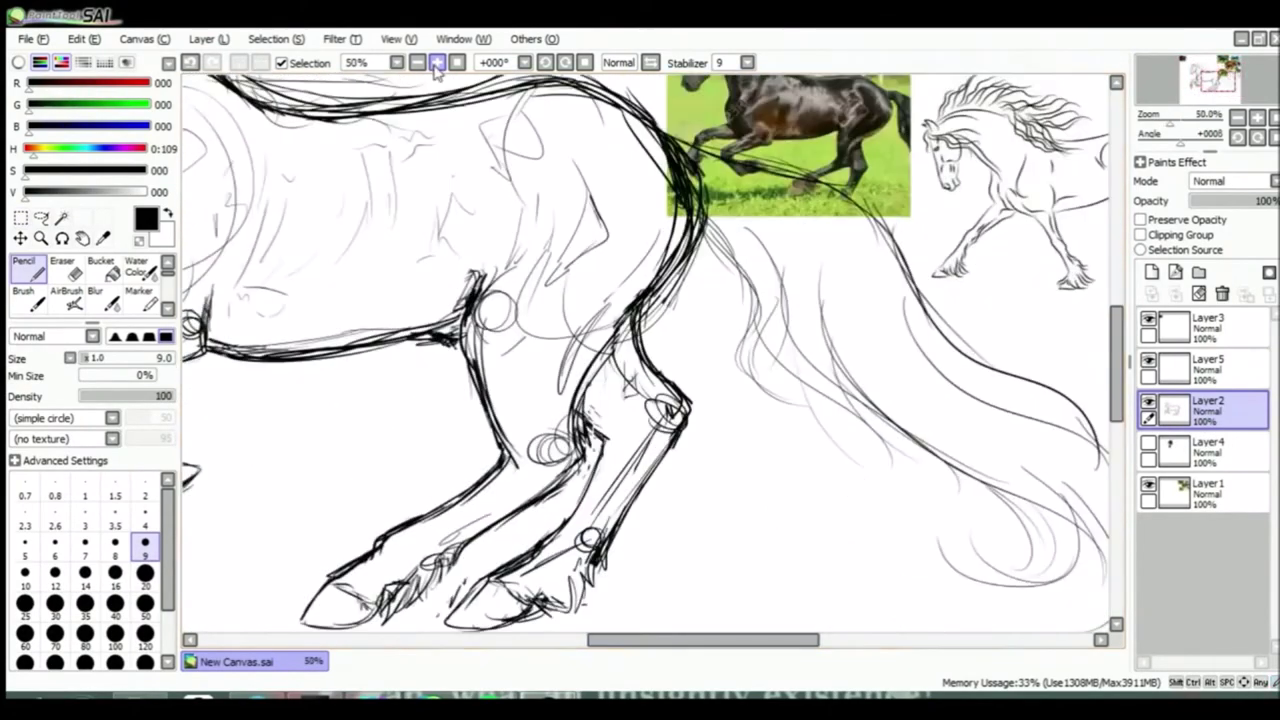
{"action": "left_click_drag", "start_coordinate": [512, 362], "coordinate": [386, 512]}
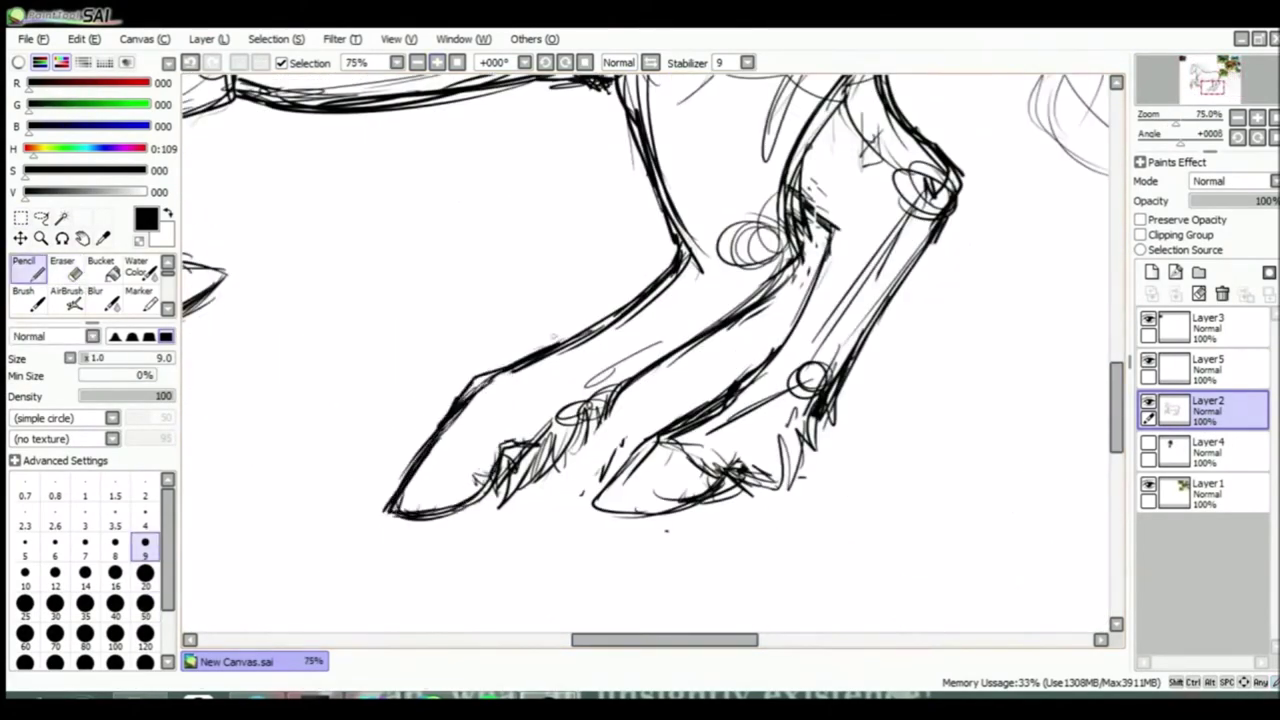
{"action": "left_click_drag", "start_coordinate": [470, 380], "coordinate": [576, 336]}
{"action": "left_click_drag", "start_coordinate": [426, 464], "coordinate": [494, 440]}
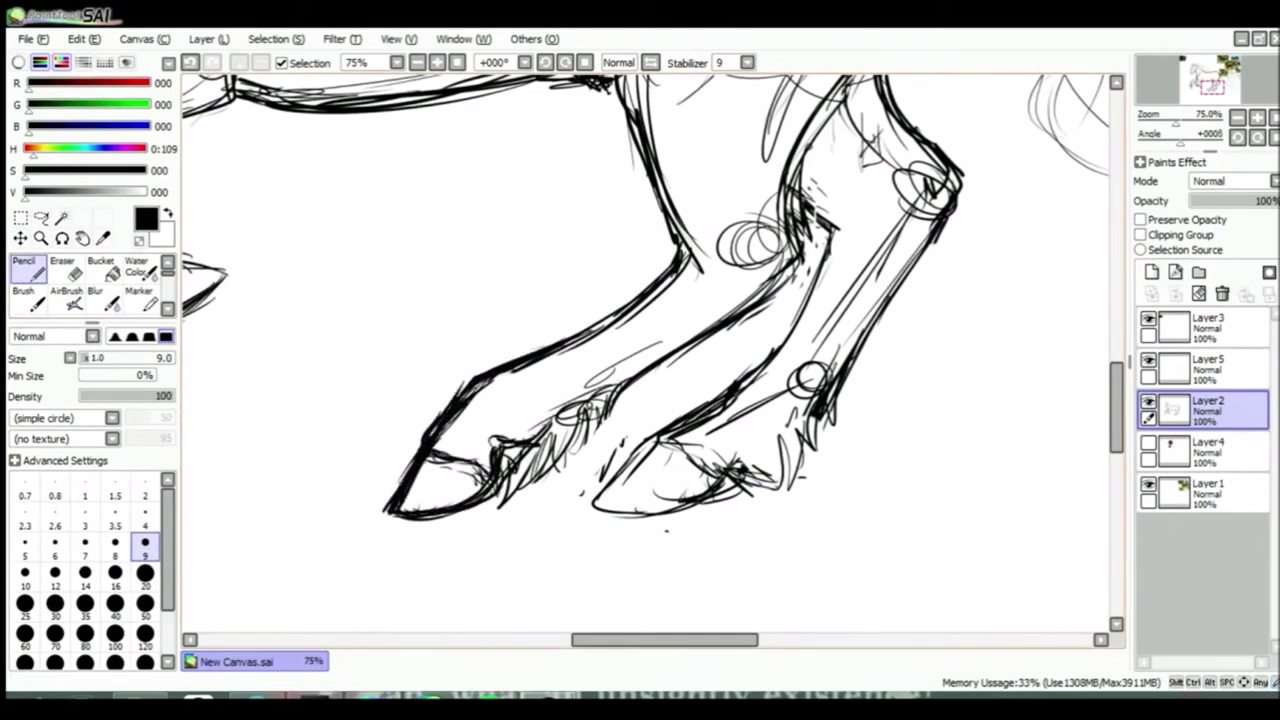
{"action": "key", "text": "ctrl+z"}
{"action": "key", "text": "ctrl+z"}
{"action": "left_click_drag", "start_coordinate": [494, 368], "coordinate": [394, 516]}
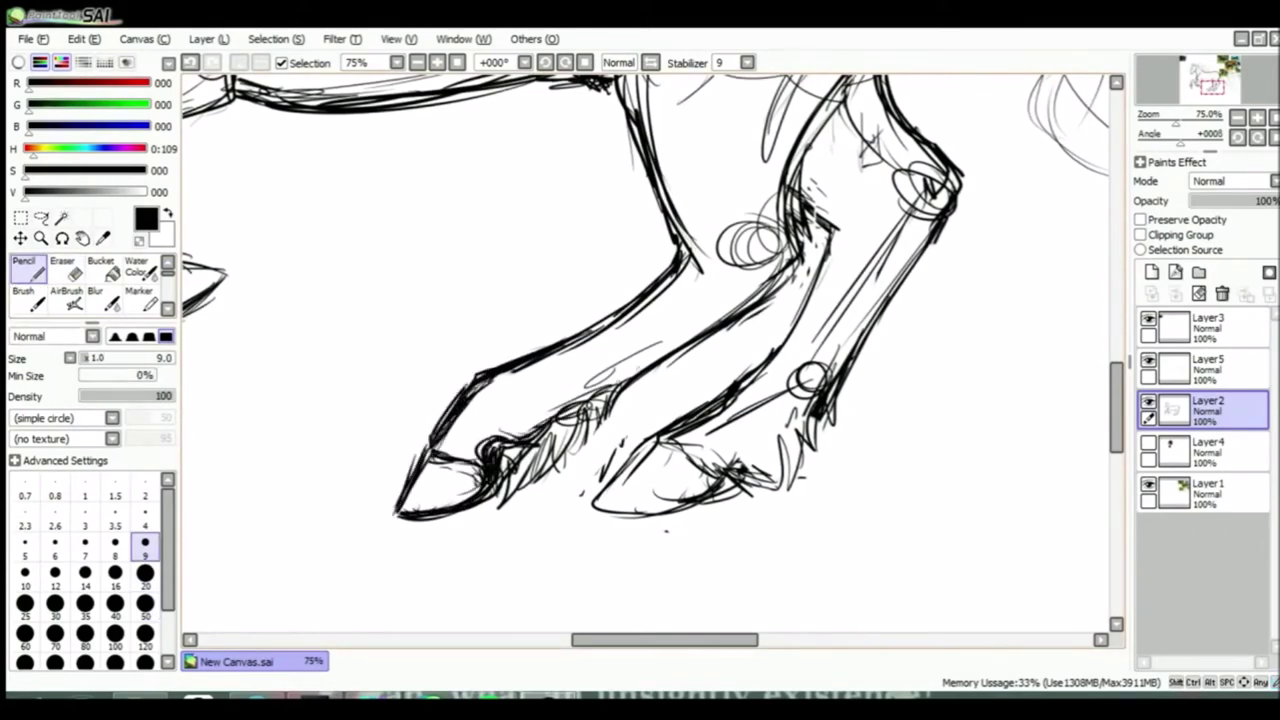
Undo the latest hoof strokes and try another rework of the foremost hind hoof
{"action": "scroll", "coordinate": [645, 345], "scroll_direction": "down", "scroll_amount": 3}
{"action": "scroll", "coordinate": [645, 345], "scroll_direction": "up", "scroll_amount": 3}
{"action": "key", "text": "ctrl+z"}
{"action": "key", "text": "ctrl+z"}
{"action": "key", "text": "ctrl+z"}
{"action": "scroll", "coordinate": [645, 355], "scroll_direction": "down", "scroll_amount": 1}
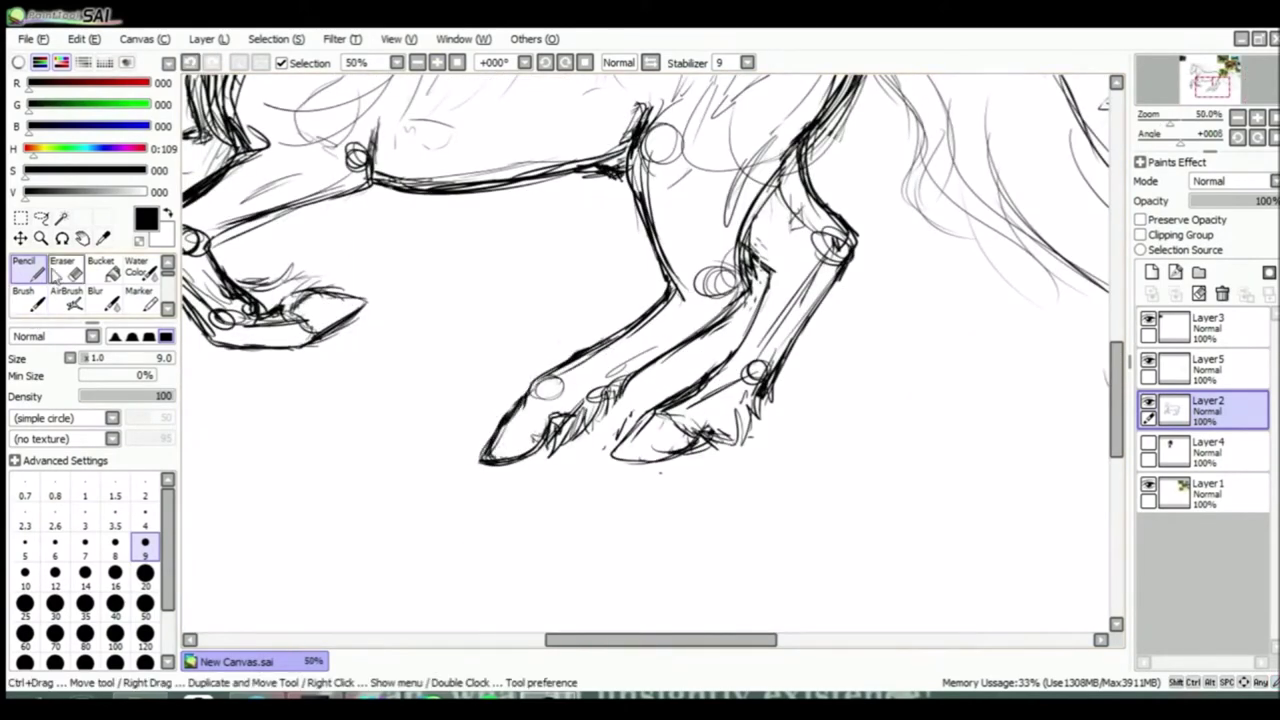
{"action": "left_click_drag", "start_coordinate": [498, 425], "coordinate": [546, 433]}
{"action": "key", "text": "ctrl+z"}
{"action": "key", "text": "ctrl+z"}
Paste a copied hoof sketch onto a new layer and fit it to the foremost hind leg with Free Deform
{"action": "scroll", "coordinate": [528, 395], "scroll_direction": "down", "scroll_amount": 2}
{"action": "scroll", "coordinate": [528, 395], "scroll_direction": "up", "scroll_amount": 2}
{"action": "left_click_drag", "start_coordinate": [330, 245], "coordinate": [325, 250]}
{"action": "key", "text": "ctrl+c"}
{"action": "key", "text": "ctrl+v"}
{"action": "mouse_move", "coordinate": [320, 310]}
{"action": "left_mouse_down"}
{"action": "mouse_move", "coordinate": [315, 395]}
{"action": "mouse_move", "coordinate": [525, 430]}
{"action": "mouse_move", "coordinate": [443, 509]}
{"action": "left_mouse_up"}
{"action": "key", "text": "ctrl+t"}
{"action": "left_click_drag", "start_coordinate": [486, 393], "coordinate": [491, 372]}
{"action": "left_click_drag", "start_coordinate": [508, 490], "coordinate": [497, 458]}
{"action": "left_click_drag", "start_coordinate": [612, 470], "coordinate": [597, 476]}
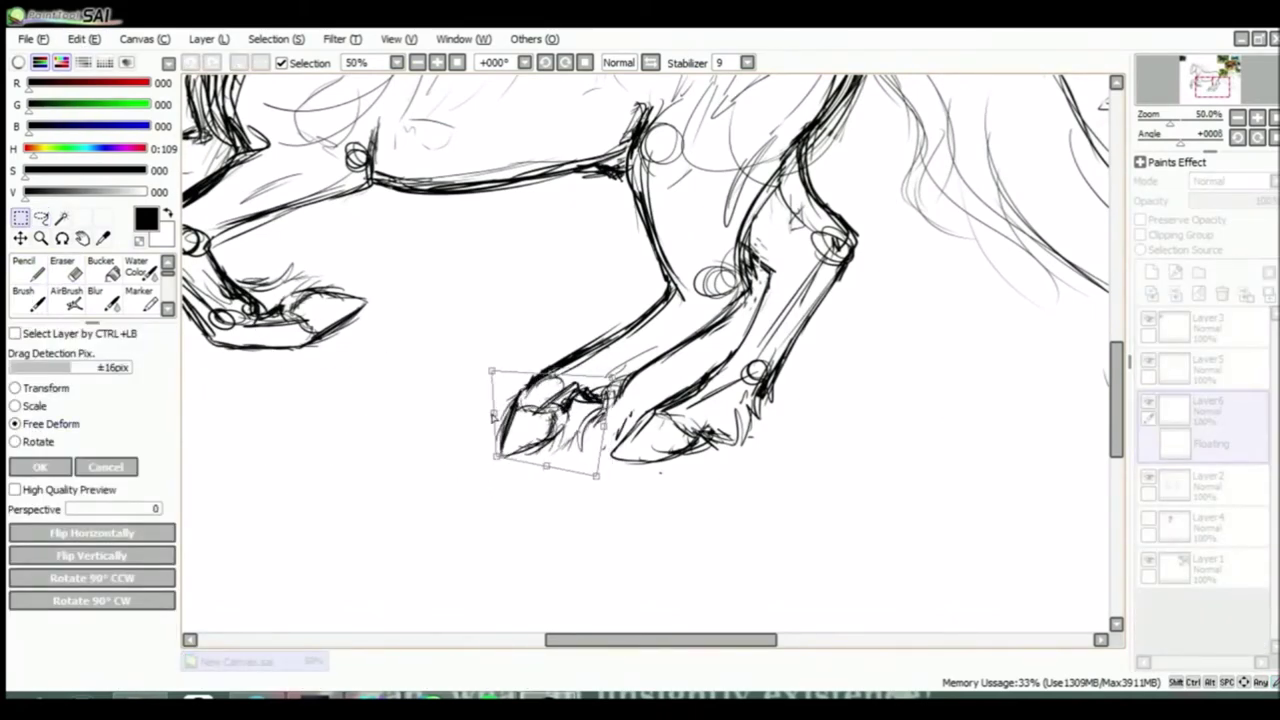
{"action": "key", "text": "Return"}
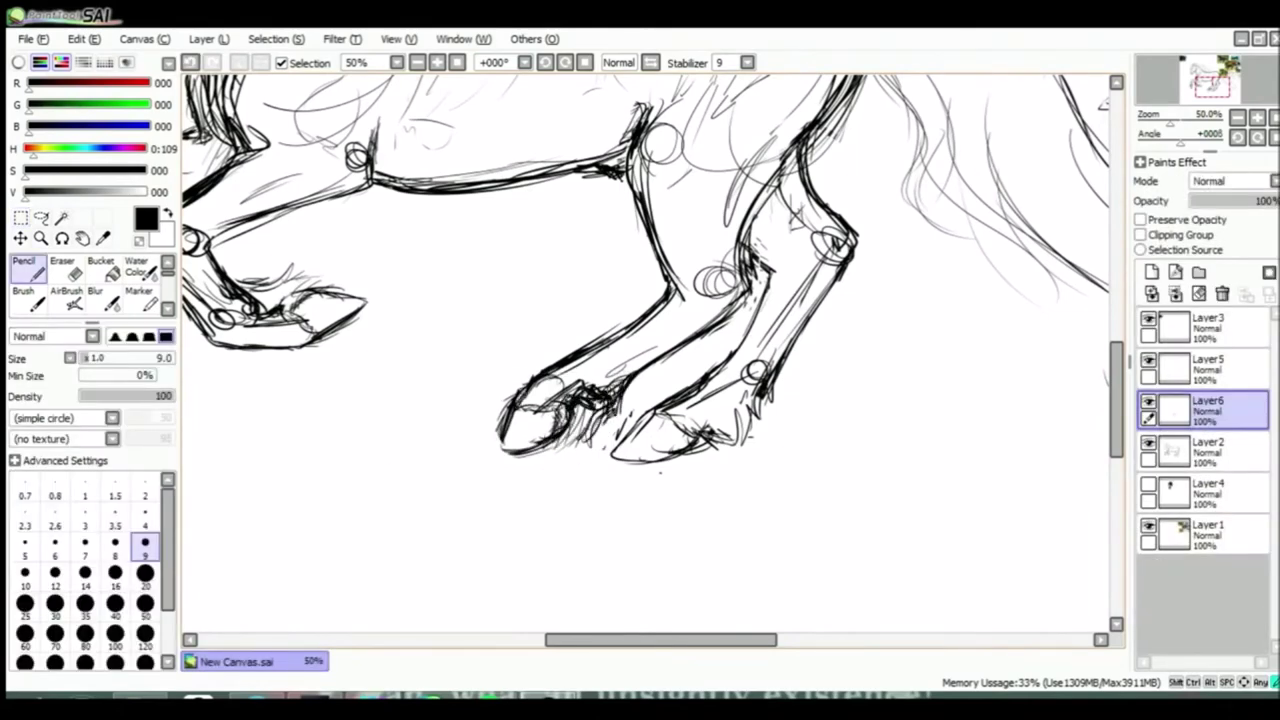
Erase the overlapping lines around the pasted hoof and merge Layer6 into Layer2
{"action": "scroll", "coordinate": [660, 352], "scroll_direction": "up", "scroll_amount": 1}
{"action": "key", "text": "e"}
{"action": "left_click_drag", "start_coordinate": [490, 380], "coordinate": [550, 415]}
{"action": "left_click_drag", "start_coordinate": [470, 320], "coordinate": [640, 440]}
{"action": "key", "text": "ctrl+e"}
Redraw the foremost hind leg's front edge, fetlock and upper hoof line with the size 9 Pencil
{"action": "key", "text": "n"}
{"action": "left_click_drag", "start_coordinate": [490, 380], "coordinate": [640, 300]}
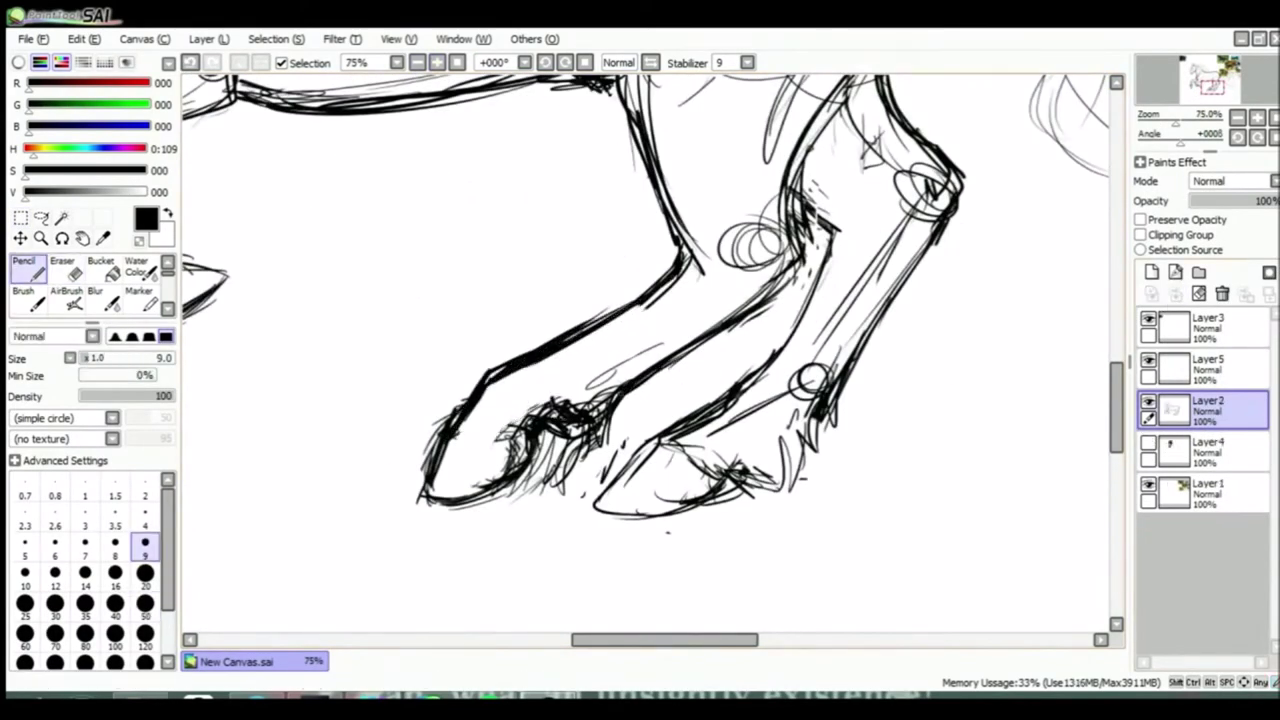
{"action": "key", "text": "e"}
{"action": "key", "text": "n"}
{"action": "left_click_drag", "start_coordinate": [480, 450], "coordinate": [615, 388]}
{"action": "left_click_drag", "start_coordinate": [460, 440], "coordinate": [540, 420]}
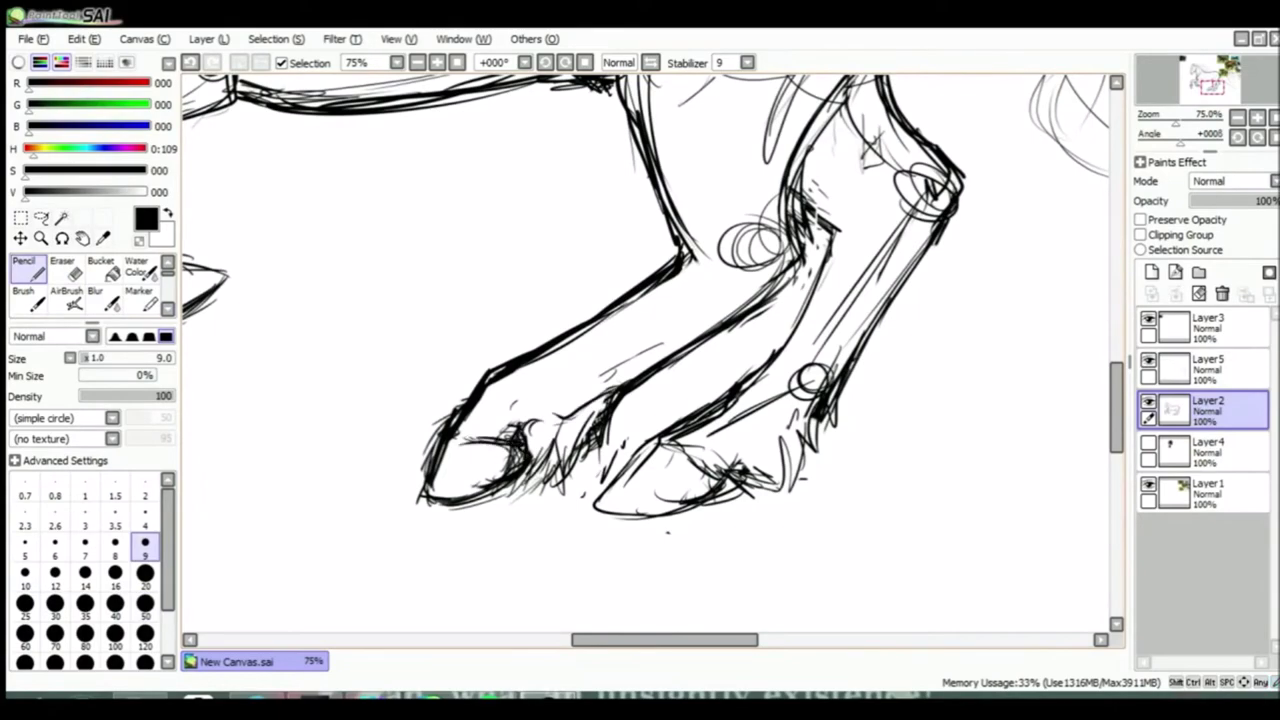
Refine both hind hooves and their fetlock feathering with Pencil strokes and small erasures
{"action": "scroll", "coordinate": [560, 430], "scroll_direction": "down", "scroll_amount": 3}
{"action": "scroll", "coordinate": [560, 430], "scroll_direction": "up", "scroll_amount": 4}
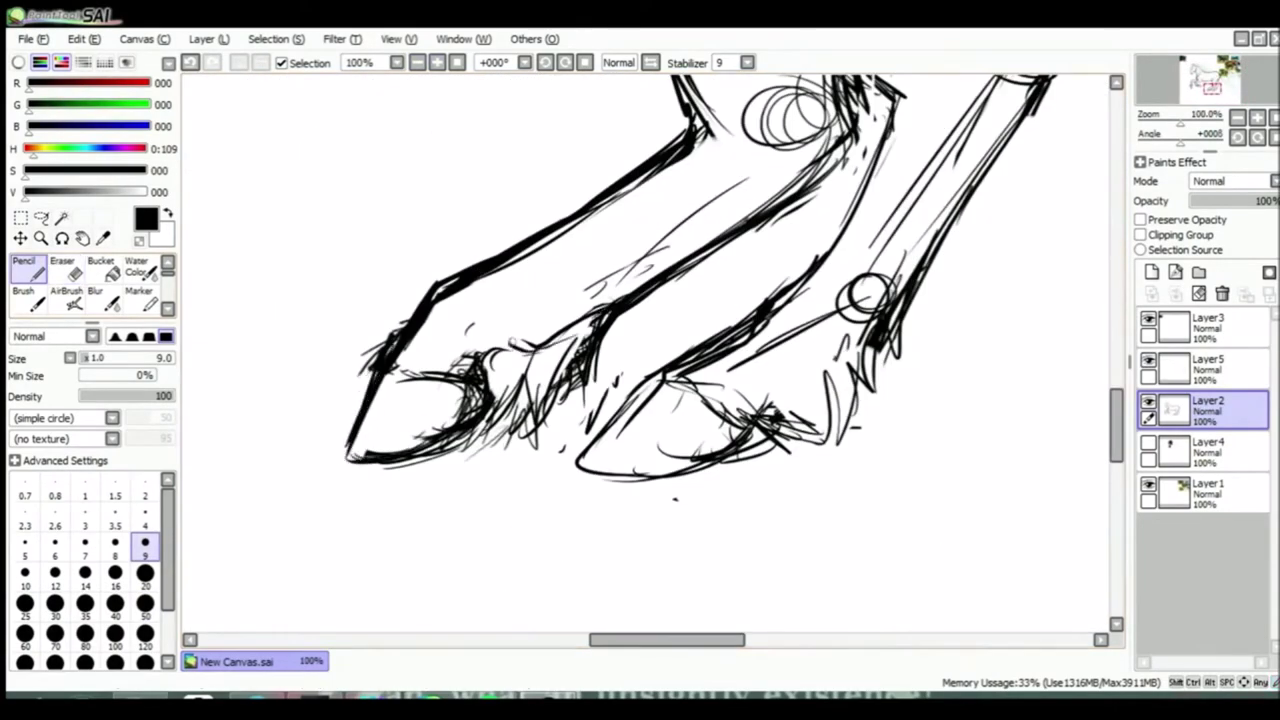
{"action": "left_click_drag", "start_coordinate": [480, 320], "coordinate": [592, 368]}
{"action": "key", "text": "e"}
{"action": "key", "text": "n"}
{"action": "left_click_drag", "start_coordinate": [426, 386], "coordinate": [484, 436]}
{"action": "left_click_drag", "start_coordinate": [640, 470], "coordinate": [738, 454]}
{"action": "scroll", "coordinate": [650, 350], "scroll_direction": "down", "scroll_amount": 3}
{"action": "scroll", "coordinate": [650, 350], "scroll_direction": "up", "scroll_amount": 4}
{"action": "key", "text": "e"}
{"action": "key", "text": "n"}
Show only the horse sketch on Layer2 and adjust the whole figure with Free Deform, checking it in mirrored view
{"action": "scroll", "coordinate": [650, 350], "scroll_direction": "down", "scroll_amount": 5}
{"action": "left_click", "coordinate": [1149, 375]}
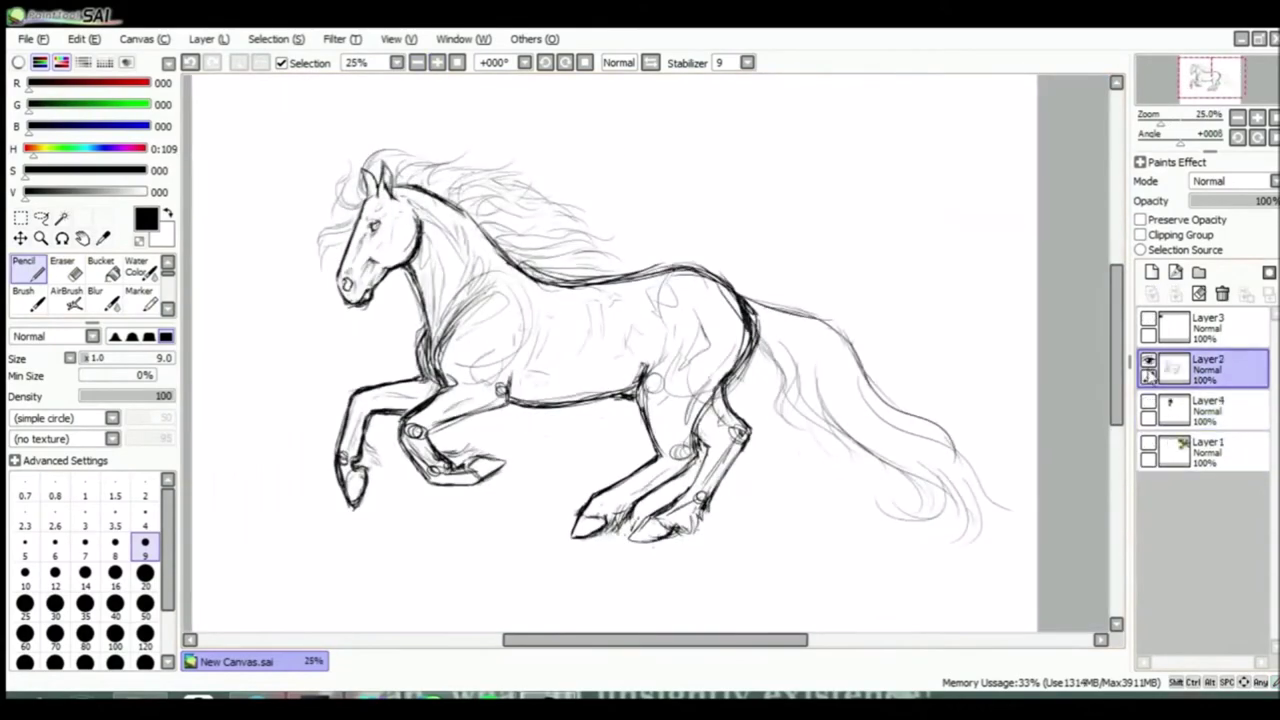
{"action": "key", "text": "ctrl+t"}
{"action": "key", "text": "h"}
{"action": "key", "text": "h"}
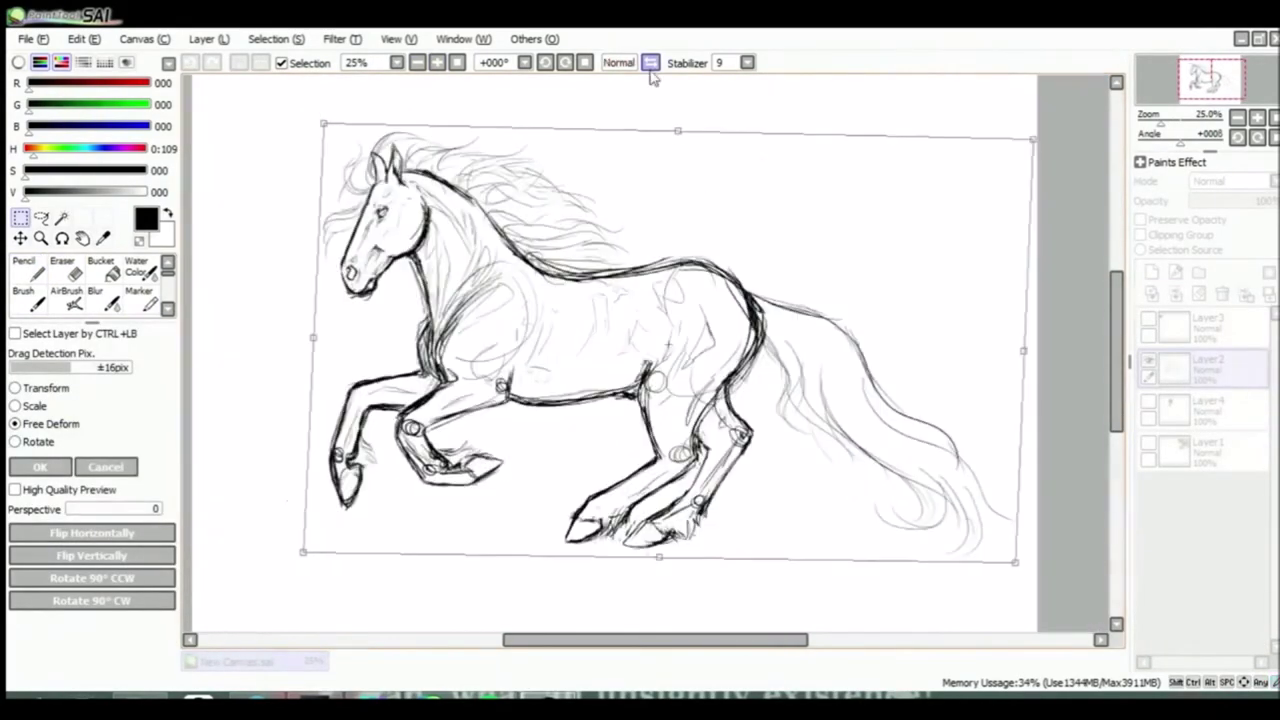
{"action": "key", "text": "Return"}
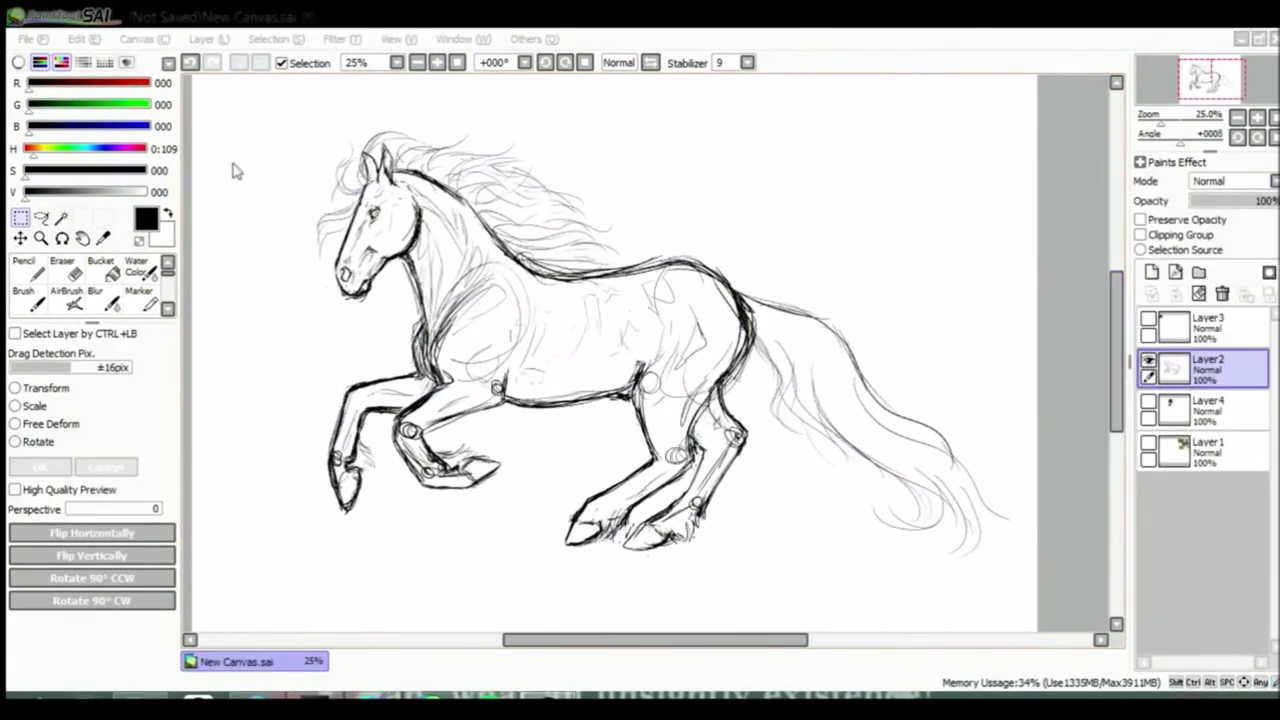
{"action": "key", "text": "Return"}
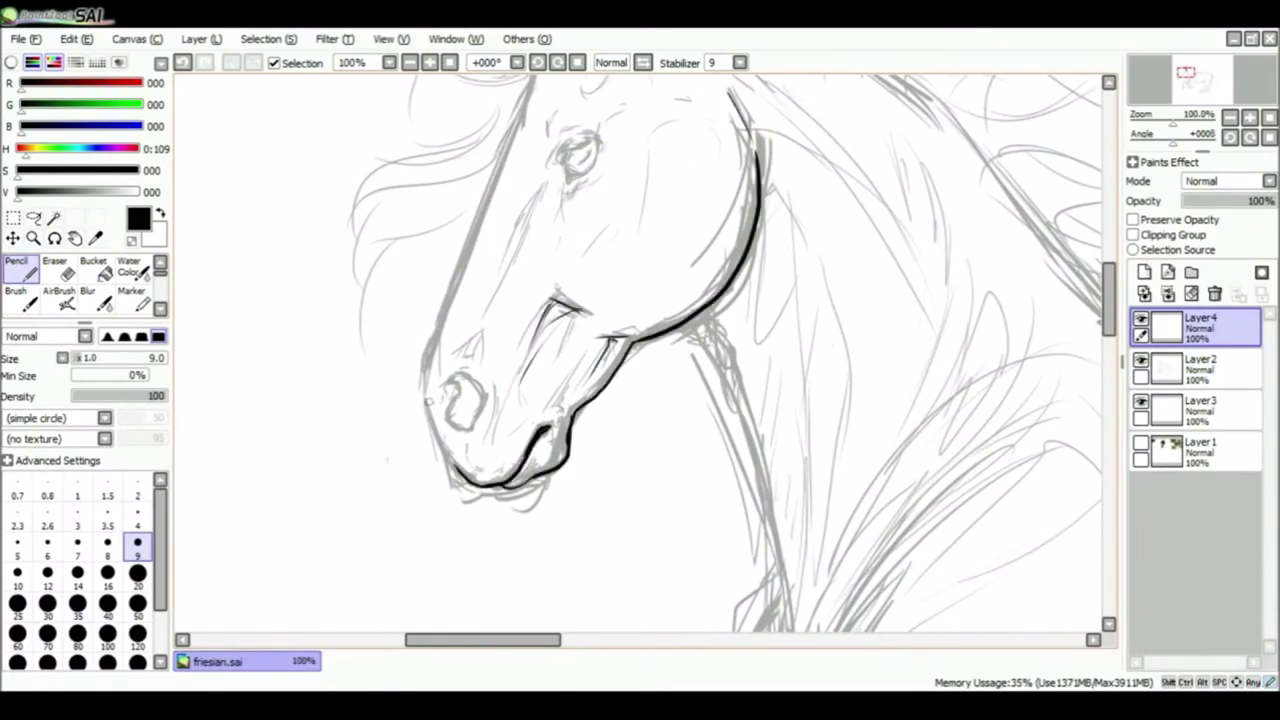
Ink the muzzle front and the long facial contour lines on Layer4 with the size 9 Pencil
{"action": "left_click_drag", "start_coordinate": [448, 384], "coordinate": [445, 405]}
{"action": "left_click_drag", "start_coordinate": [540, 192], "coordinate": [486, 316]}
{"action": "left_click_drag", "start_coordinate": [476, 334], "coordinate": [468, 354]}
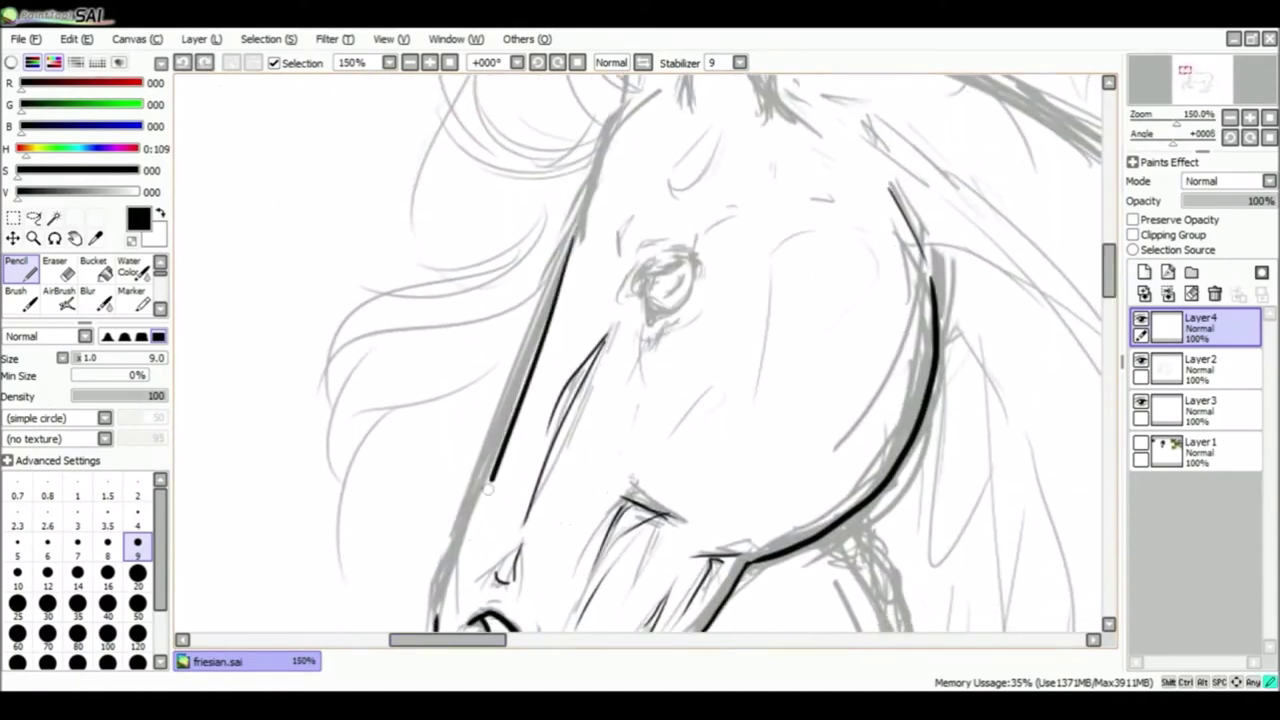
Ink the eye, its lids and the adjacent facial creases over the faded sketch
{"action": "left_click", "coordinate": [33, 218]}
{"action": "left_click", "coordinate": [18, 270]}
{"action": "mouse_move", "coordinate": [665, 330]}
{"action": "left_mouse_down"}
{"action": "mouse_move", "coordinate": [678, 450]}
{"action": "mouse_move", "coordinate": [795, 290]}
{"action": "mouse_move", "coordinate": [625, 360]}
{"action": "left_mouse_up"}
{"action": "left_click_drag", "start_coordinate": [720, 252], "coordinate": [805, 290]}
{"action": "left_click_drag", "start_coordinate": [640, 300], "coordinate": [585, 375]}
{"action": "left_click_drag", "start_coordinate": [642, 250], "coordinate": [735, 225]}
Hide Layer3 and ink the brow and upper head contour lines around the eye
{"action": "scroll", "coordinate": [757, 251], "scroll_direction": "down", "scroll_amount": 5}
{"action": "left_click", "coordinate": [1141, 401]}
{"action": "scroll", "coordinate": [966, 229], "scroll_direction": "up", "scroll_amount": 5}
{"action": "left_click_drag", "start_coordinate": [665, 165], "coordinate": [798, 102]}
{"action": "left_click_drag", "start_coordinate": [700, 268], "coordinate": [655, 330]}
{"action": "left_click_drag", "start_coordinate": [770, 96], "coordinate": [800, 205]}
Hide the Layer2 sketch to clean up the inked muzzle lines with the Eraser, and show it again
{"action": "scroll", "coordinate": [738, 288], "scroll_direction": "down", "scroll_amount": 1}
{"action": "scroll", "coordinate": [738, 288], "scroll_direction": "down", "scroll_amount": 1}
{"action": "left_click", "coordinate": [1141, 360]}
{"action": "key", "text": "e"}
{"action": "key", "text": "n"}
{"action": "scroll", "coordinate": [639, 586], "scroll_direction": "up", "scroll_amount": 1}
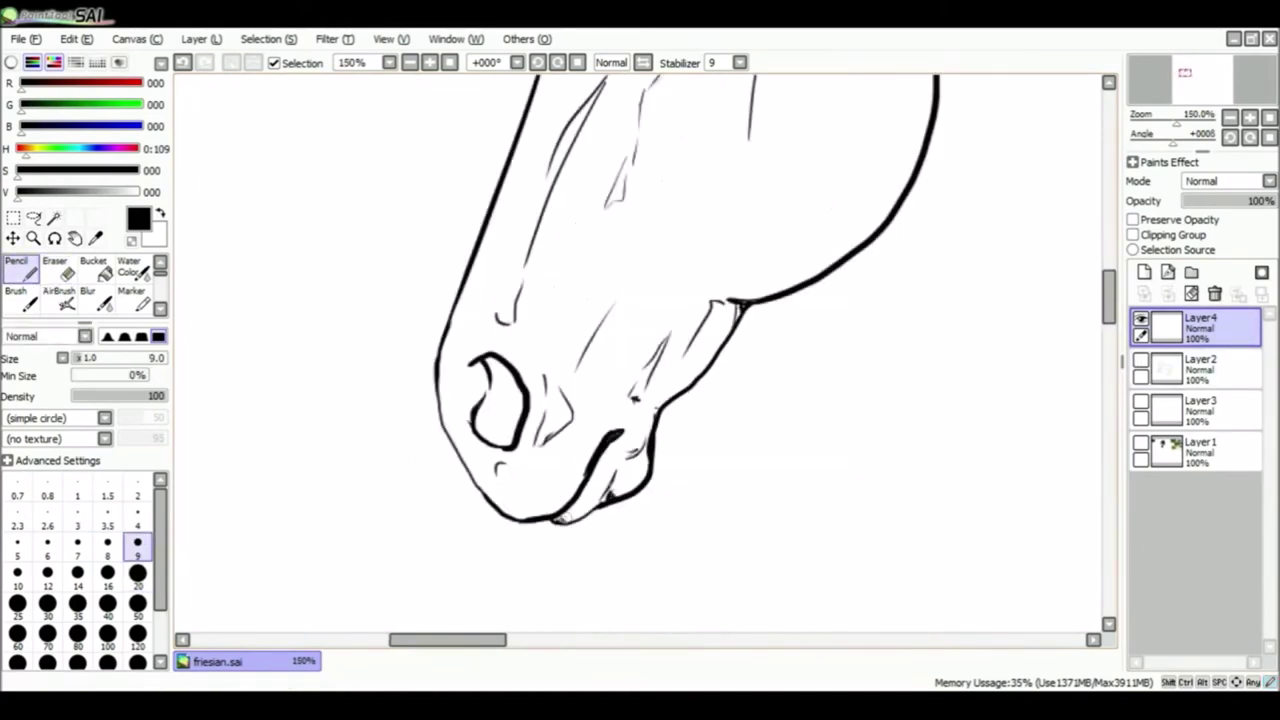
{"action": "key", "text": "e"}
{"action": "left_click", "coordinate": [1141, 362]}
{"action": "key", "text": "n"}
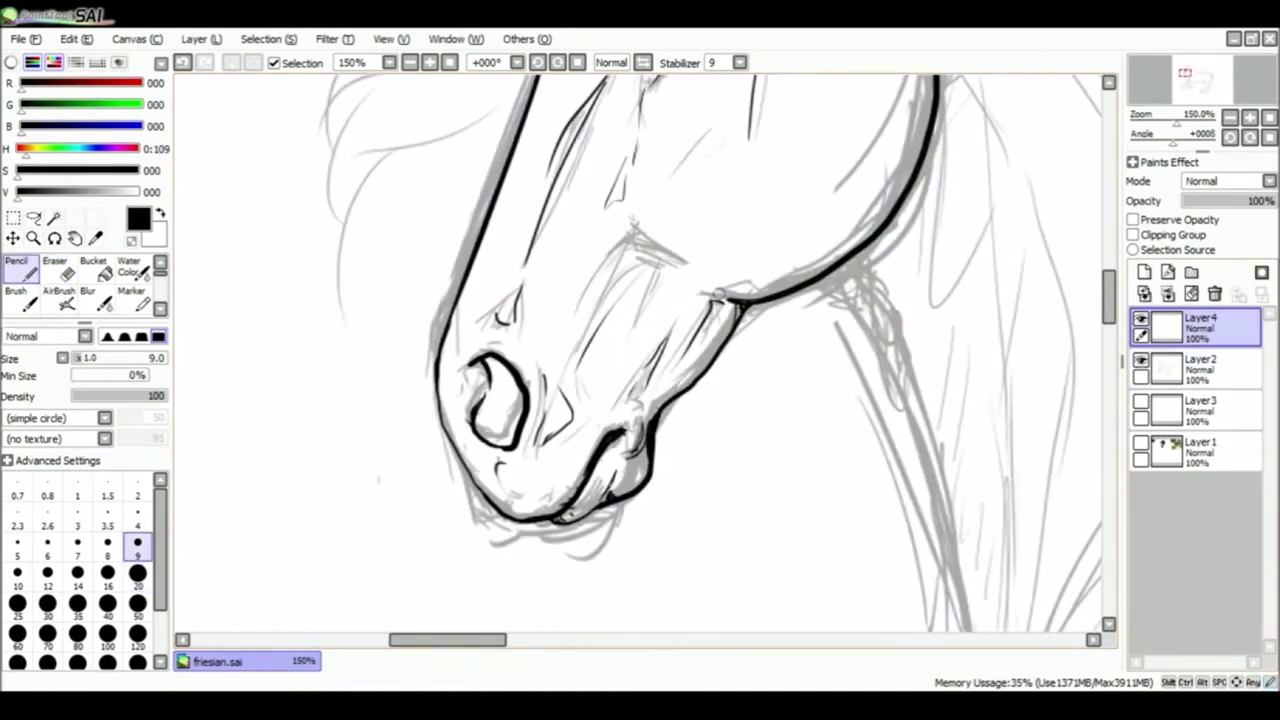
Ink the cheekbone crease above the muzzle and darken the corner of the mouth
{"action": "left_click_drag", "start_coordinate": [624, 228], "coordinate": [683, 256]}
{"action": "left_click_drag", "start_coordinate": [626, 238], "coordinate": [578, 345]}
{"action": "left_click", "coordinate": [1141, 362]}
{"action": "left_click_drag", "start_coordinate": [638, 411], "coordinate": [617, 417]}
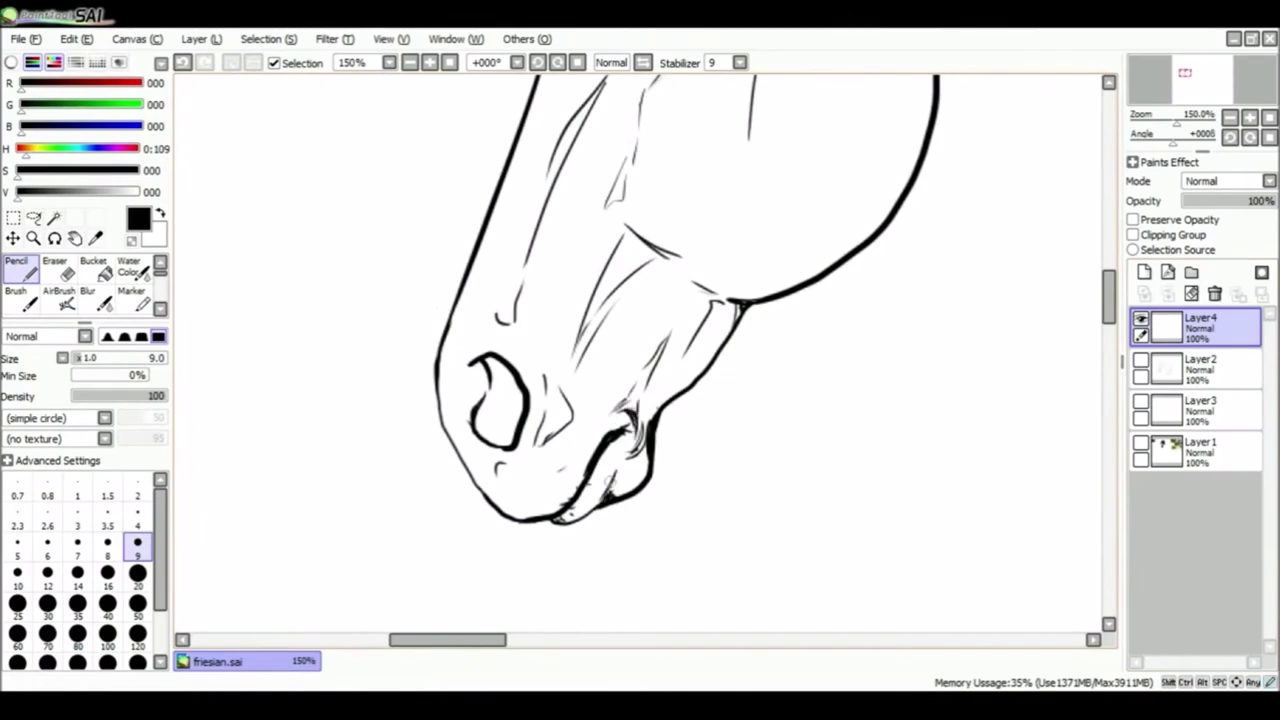
{"action": "scroll", "coordinate": [611, 482], "scroll_direction": "up", "scroll_amount": 2}
Show the Layer2 sketch and ink the near ear with its inner shading
{"action": "left_click", "coordinate": [1141, 362]}
{"action": "scroll", "coordinate": [878, 176], "scroll_direction": "up", "scroll_amount": 8}
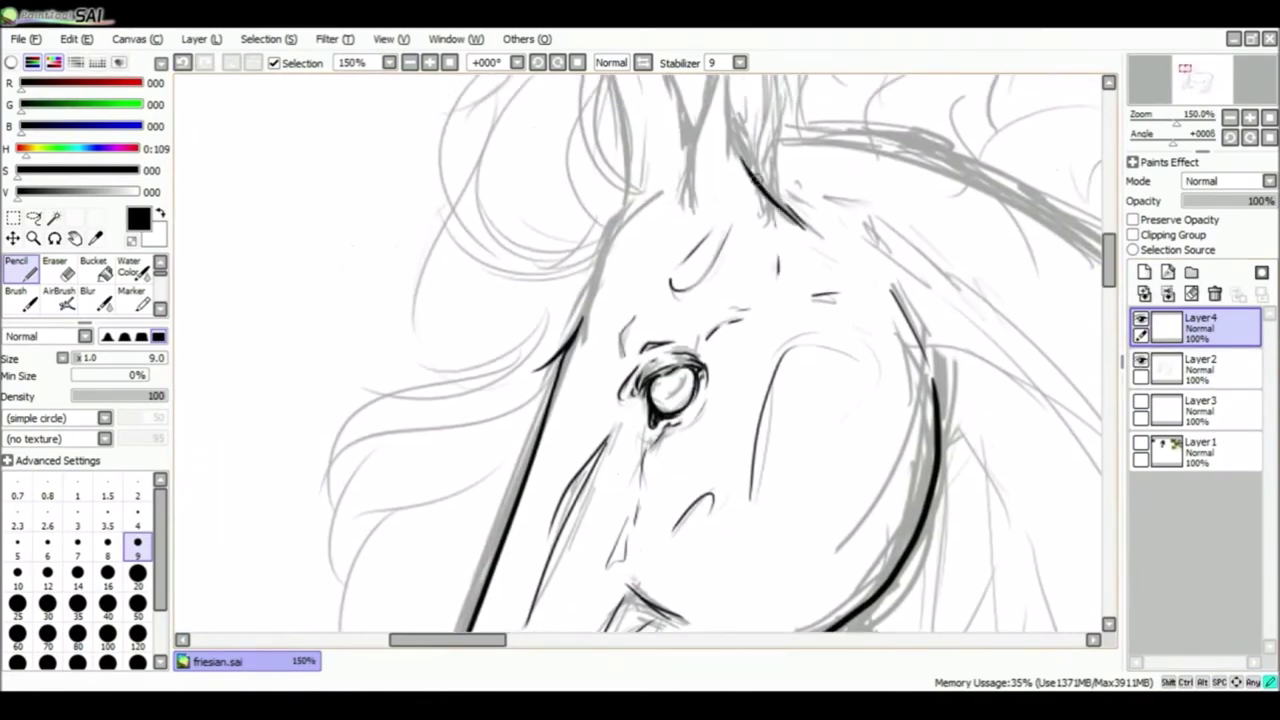
{"action": "left_click_drag", "start_coordinate": [692, 372], "coordinate": [798, 395]}
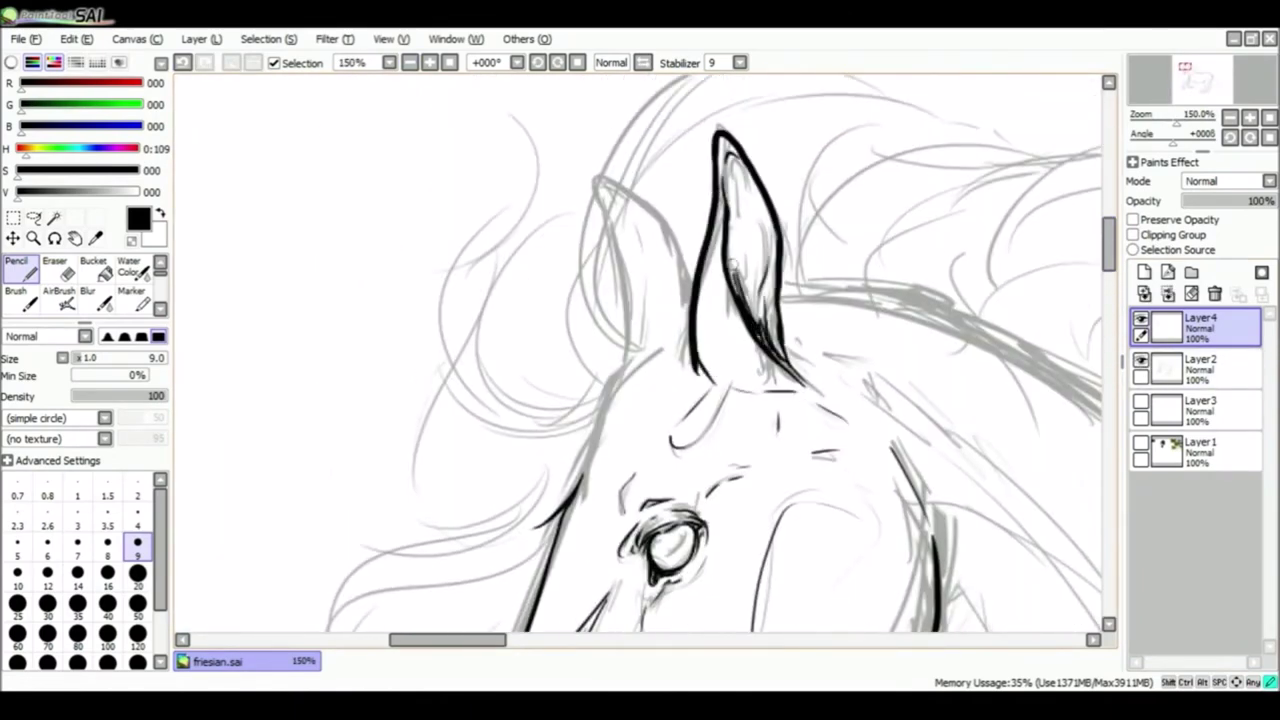
Ink the windblown forelock as long curved strands sweeping forward from the forehead
{"action": "left_click_drag", "start_coordinate": [692, 318], "coordinate": [600, 386]}
{"action": "left_click_drag", "start_coordinate": [626, 384], "coordinate": [472, 446]}
{"action": "key", "text": "minus"}
{"action": "left_click_drag", "start_coordinate": [612, 296], "coordinate": [422, 438]}
{"action": "left_click_drag", "start_coordinate": [568, 398], "coordinate": [420, 508]}
{"action": "mouse_move", "coordinate": [592, 350]}
{"action": "left_mouse_down"}
{"action": "mouse_move", "coordinate": [482, 322]}
{"action": "mouse_move", "coordinate": [578, 170]}
{"action": "left_mouse_up"}
{"action": "key", "text": "minus"}
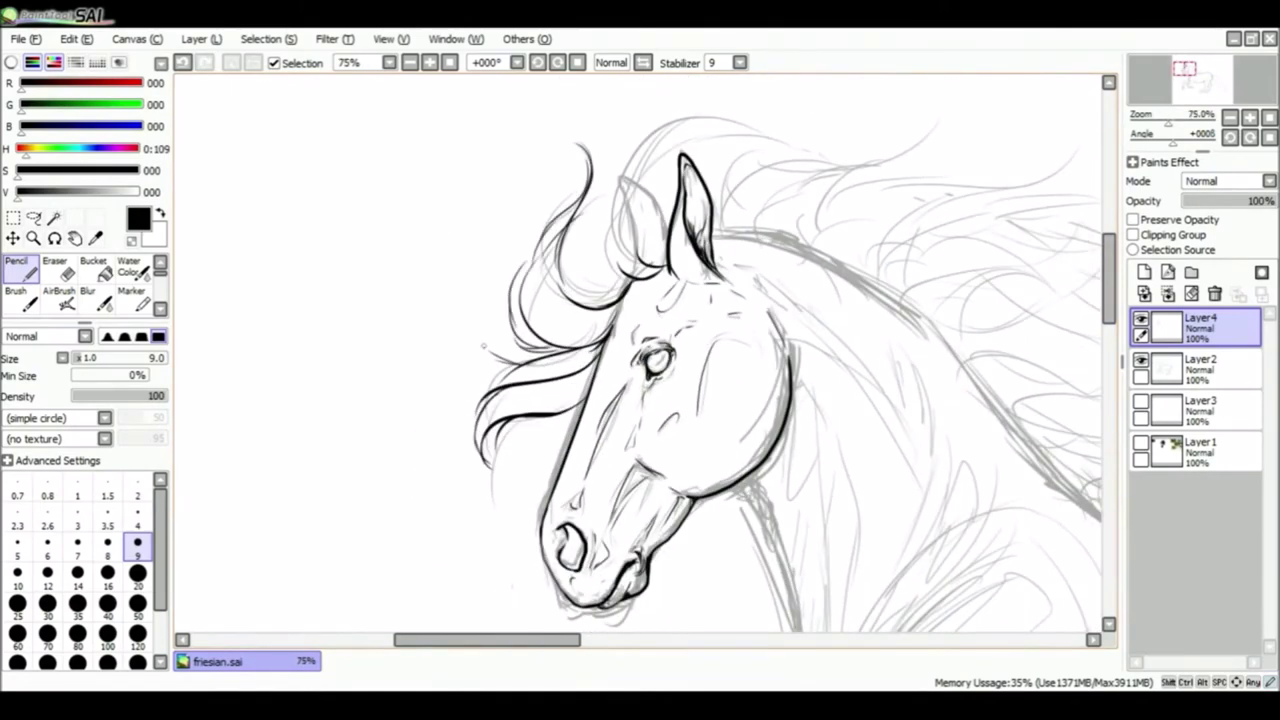
Undo the last forelock strokes and ink new strands of the forelock and upper mane
{"action": "left_click", "coordinate": [184, 64]}
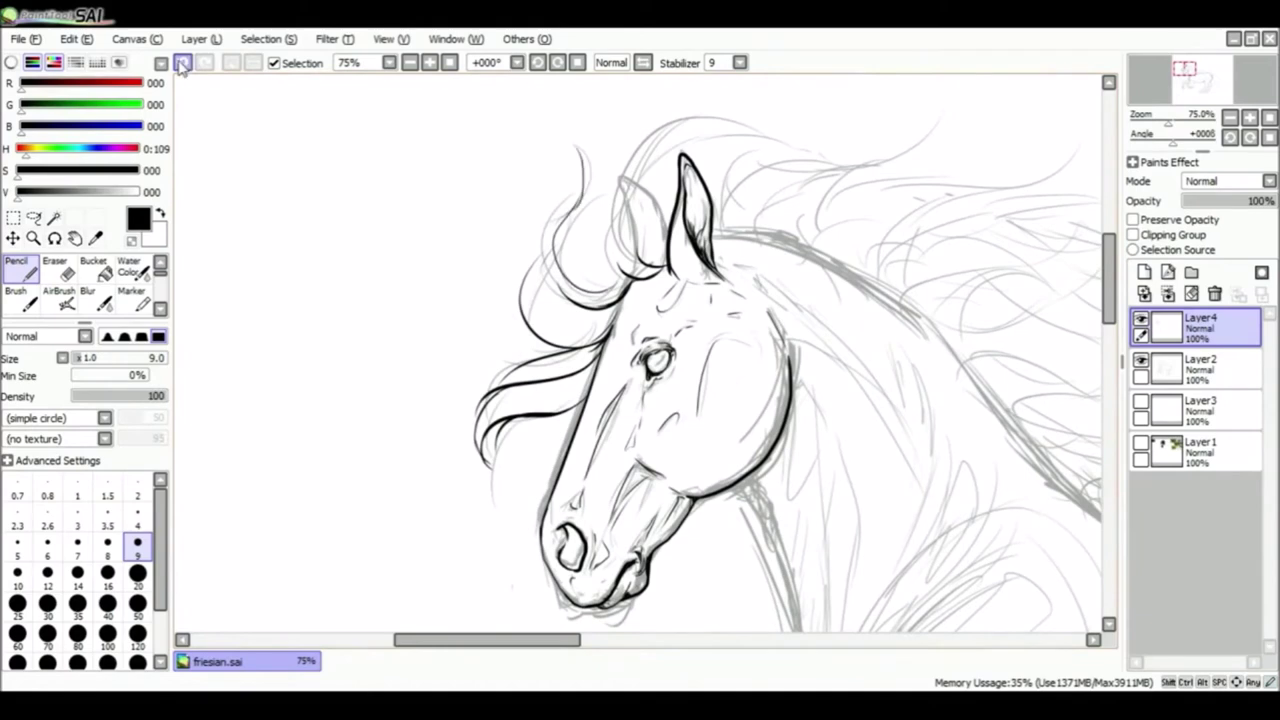
{"action": "left_click", "coordinate": [1141, 359]}
{"action": "left_click", "coordinate": [1141, 359]}
{"action": "mouse_move", "coordinate": [600, 250]}
{"action": "left_mouse_down"}
{"action": "mouse_move", "coordinate": [700, 122]}
{"action": "mouse_move", "coordinate": [525, 182]}
{"action": "left_mouse_up"}
{"action": "scroll", "coordinate": [800, 126], "scroll_direction": "right", "scroll_amount": 5}
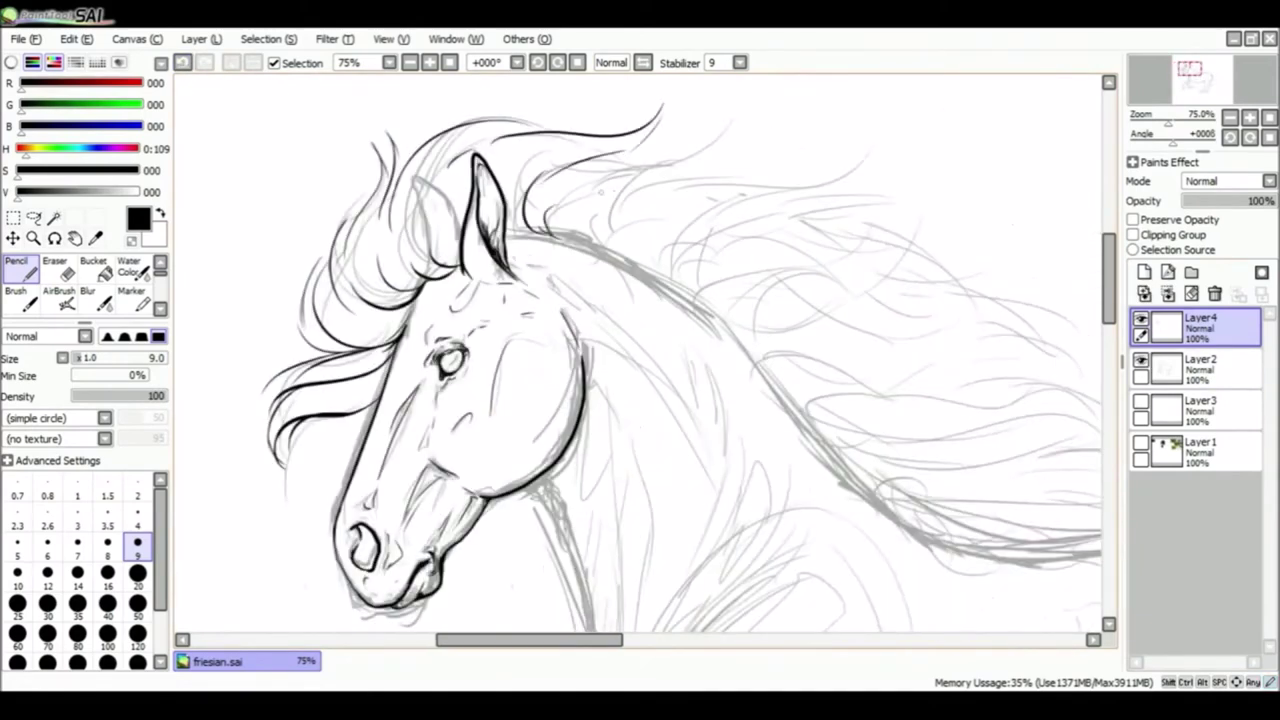
Try erasing overlapping forelock lines with the size 20 Eraser and undo the erasures
{"action": "key", "text": "e"}
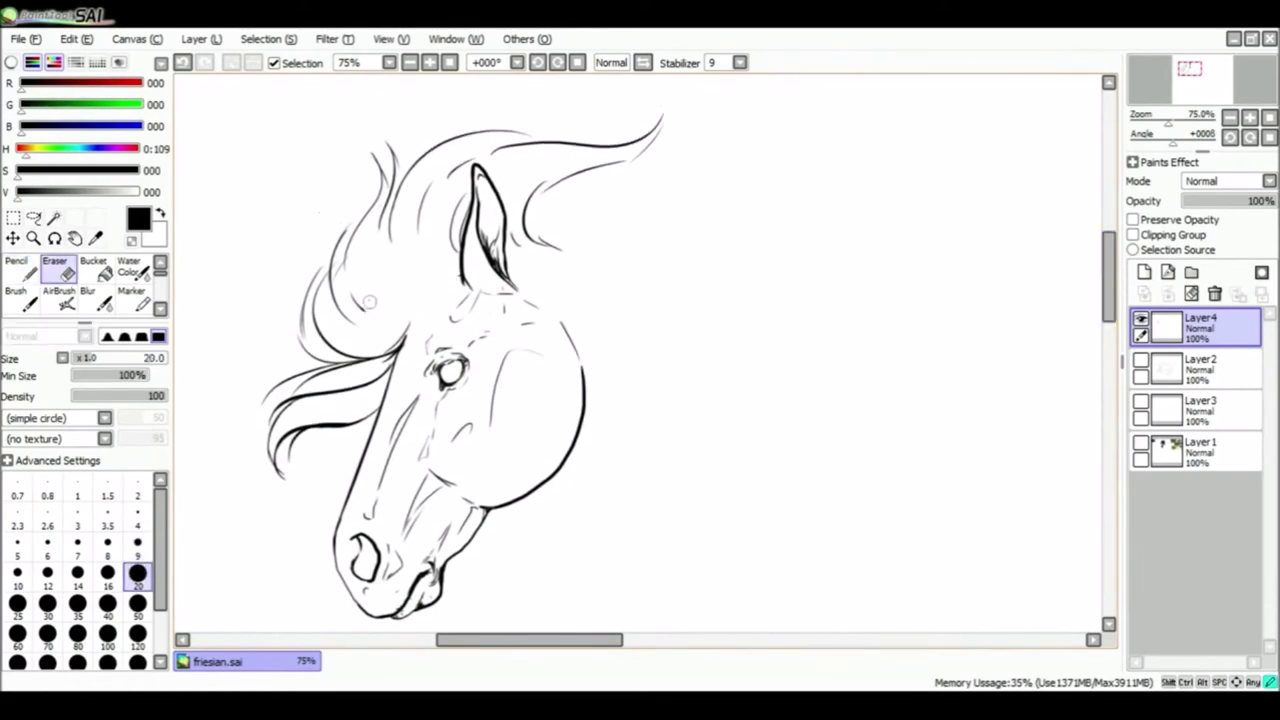
{"action": "left_click", "coordinate": [184, 64]}
{"action": "left_click", "coordinate": [184, 64]}
{"action": "left_click", "coordinate": [184, 64]}
{"action": "key", "text": "n"}
{"action": "left_click", "coordinate": [1141, 359]}
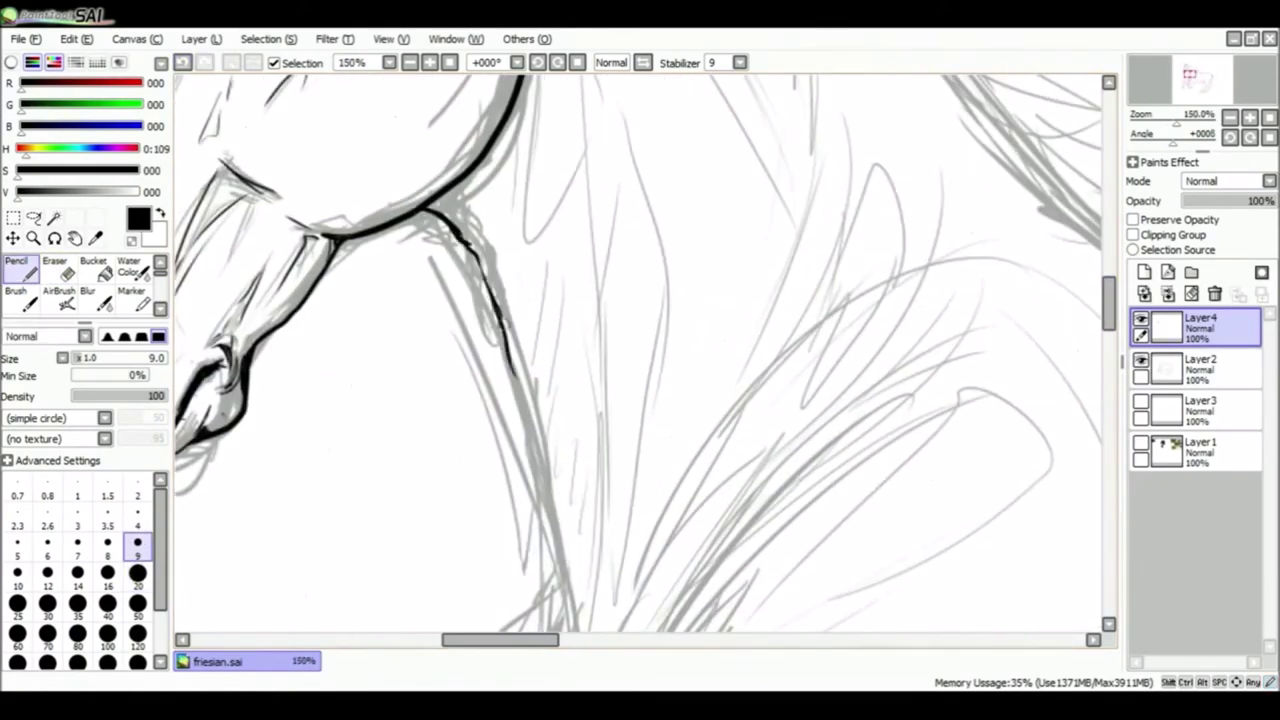
Ink the throat line, the chest front and the top edge of the leading foreleg
{"action": "scroll", "coordinate": [558, 310], "scroll_direction": "down", "scroll_amount": 5}
{"action": "scroll", "coordinate": [640, 355], "scroll_direction": "up", "scroll_amount": 2}
{"action": "scroll", "coordinate": [640, 355], "scroll_direction": "down", "scroll_amount": 5}
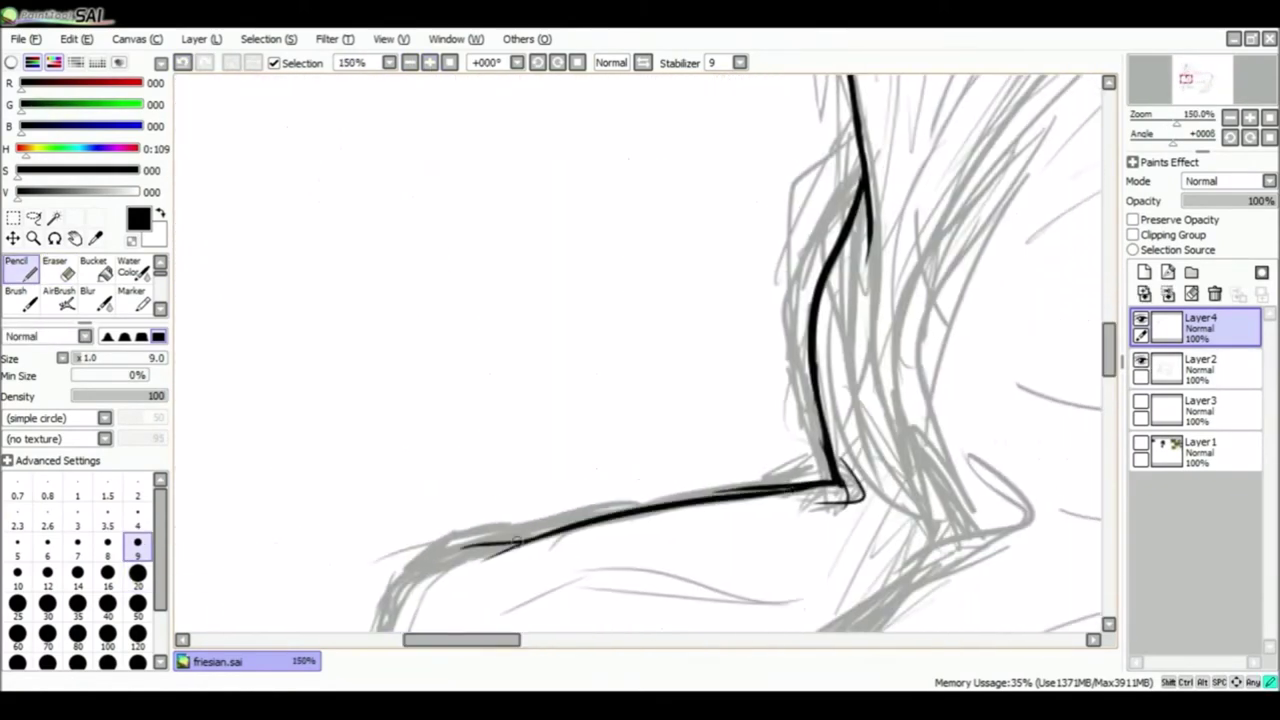
{"action": "scroll", "coordinate": [640, 355], "scroll_direction": "down", "scroll_amount": 1}
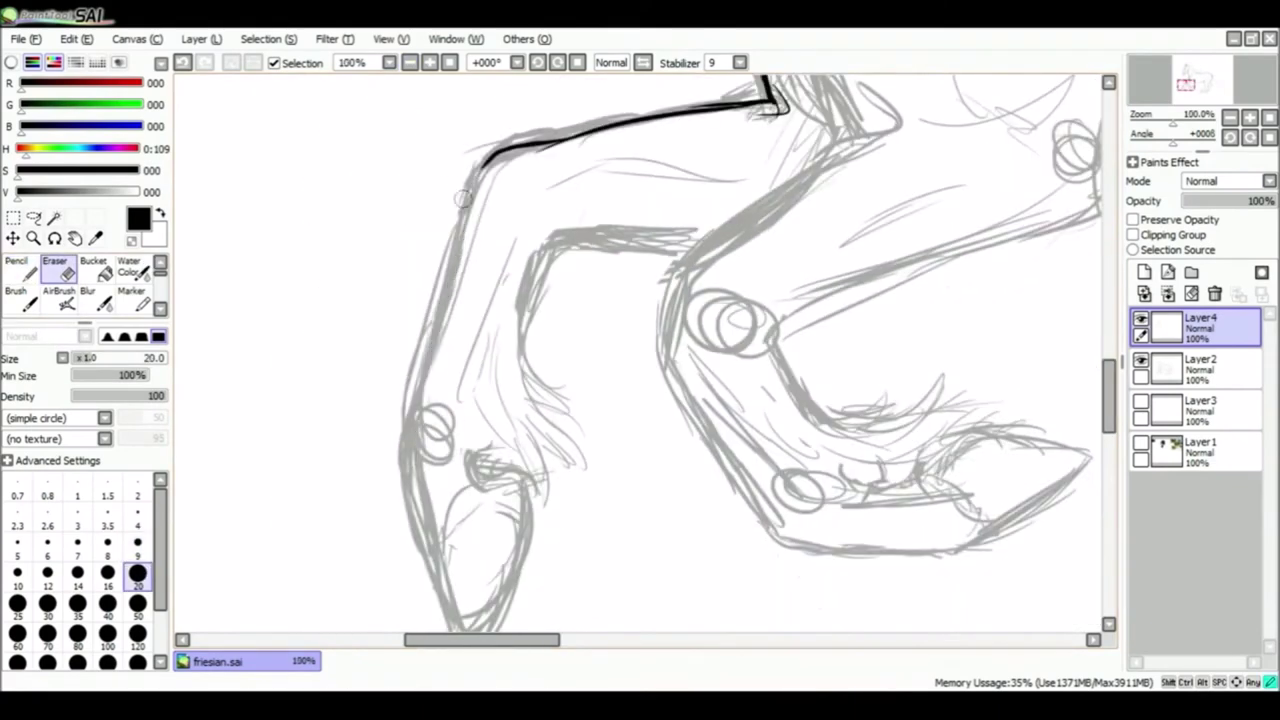
Ink the leading foreleg's front edge from the knee down and outline its hoof
{"action": "scroll", "coordinate": [640, 355], "scroll_direction": "up", "scroll_amount": 3}
{"action": "left_click_drag", "start_coordinate": [765, 269], "coordinate": [506, 316]}
{"action": "left_click_drag", "start_coordinate": [440, 485], "coordinate": [416, 586]}
{"action": "scroll", "coordinate": [640, 355], "scroll_direction": "down", "scroll_amount": 3}
{"action": "left_click_drag", "start_coordinate": [416, 340], "coordinate": [437, 478]}
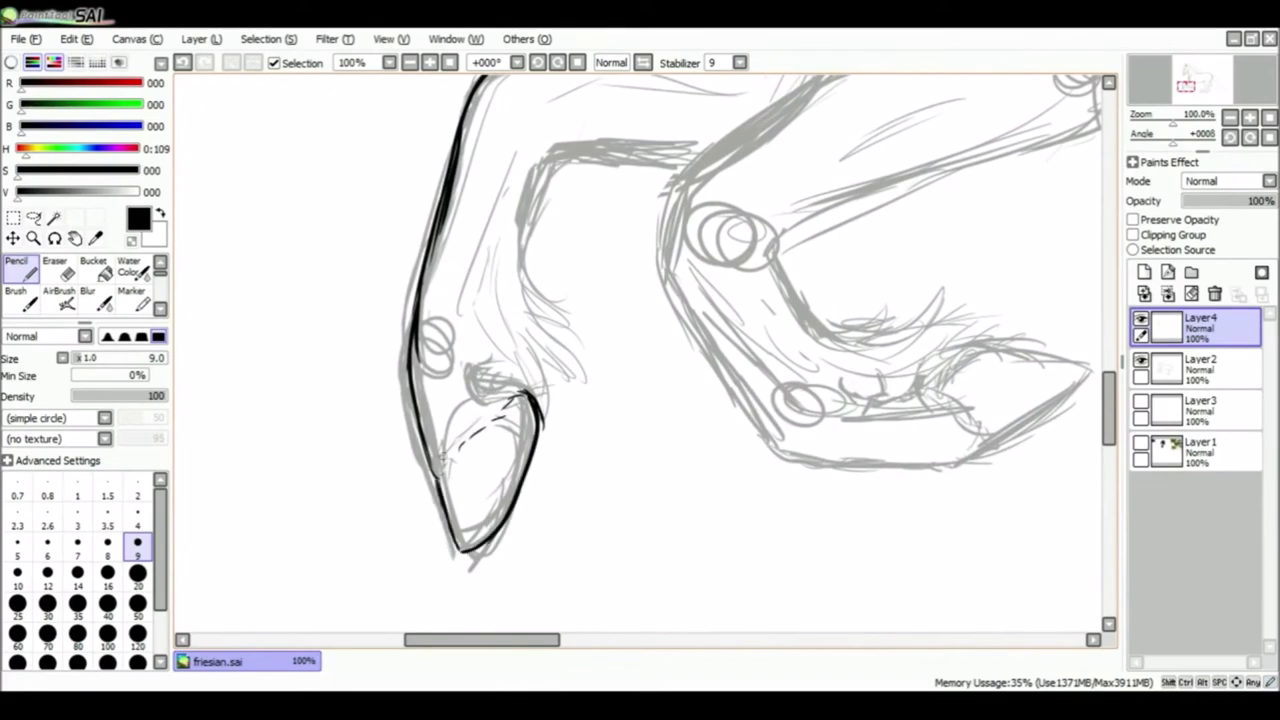
Ink the chest muscle lines and toggle the Layer2 sketch to check the line art
{"action": "scroll", "coordinate": [640, 355], "scroll_direction": "up", "scroll_amount": 5}
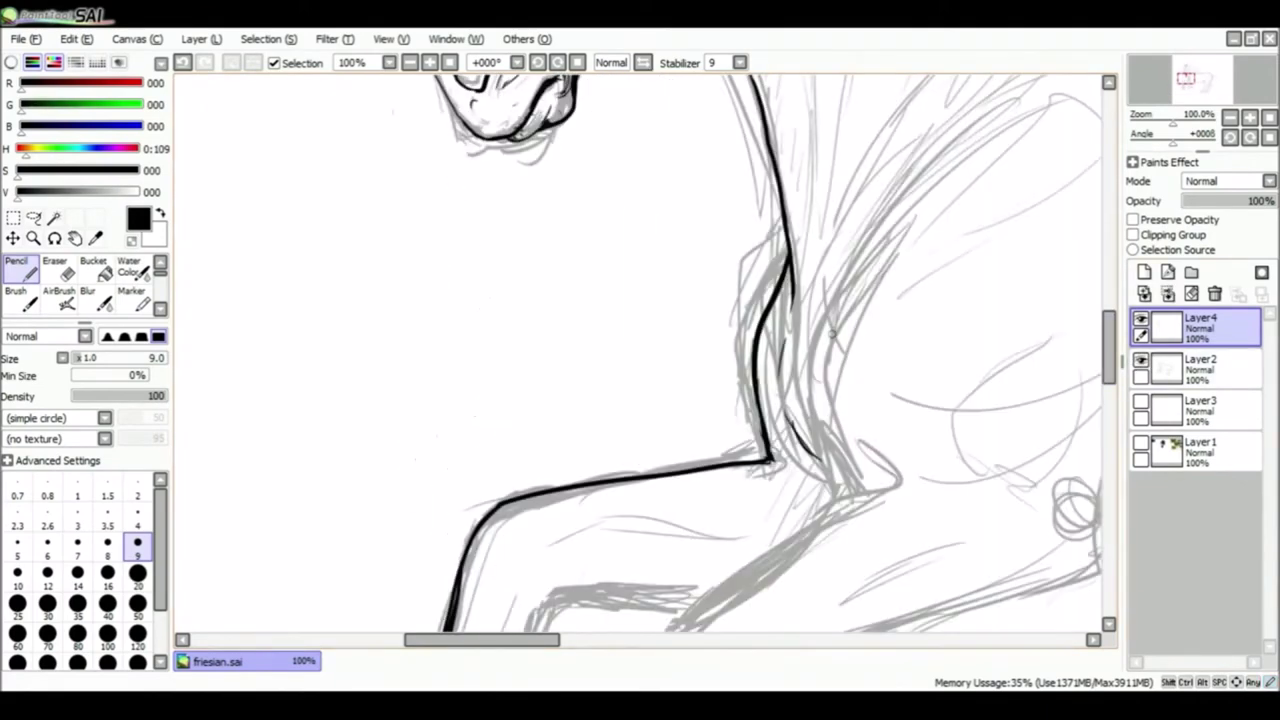
{"action": "scroll", "coordinate": [640, 355], "scroll_direction": "up", "scroll_amount": 5}
{"action": "scroll", "coordinate": [700, 350], "scroll_direction": "down", "scroll_amount": 3}
{"action": "left_click", "coordinate": [1141, 362]}
{"action": "left_click", "coordinate": [1141, 362]}
{"action": "scroll", "coordinate": [640, 355], "scroll_direction": "down", "scroll_amount": 5}
Ink the outer edge of the folded foreleg through the knee and outline its hoof, using the mirrored view
{"action": "left_click_drag", "start_coordinate": [388, 384], "coordinate": [536, 290]}
{"action": "key", "text": "ctrl+z"}
{"action": "scroll", "coordinate": [1090, 610], "scroll_direction": "down", "scroll_amount": 4}
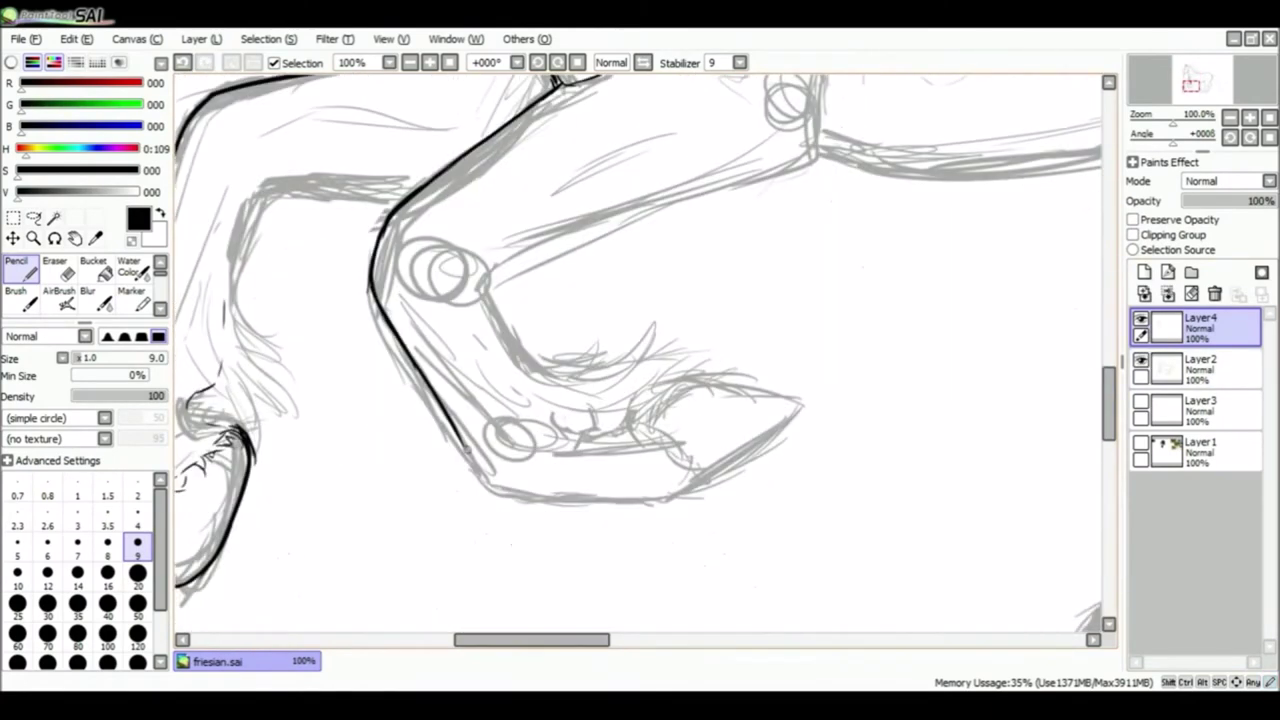
{"action": "key", "text": "h"}
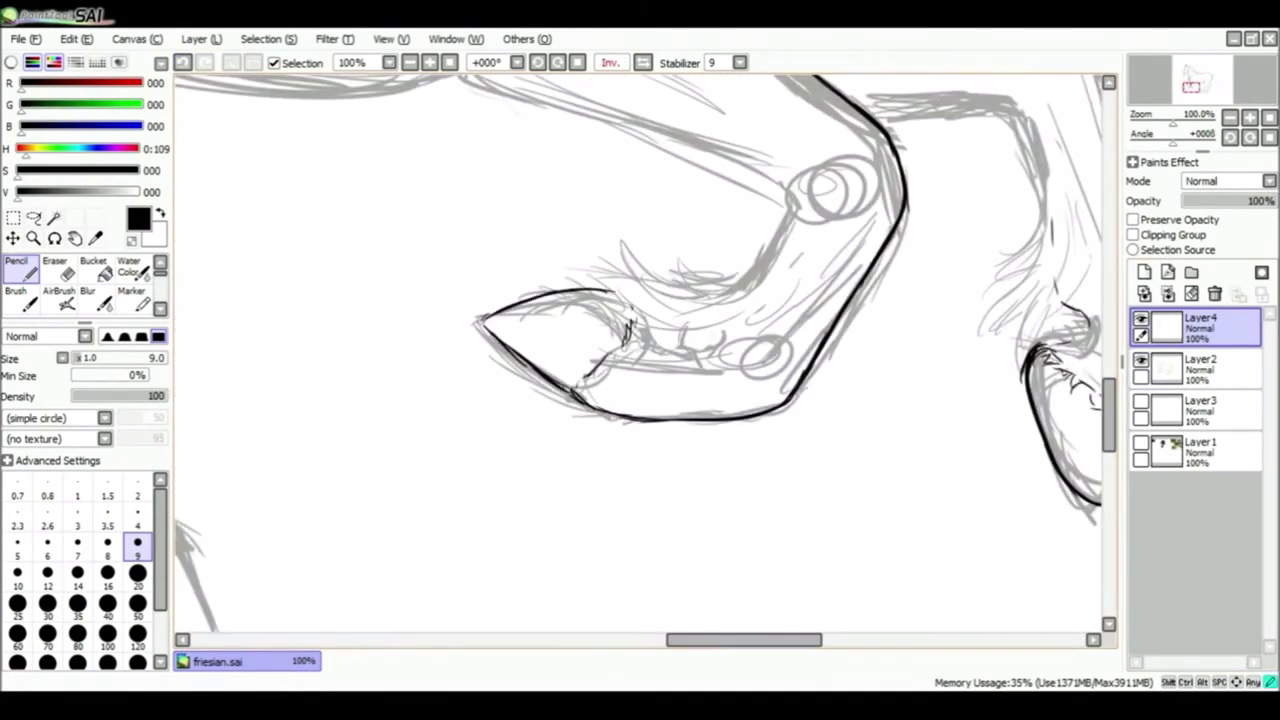
{"action": "key", "text": "h"}
Ink the folded foreleg's inner edge from the elbow to the fetlock and add feathering hair
{"action": "scroll", "coordinate": [640, 350], "scroll_direction": "up", "scroll_amount": 3}
{"action": "left_click_drag", "start_coordinate": [808, 285], "coordinate": [496, 390]}
{"action": "key", "text": "ctrl+z"}
{"action": "left_click_drag", "start_coordinate": [634, 332], "coordinate": [484, 405]}
{"action": "left_click_drag", "start_coordinate": [584, 460], "coordinate": [655, 428]}
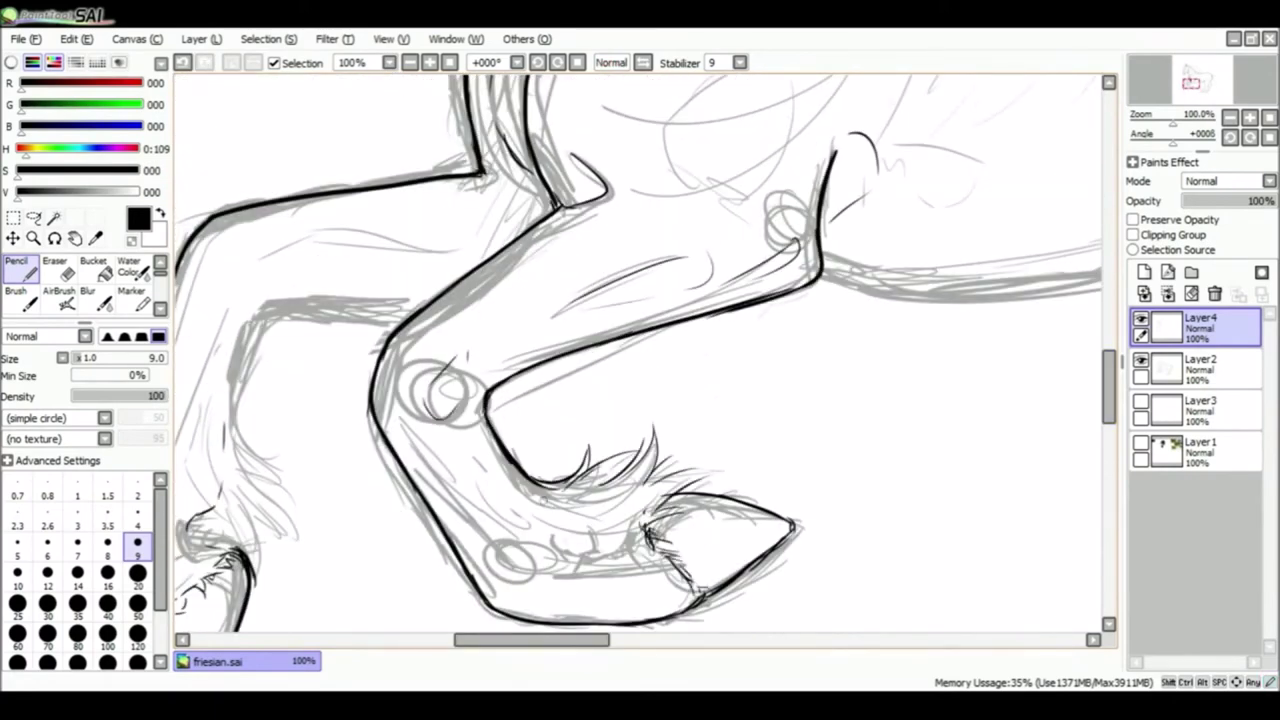
Hide the Layer2 sketch and add a contour stroke inside the folded foreleg's hoof
{"action": "scroll", "coordinate": [467, 442], "scroll_direction": "down", "scroll_amount": 2}
{"action": "left_click", "coordinate": [1141, 359]}
{"action": "left_click_drag", "start_coordinate": [745, 394], "coordinate": [700, 440]}
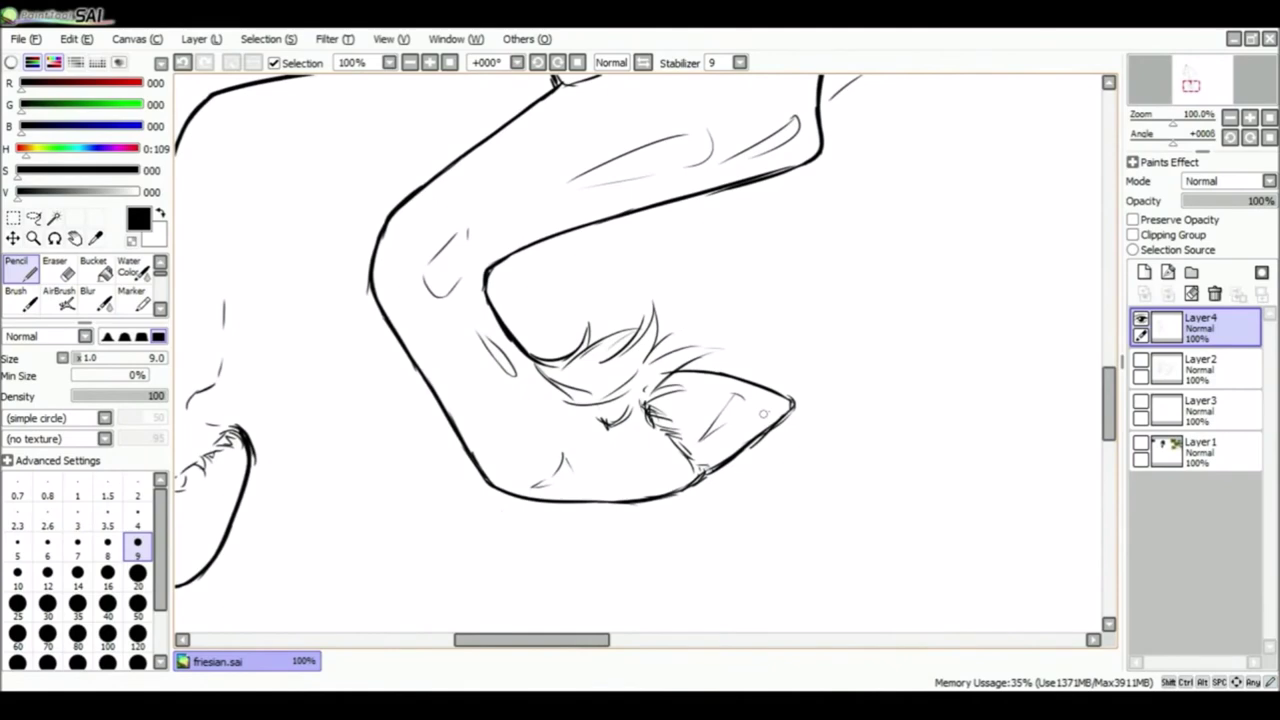
Ink the forward foreleg's inner edge, fetlock feathering and contour details, comparing the line art with and without the Layer2 sketch
{"action": "scroll", "coordinate": [640, 350], "scroll_direction": "left", "scroll_amount": 3}
{"action": "left_click", "coordinate": [1141, 359]}
{"action": "left_click_drag", "start_coordinate": [398, 195], "coordinate": [432, 340]}
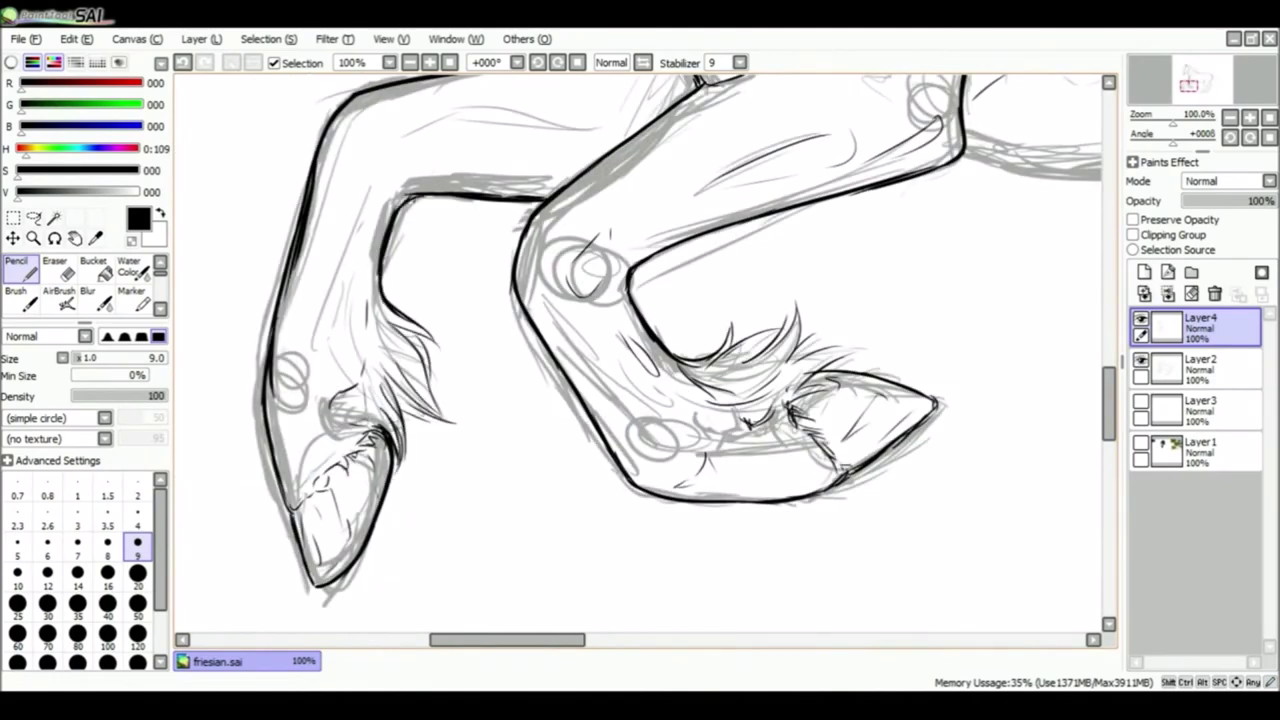
{"action": "left_click", "coordinate": [1141, 359]}
{"action": "left_click", "coordinate": [1141, 359]}
{"action": "scroll", "coordinate": [494, 217], "scroll_direction": "up", "scroll_amount": 1}
{"action": "left_click", "coordinate": [1141, 359]}
{"action": "scroll", "coordinate": [640, 350], "scroll_direction": "up", "scroll_amount": 1}
{"action": "left_click", "coordinate": [56, 268]}
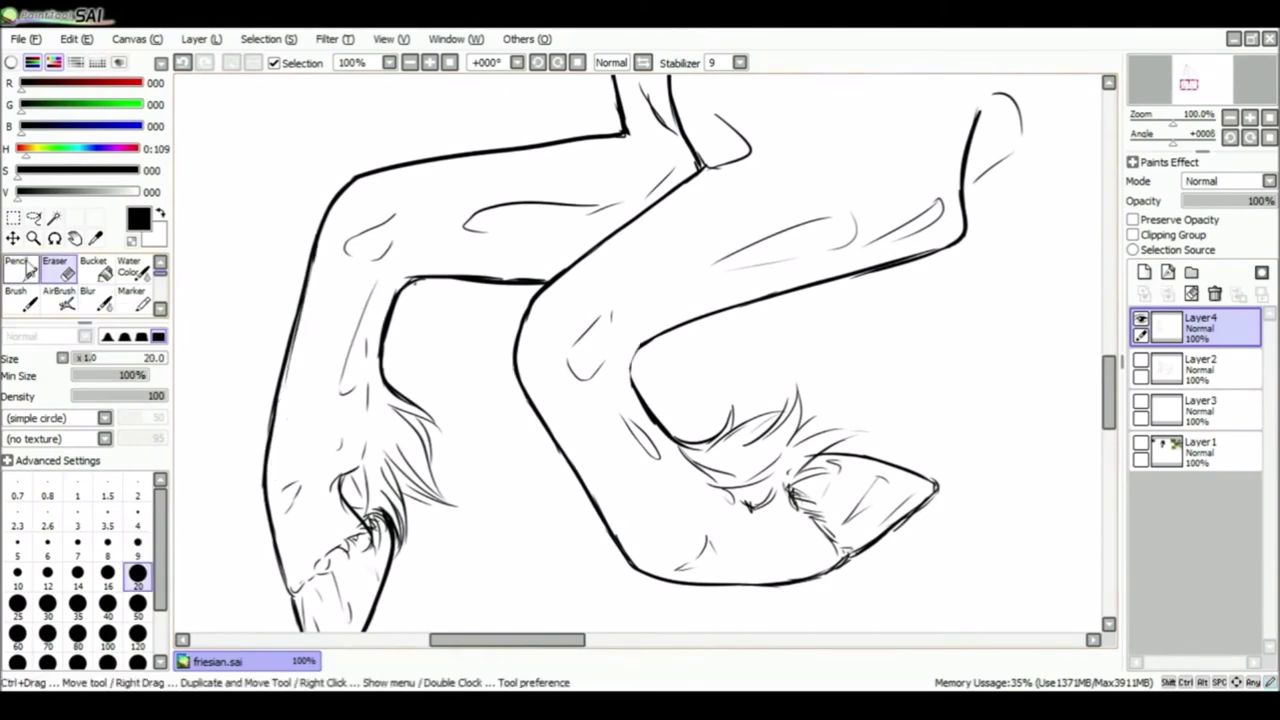
Lasso the lower part of the folded foreleg with its hoof and rotate it slightly upward
{"action": "scroll", "coordinate": [521, 421], "scroll_direction": "down", "scroll_amount": 3}
{"action": "scroll", "coordinate": [521, 421], "scroll_direction": "up", "scroll_amount": 2}
{"action": "left_click", "coordinate": [33, 217]}
{"action": "left_click_drag", "start_coordinate": [668, 368], "coordinate": [662, 398]}
{"action": "key", "text": "ctrl+d"}
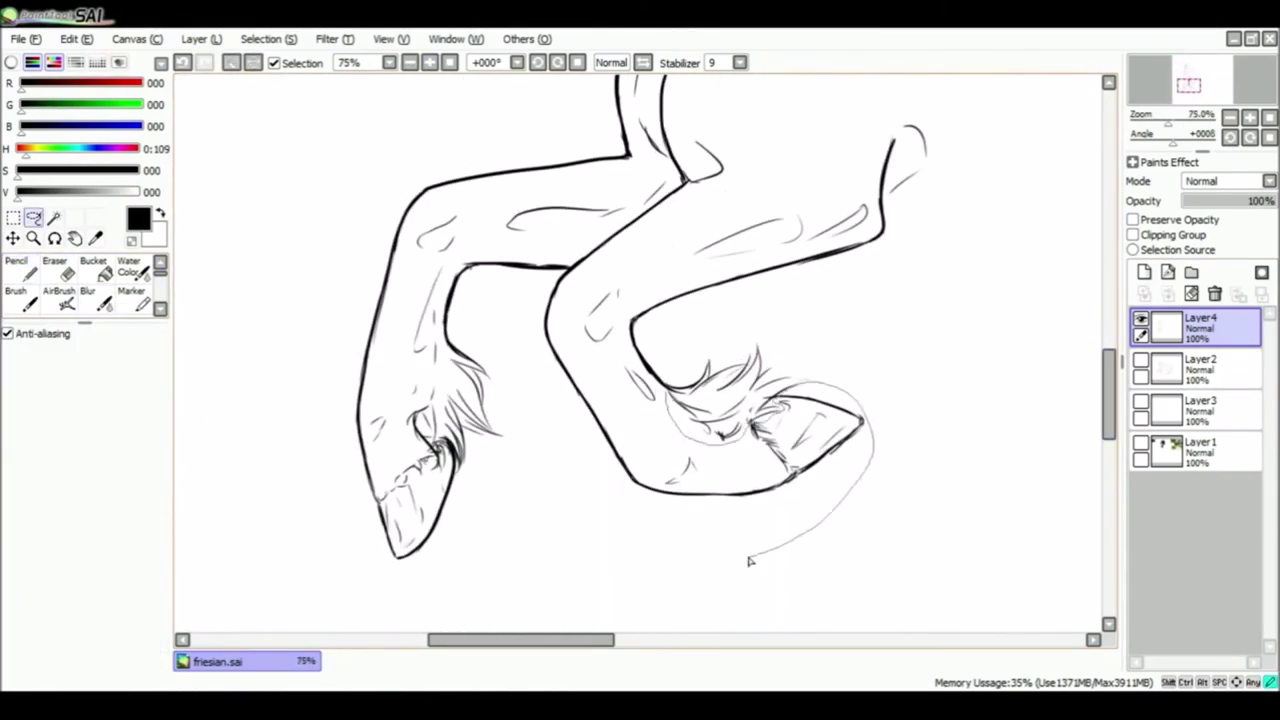
{"action": "left_click_drag", "start_coordinate": [749, 561], "coordinate": [630, 450]}
{"action": "key", "text": "ctrl+t"}
{"action": "mouse_move", "coordinate": [745, 500]}
{"action": "left_mouse_down"}
{"action": "mouse_move", "coordinate": [712, 491]}
{"action": "mouse_move", "coordinate": [758, 506]}
{"action": "left_mouse_up"}
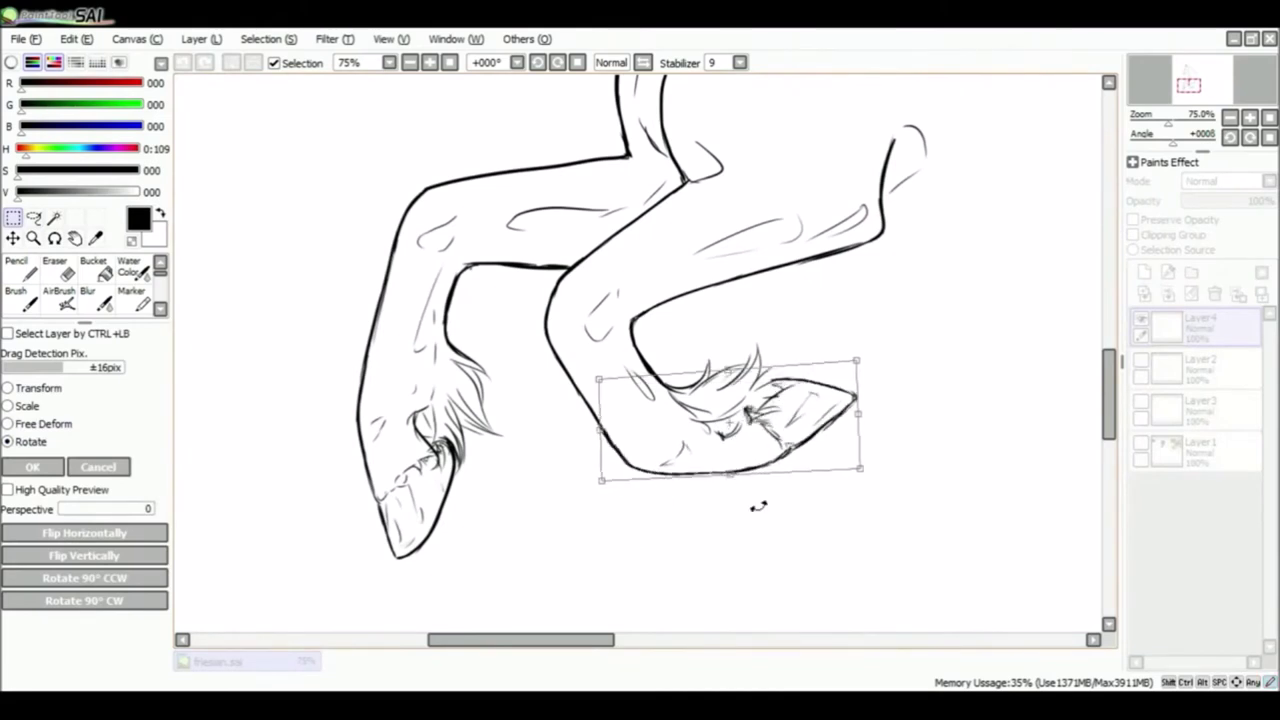
{"action": "key", "text": "Return"}
Reshape the selected lower folded foreleg with Free Deform and fine-tune it with another transform
{"action": "key", "text": "ctrl+t"}
{"action": "left_click_drag", "start_coordinate": [863, 497], "coordinate": [737, 520]}
{"action": "left_click_drag", "start_coordinate": [606, 337], "coordinate": [600, 343]}
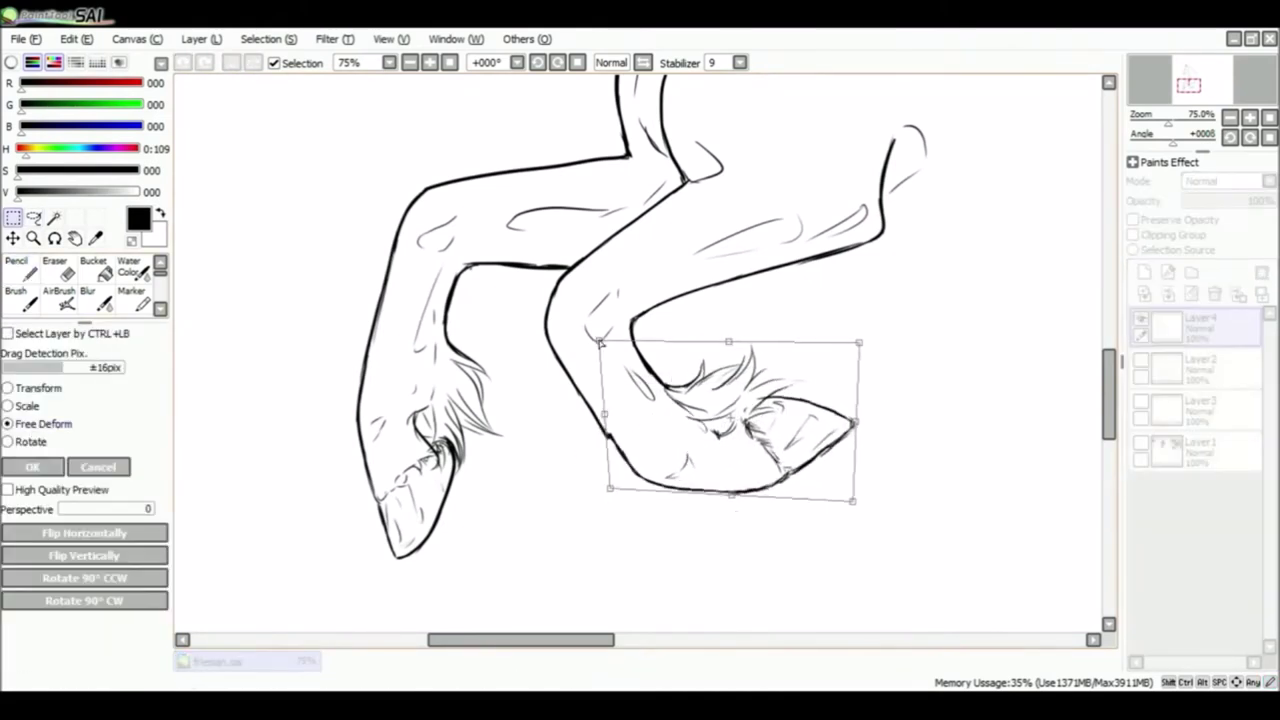
{"action": "left_click_drag", "start_coordinate": [731, 495], "coordinate": [731, 482]}
{"action": "key", "text": "Return"}
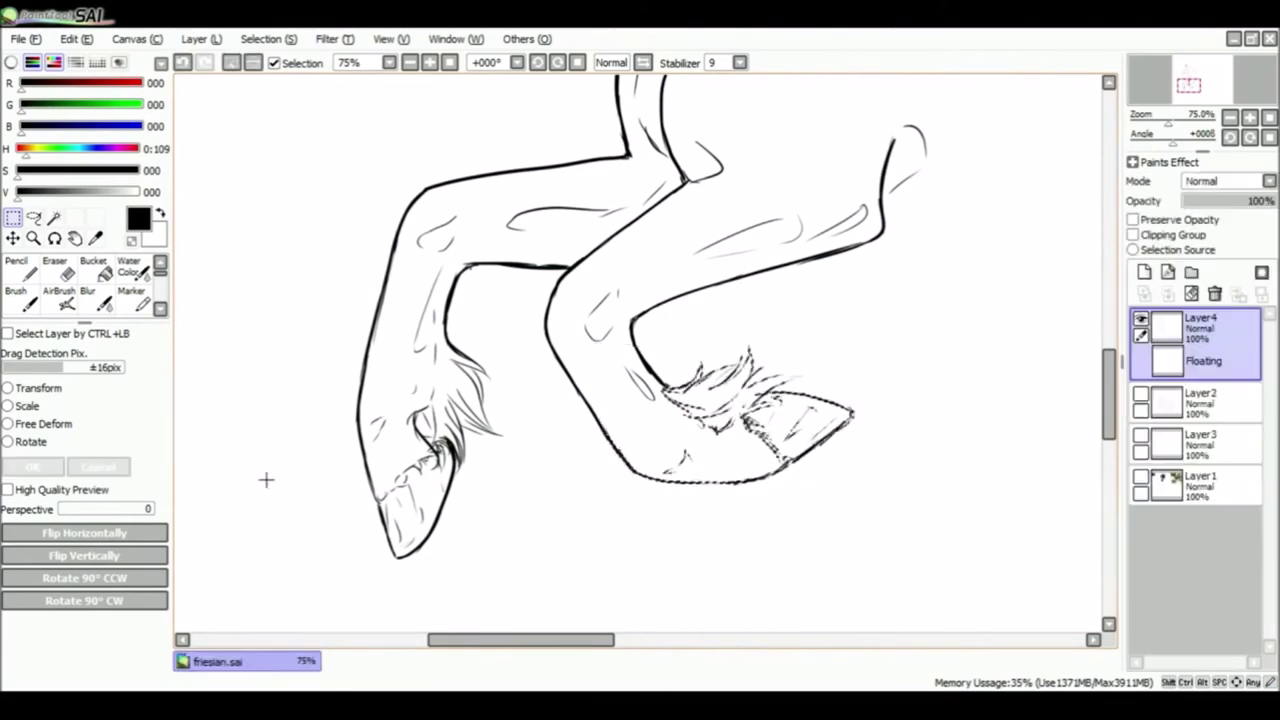
{"action": "left_click", "coordinate": [16, 270]}
{"action": "key", "text": "minus"}
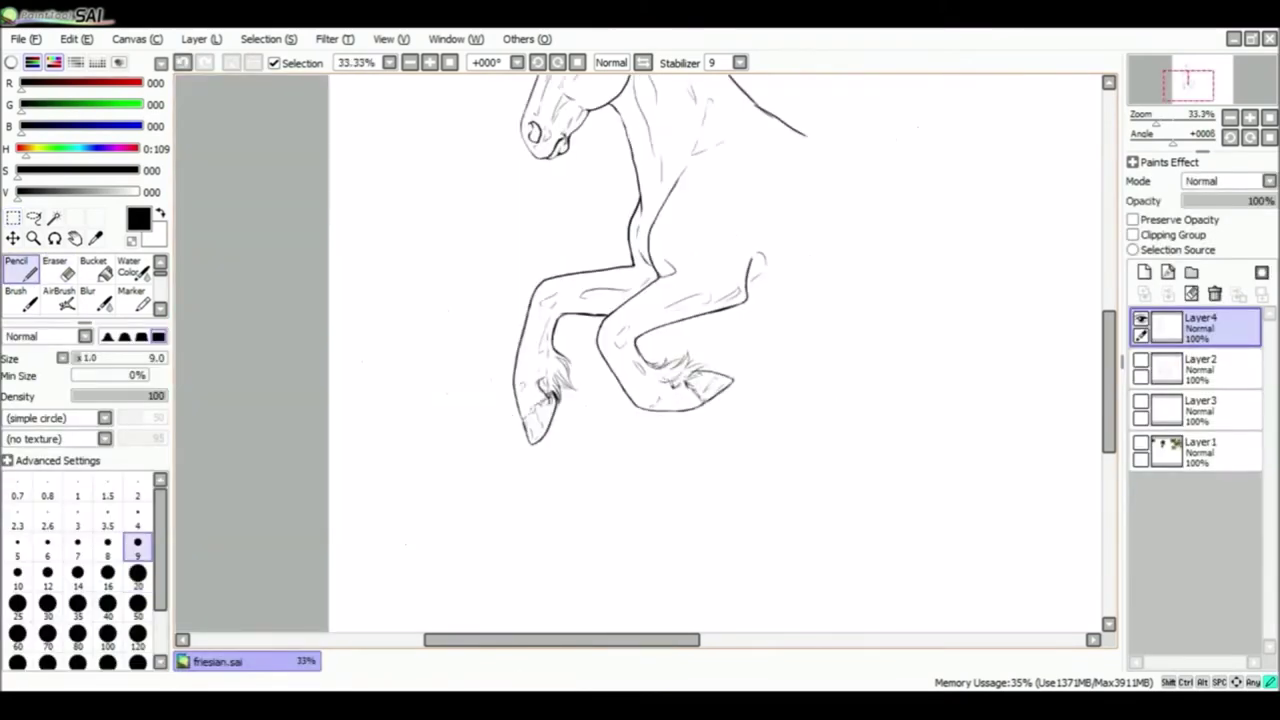
{"action": "key", "text": "plus"}
{"action": "key", "text": "ctrl+t"}
{"action": "left_click_drag", "start_coordinate": [585, 385], "coordinate": [572, 400]}
{"action": "key", "text": "Return"}
Ink the belly line from the elbow to the flank and the front of the stifle, then check it without Layer2
{"action": "key", "text": "plus"}
{"action": "left_click_drag", "start_coordinate": [560, 641], "coordinate": [394, 644]}
{"action": "key", "text": "minus"}
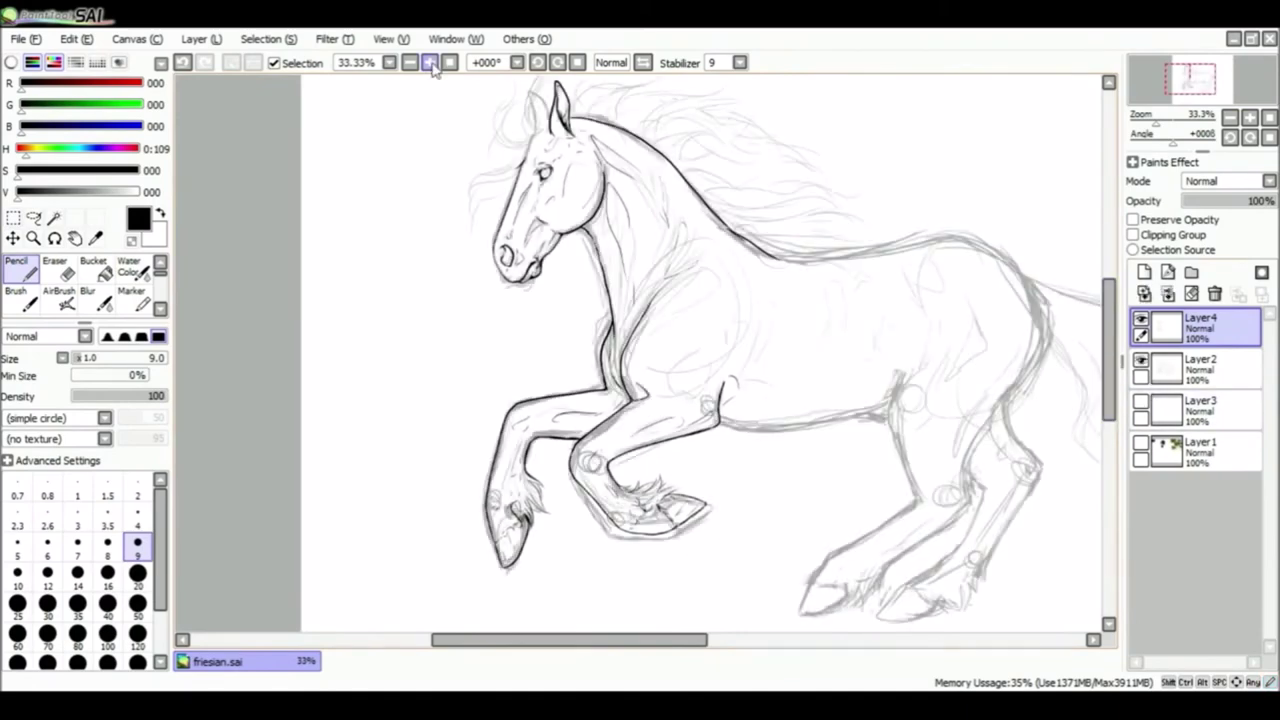
{"action": "left_click", "coordinate": [430, 62]}
{"action": "left_click_drag", "start_coordinate": [680, 530], "coordinate": [696, 415]}
{"action": "left_click_drag", "start_coordinate": [557, 488], "coordinate": [890, 442]}
{"action": "left_click", "coordinate": [1141, 359]}
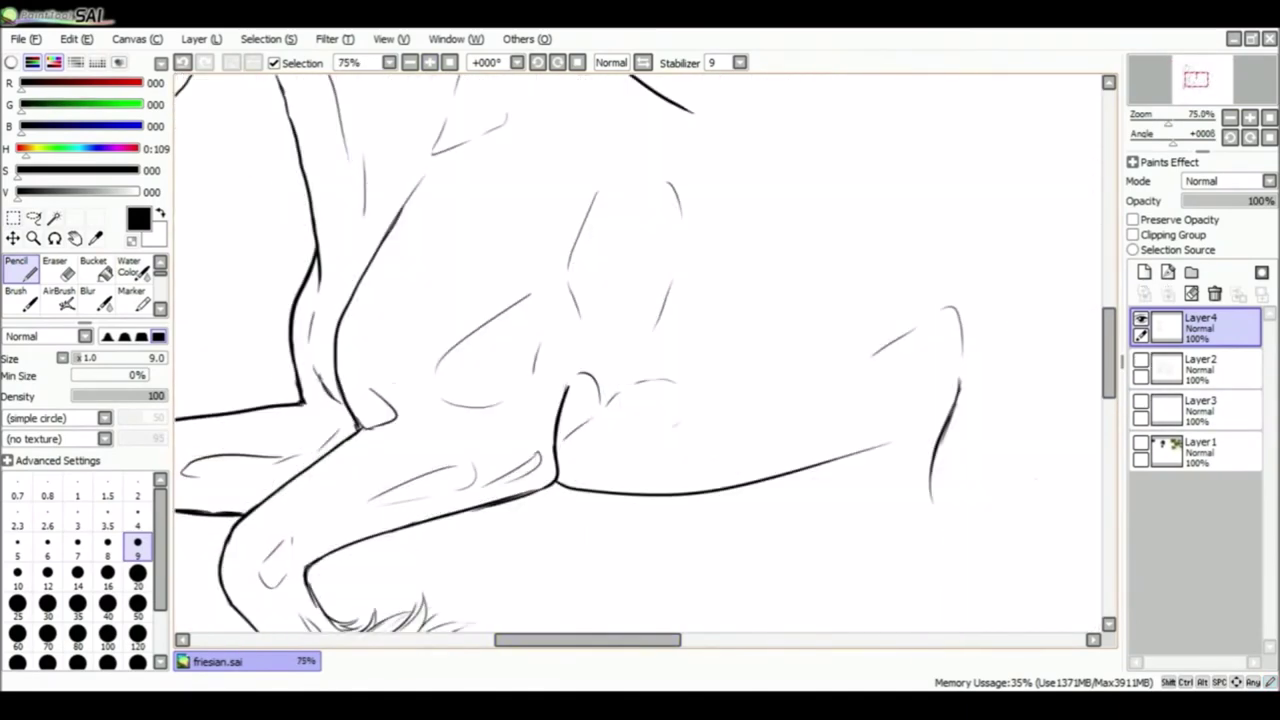
{"action": "left_click_drag", "start_coordinate": [640, 400], "coordinate": [500, 300]}
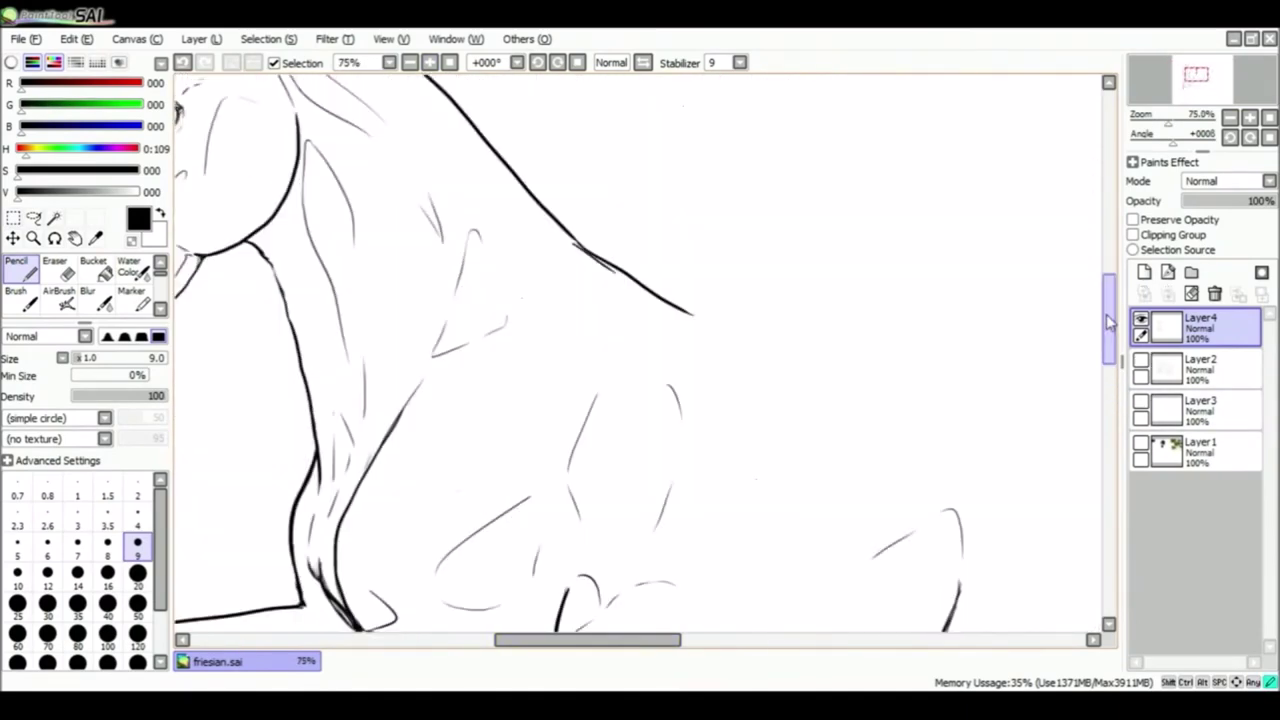
{"action": "key", "text": "plus"}
{"action": "left_click", "coordinate": [1141, 359]}
{"action": "left_click", "coordinate": [1141, 359]}
{"action": "key", "text": "minus"}
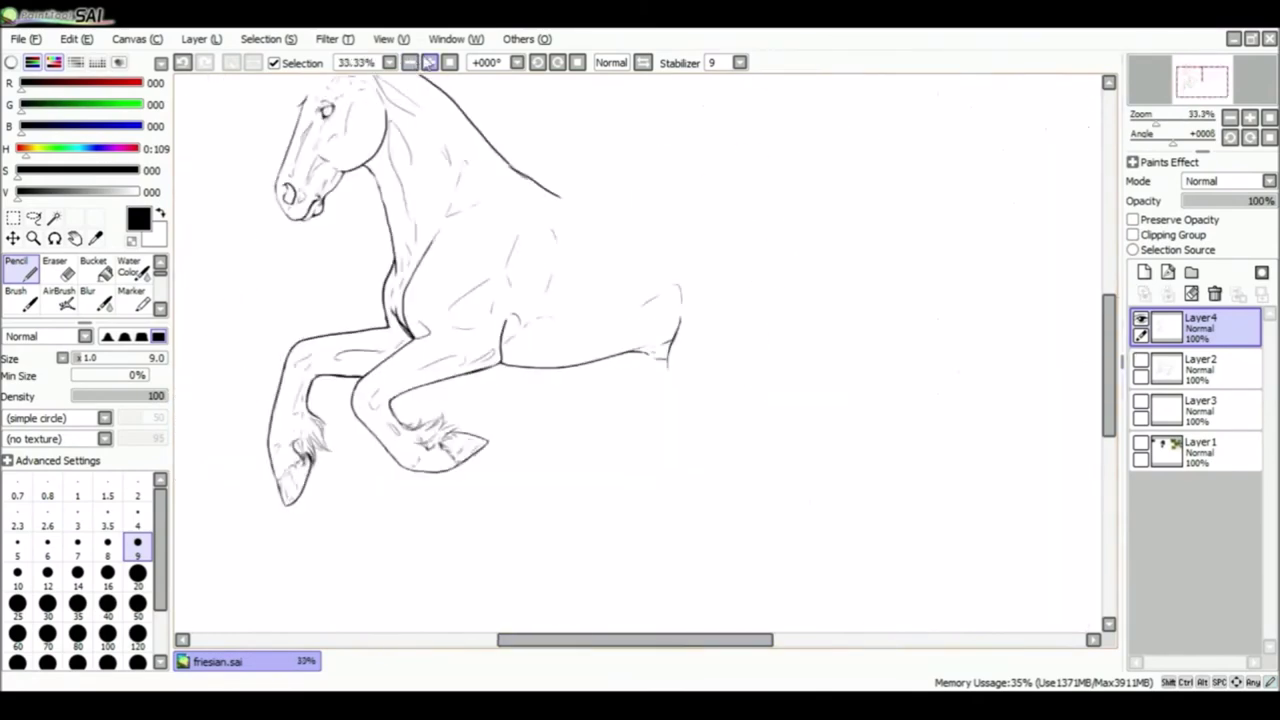
Extend the neck line to the withers and add short contour marks on the barrel, then show the Layer2 sketch
{"action": "key", "text": "plus"}
{"action": "left_click_drag", "start_coordinate": [716, 392], "coordinate": [814, 378]}
{"action": "left_click_drag", "start_coordinate": [592, 344], "coordinate": [708, 314]}
{"action": "left_click_drag", "start_coordinate": [812, 320], "coordinate": [848, 268]}
{"action": "key", "text": "minus"}
{"action": "left_click", "coordinate": [1141, 359]}
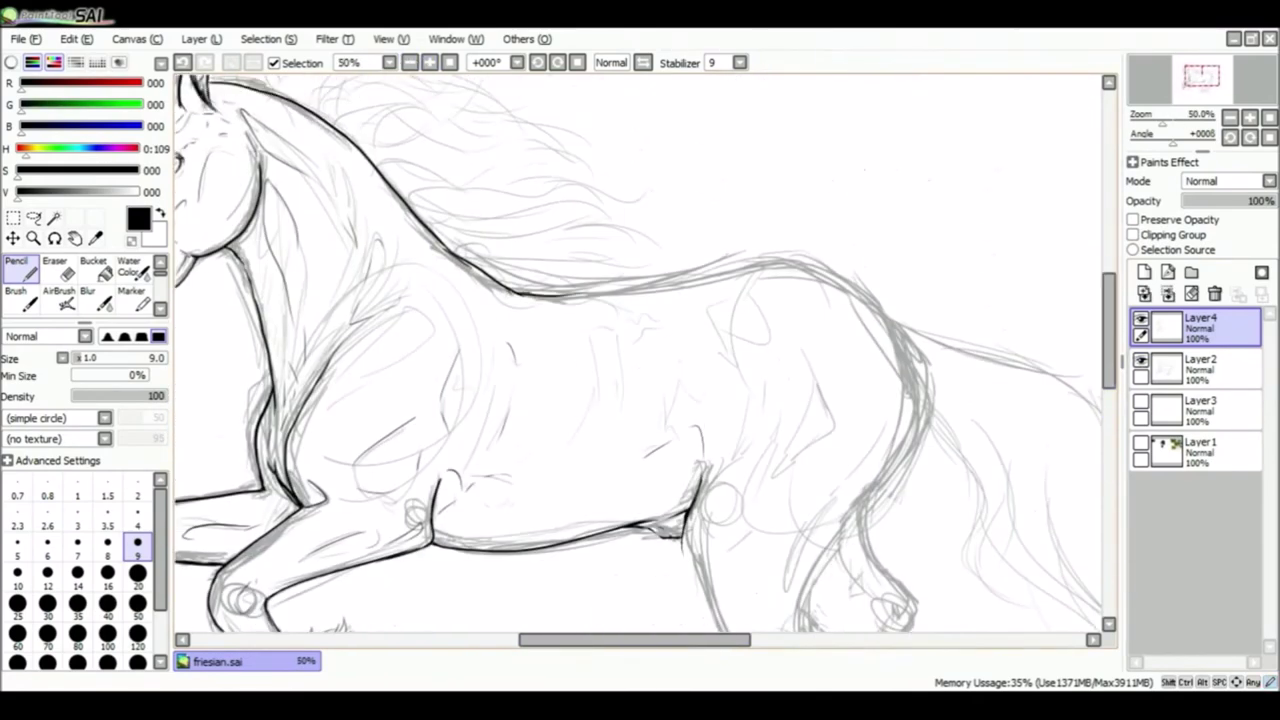
Ink the topline from the withers along the back and over the croup to the buttock
{"action": "key", "text": "plus"}
{"action": "left_click_drag", "start_coordinate": [456, 370], "coordinate": [904, 310]}
{"action": "left_click_drag", "start_coordinate": [640, 300], "coordinate": [640, 500]}
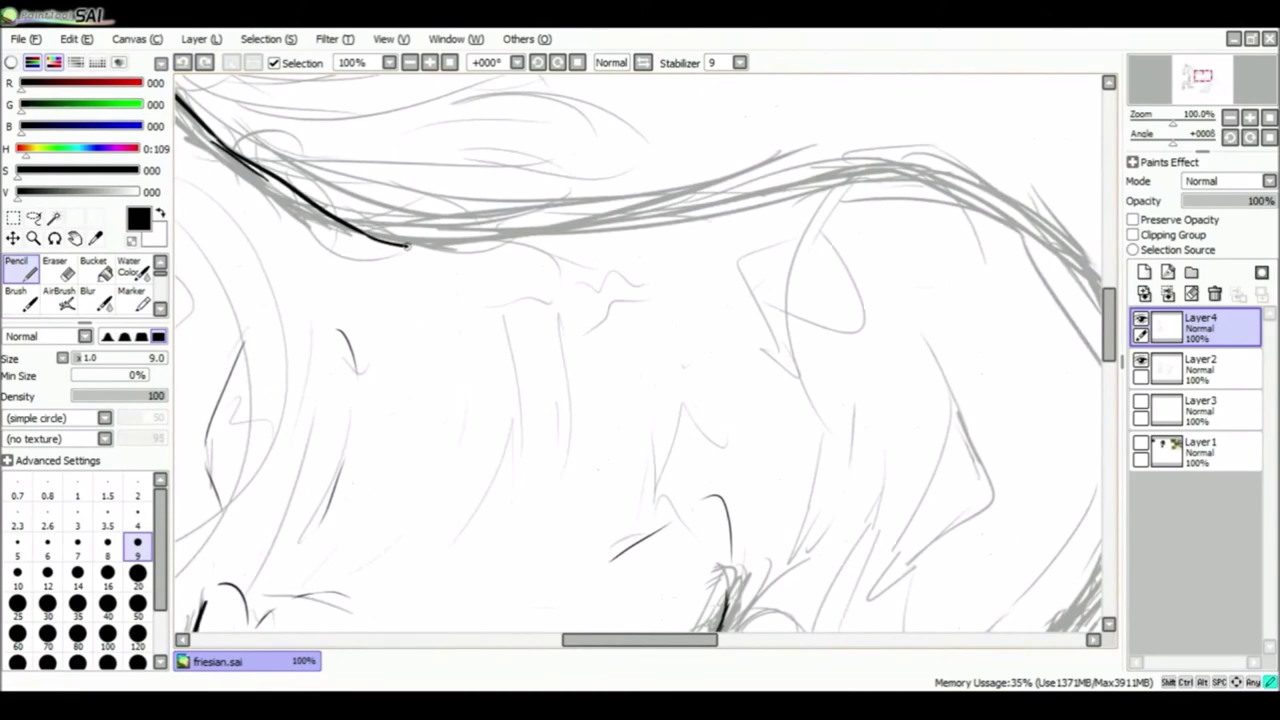
{"action": "left_click_drag", "start_coordinate": [286, 200], "coordinate": [1086, 429]}
{"action": "left_click_drag", "start_coordinate": [800, 400], "coordinate": [500, 350]}
{"action": "key", "text": "e"}
{"action": "key", "text": "n"}
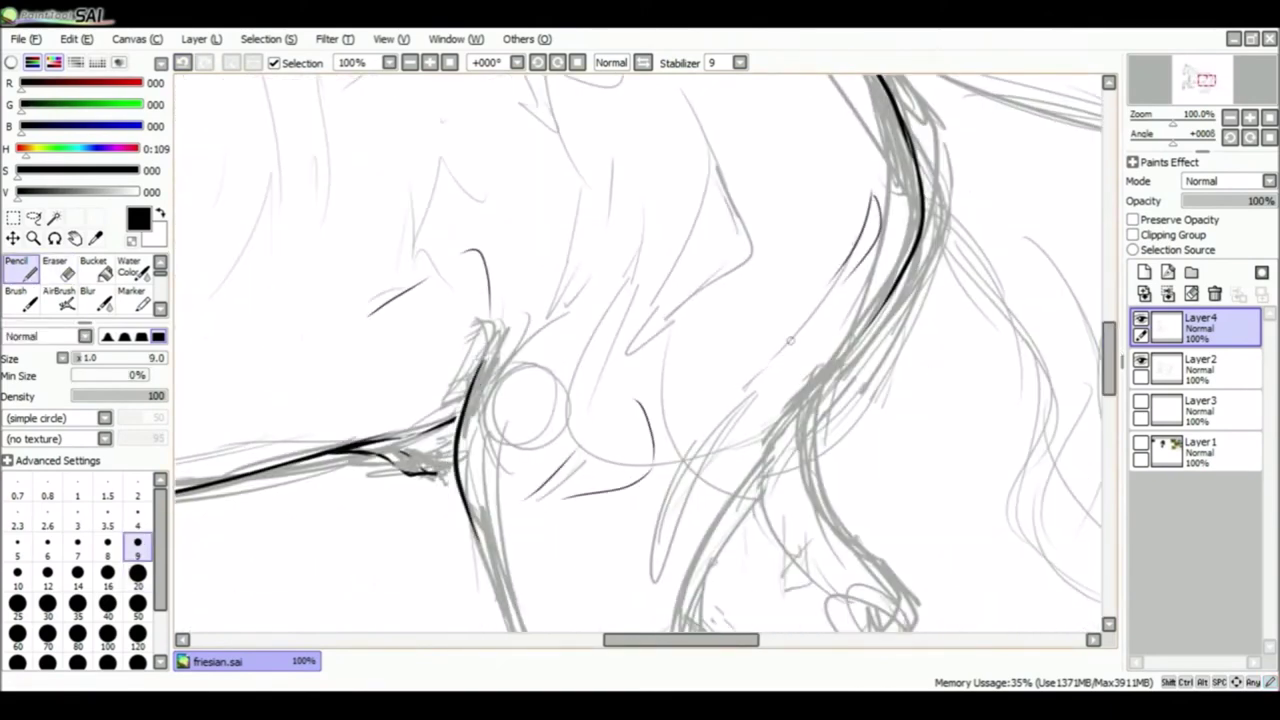
Ink the back edge of the near hind leg from buttock to gaskin with thigh muscle contours, then hide Layer2
{"action": "left_click_drag", "start_coordinate": [880, 192], "coordinate": [845, 282]}
{"action": "left_click_drag", "start_coordinate": [640, 300], "coordinate": [640, 448]}
{"action": "key", "text": "minus"}
{"action": "key", "text": "plus"}
{"action": "key", "text": "plus"}
{"action": "key", "text": "plus"}
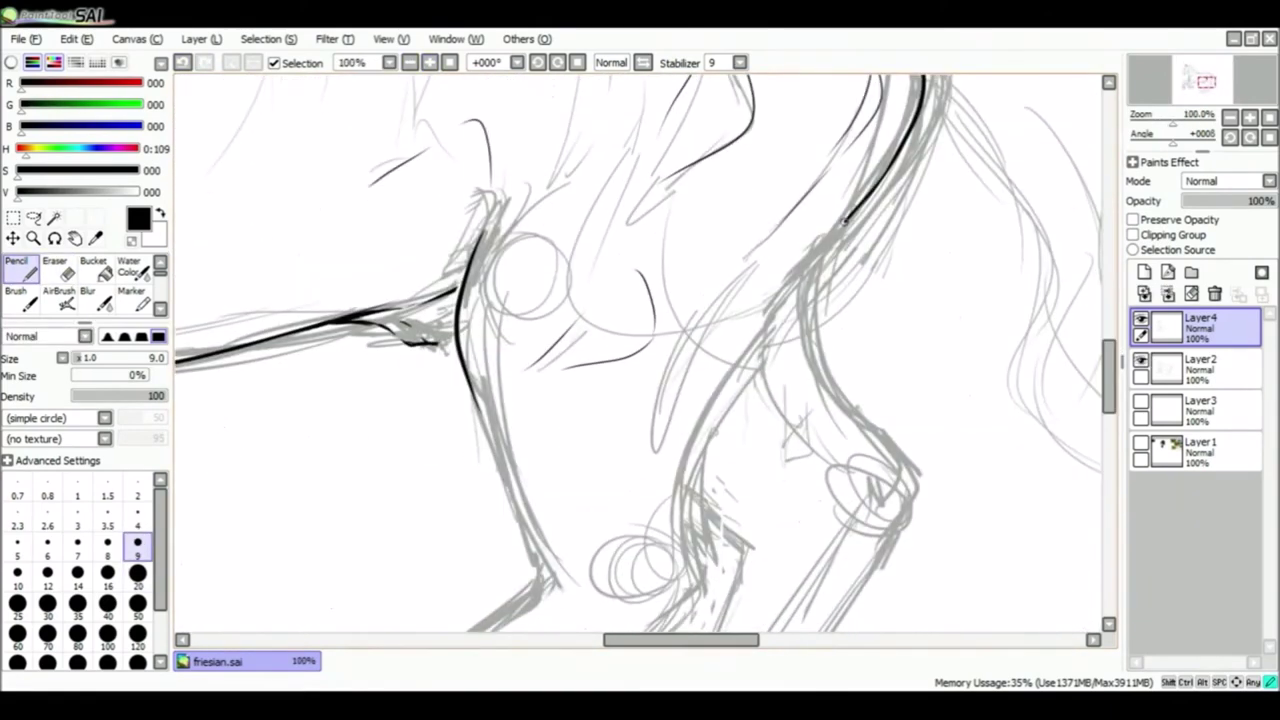
{"action": "left_click_drag", "start_coordinate": [640, 300], "coordinate": [560, 250]}
{"action": "left_click_drag", "start_coordinate": [910, 80], "coordinate": [728, 530]}
{"action": "left_click", "coordinate": [1141, 359]}
{"action": "left_click_drag", "start_coordinate": [735, 345], "coordinate": [728, 440]}
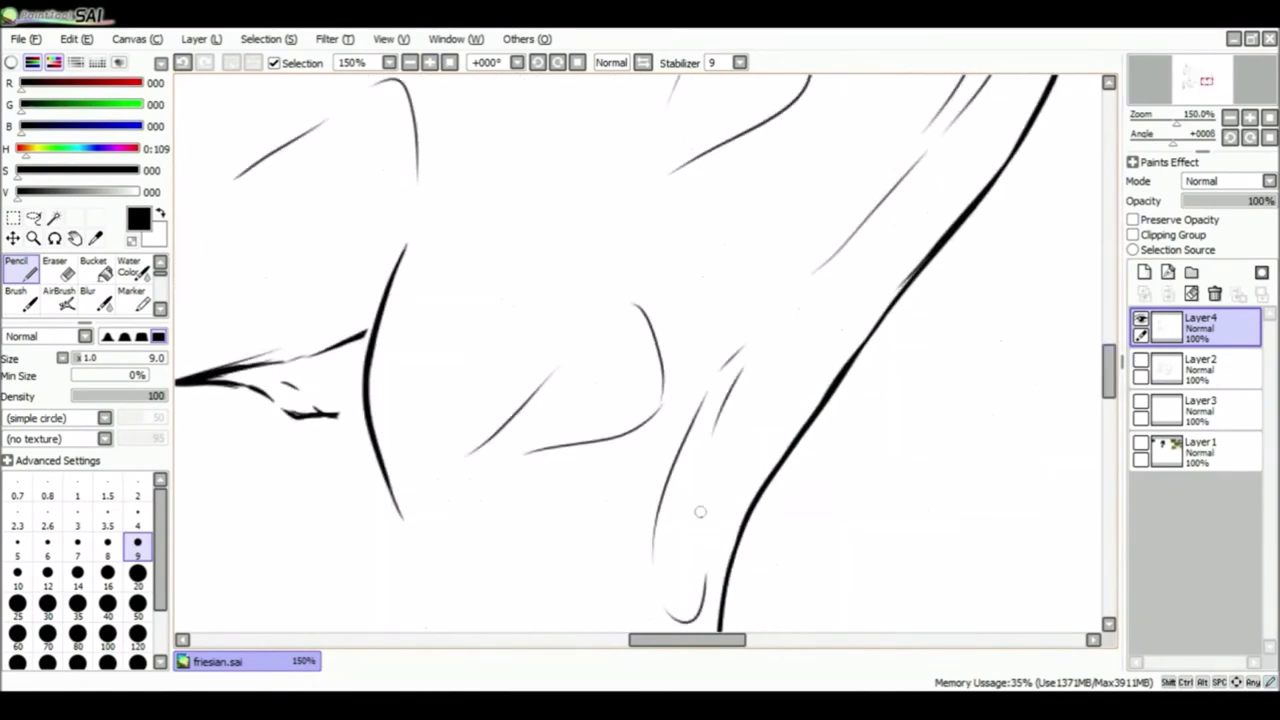
Show the Layer2 sketch and ink both edges of the near hind leg through the hock and cannon
{"action": "left_click", "coordinate": [1141, 359]}
{"action": "left_click_drag", "start_coordinate": [640, 440], "coordinate": [640, 300]}
{"action": "mouse_move", "coordinate": [372, 85]}
{"action": "left_mouse_down"}
{"action": "mouse_move", "coordinate": [488, 405]}
{"action": "mouse_move", "coordinate": [698, 391]}
{"action": "mouse_move", "coordinate": [698, 165]}
{"action": "left_mouse_up"}
{"action": "left_click_drag", "start_coordinate": [905, 205], "coordinate": [620, 430]}
{"action": "left_click_drag", "start_coordinate": [680, 190], "coordinate": [560, 270]}
Outline the near hind hoof and ink its coronet hairline and surface contours
{"action": "mouse_move", "coordinate": [560, 380]}
{"action": "left_mouse_down"}
{"action": "mouse_move", "coordinate": [503, 237]}
{"action": "mouse_move", "coordinate": [388, 398]}
{"action": "left_mouse_up"}
{"action": "left_click_drag", "start_coordinate": [395, 400], "coordinate": [540, 462]}
{"action": "left_click_drag", "start_coordinate": [540, 405], "coordinate": [520, 495]}
{"action": "left_click_drag", "start_coordinate": [390, 390], "coordinate": [338, 548]}
{"action": "left_click_drag", "start_coordinate": [338, 548], "coordinate": [534, 482]}
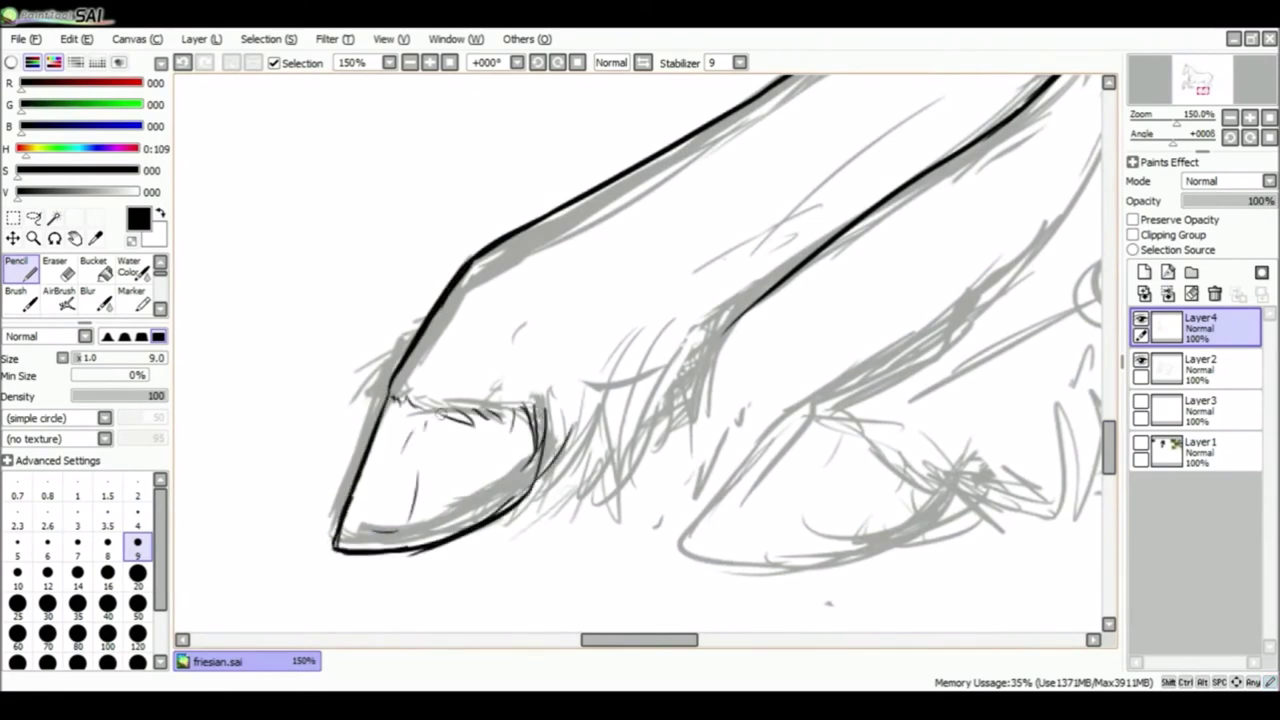
Ink the feathering behind the near hind fetlock and check the body line art with Layer2 hidden
{"action": "left_click_drag", "start_coordinate": [715, 310], "coordinate": [600, 530]}
{"action": "left_click_drag", "start_coordinate": [600, 395], "coordinate": [525, 520]}
{"action": "left_click_drag", "start_coordinate": [640, 300], "coordinate": [600, 560]}
{"action": "left_click", "coordinate": [409, 62]}
{"action": "left_click", "coordinate": [409, 62]}
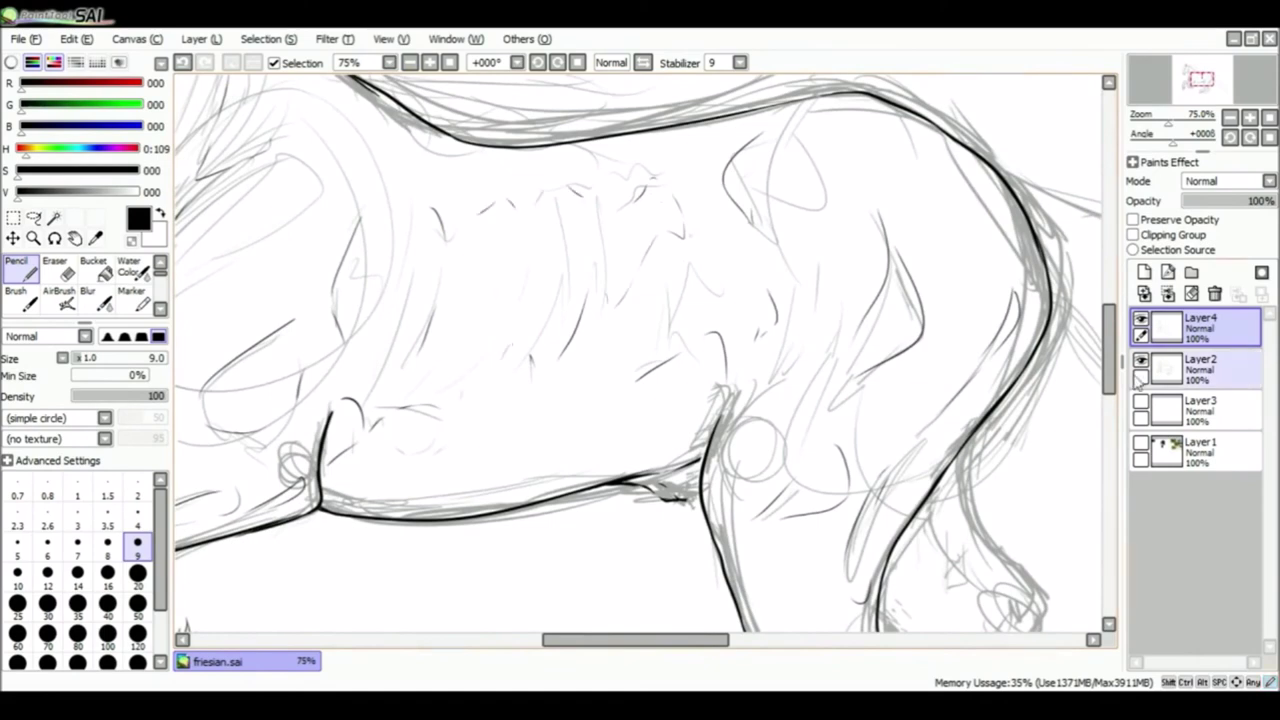
{"action": "left_click", "coordinate": [1141, 359]}
{"action": "left_click", "coordinate": [409, 62]}
{"action": "left_click", "coordinate": [409, 62]}
{"action": "scroll", "coordinate": [640, 500], "scroll_direction": "up", "scroll_amount": 5}
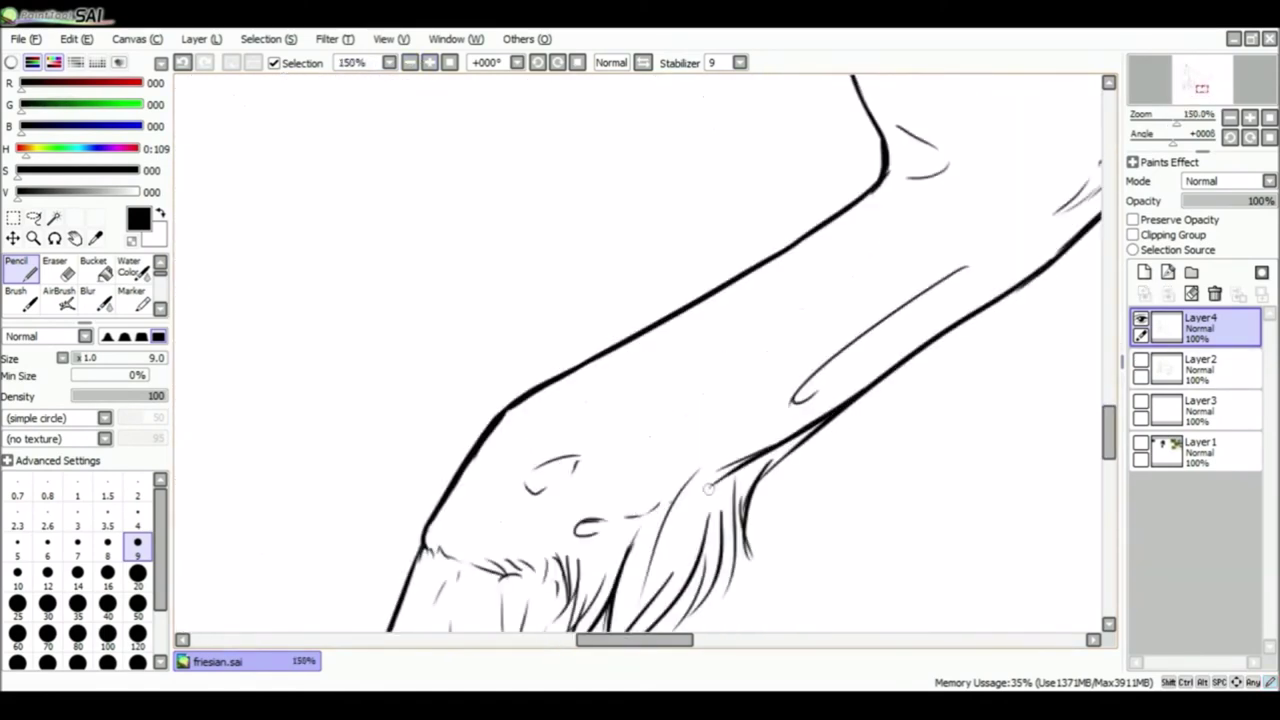
Clean up and redraw the lines where the near hind cannon meets the fetlock feathering
{"action": "scroll", "coordinate": [707, 488], "scroll_direction": "up", "scroll_amount": 1}
{"action": "key", "text": "e"}
{"action": "left_click_drag", "start_coordinate": [860, 250], "coordinate": [900, 300]}
{"action": "key", "text": "n"}
{"action": "left_click_drag", "start_coordinate": [800, 310], "coordinate": [830, 360]}
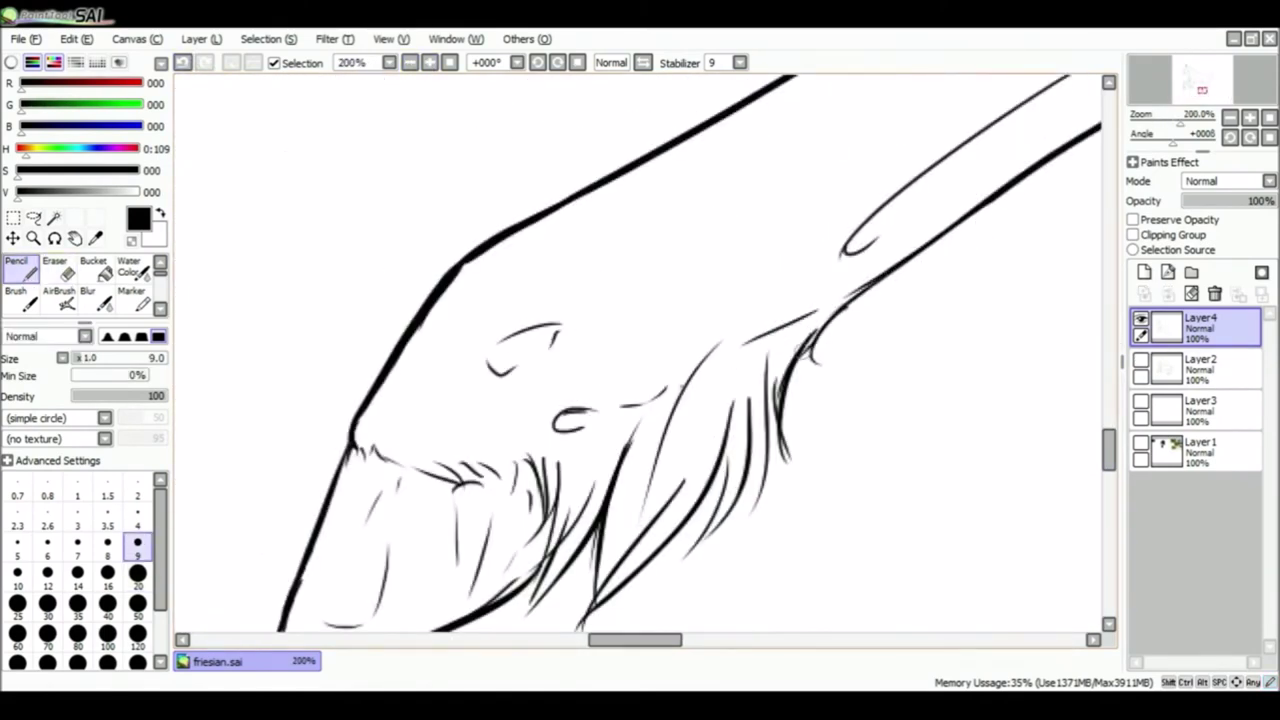
{"action": "scroll", "coordinate": [640, 355], "scroll_direction": "down", "scroll_amount": 3}
{"action": "scroll", "coordinate": [640, 355], "scroll_direction": "up", "scroll_amount": 3}
{"action": "key", "text": "e"}
{"action": "key", "text": "n"}
{"action": "left_click_drag", "start_coordinate": [678, 505], "coordinate": [702, 511]}
Show the Layer2 sketch, ink the far hind leg's edges from hock to pastern and outline its hoof
{"action": "left_click", "coordinate": [1141, 360]}
{"action": "scroll", "coordinate": [640, 355], "scroll_direction": "up", "scroll_amount": 2}
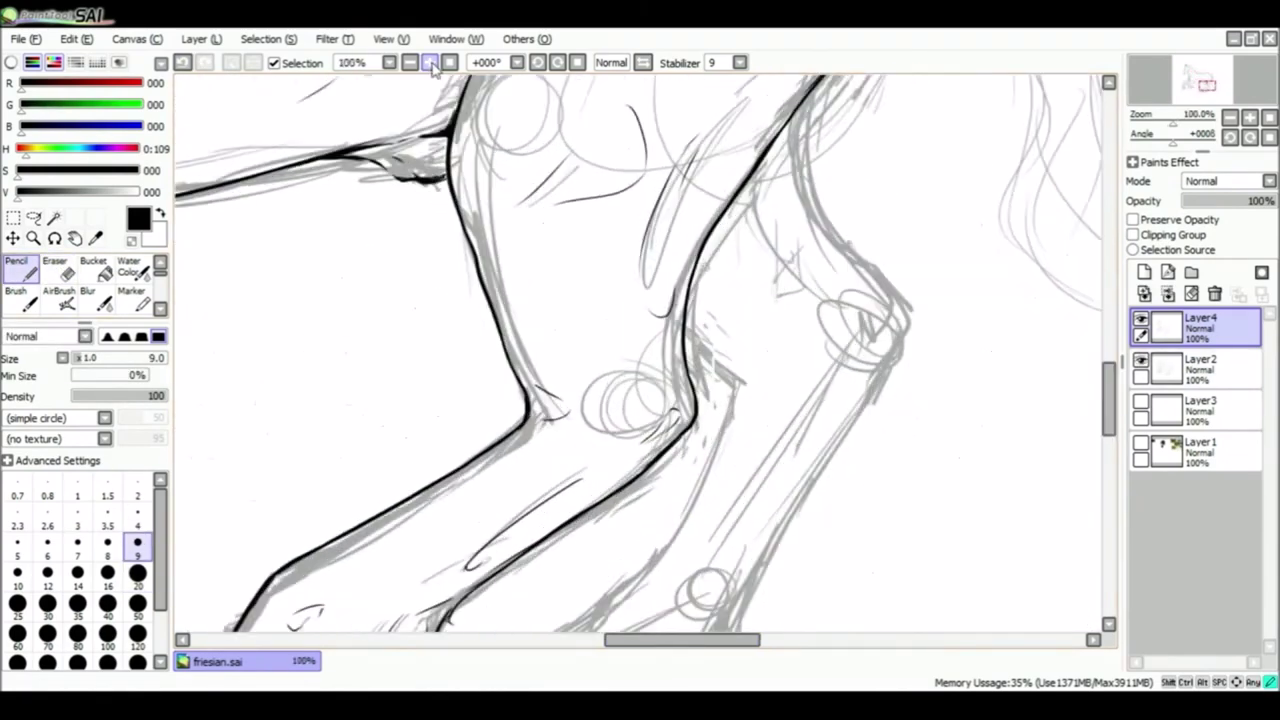
{"action": "scroll", "coordinate": [640, 355], "scroll_direction": "down", "scroll_amount": 2}
{"action": "scroll", "coordinate": [640, 355], "scroll_direction": "down", "scroll_amount": 1}
{"action": "scroll", "coordinate": [640, 355], "scroll_direction": "down", "scroll_amount": 2}
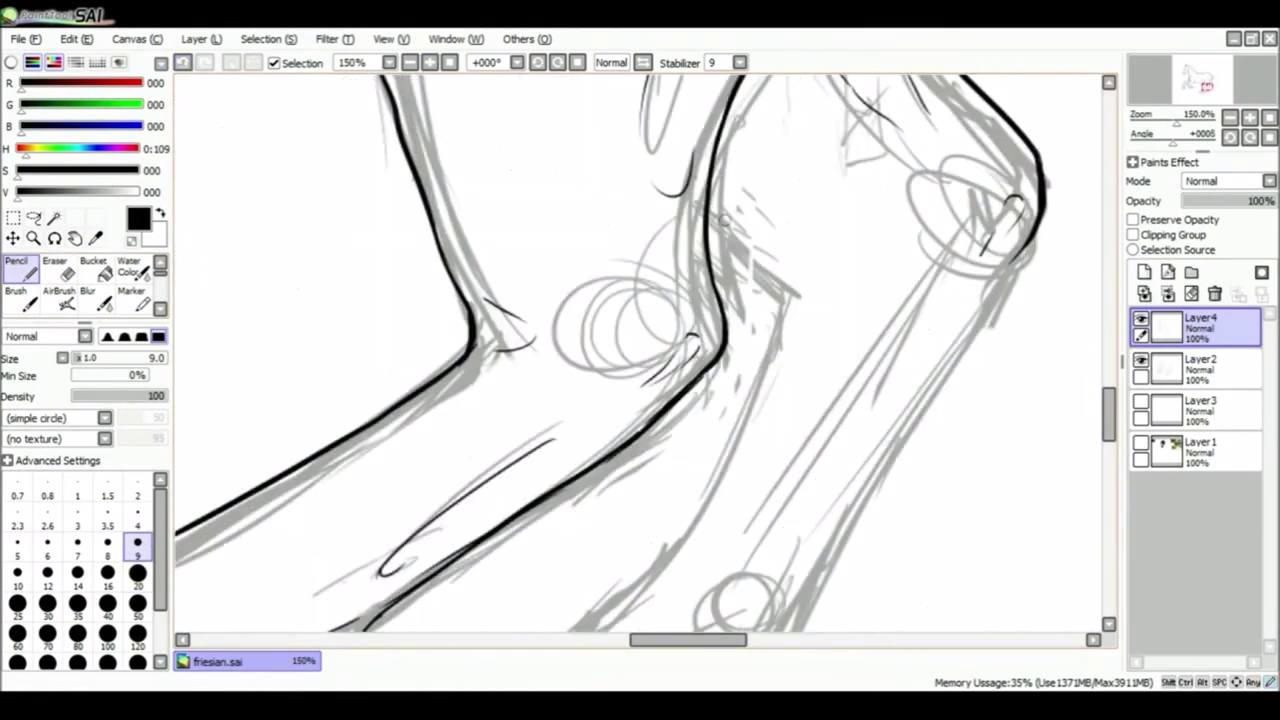
{"action": "scroll", "coordinate": [765, 367], "scroll_direction": "down", "scroll_amount": 2}
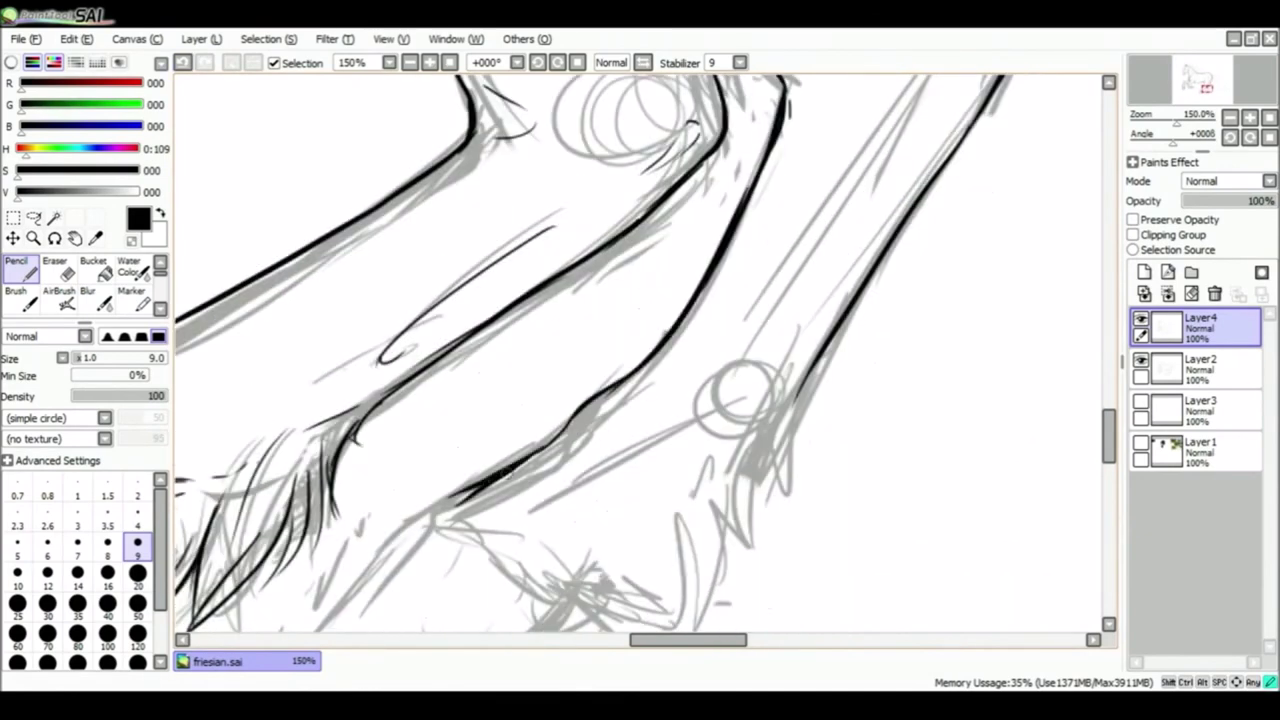
{"action": "scroll", "coordinate": [640, 355], "scroll_direction": "down", "scroll_amount": 2}
{"action": "left_click_drag", "start_coordinate": [405, 362], "coordinate": [560, 472]}
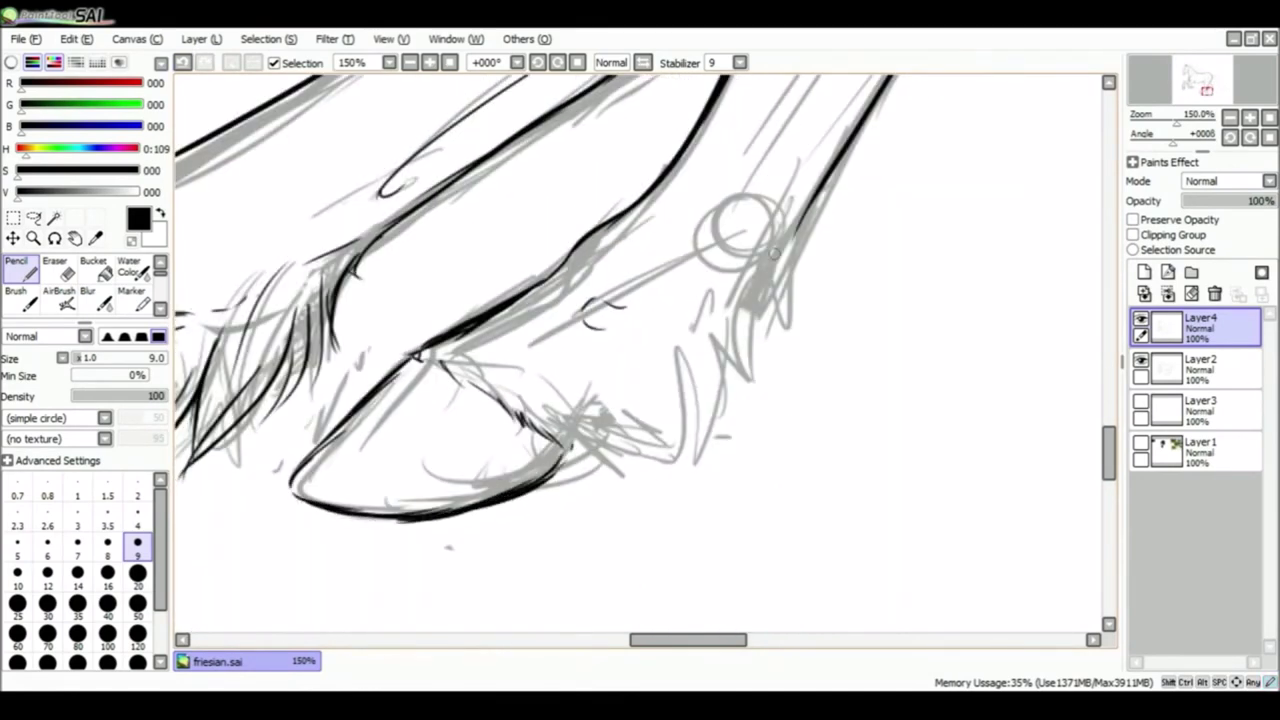
Ink feathering strands behind the far hind fetlock, undoing the strokes that do not fit
{"action": "left_click_drag", "start_coordinate": [790, 225], "coordinate": [822, 340]}
{"action": "left_click_drag", "start_coordinate": [760, 300], "coordinate": [790, 458]}
{"action": "left_click_drag", "start_coordinate": [650, 355], "coordinate": [720, 485]}
{"action": "key", "text": "ctrl+z"}
{"action": "key", "text": "ctrl+z"}
{"action": "key", "text": "ctrl+z"}
{"action": "key", "text": "ctrl+z"}
{"action": "key", "text": "ctrl+z"}
{"action": "key", "text": "ctrl+z"}
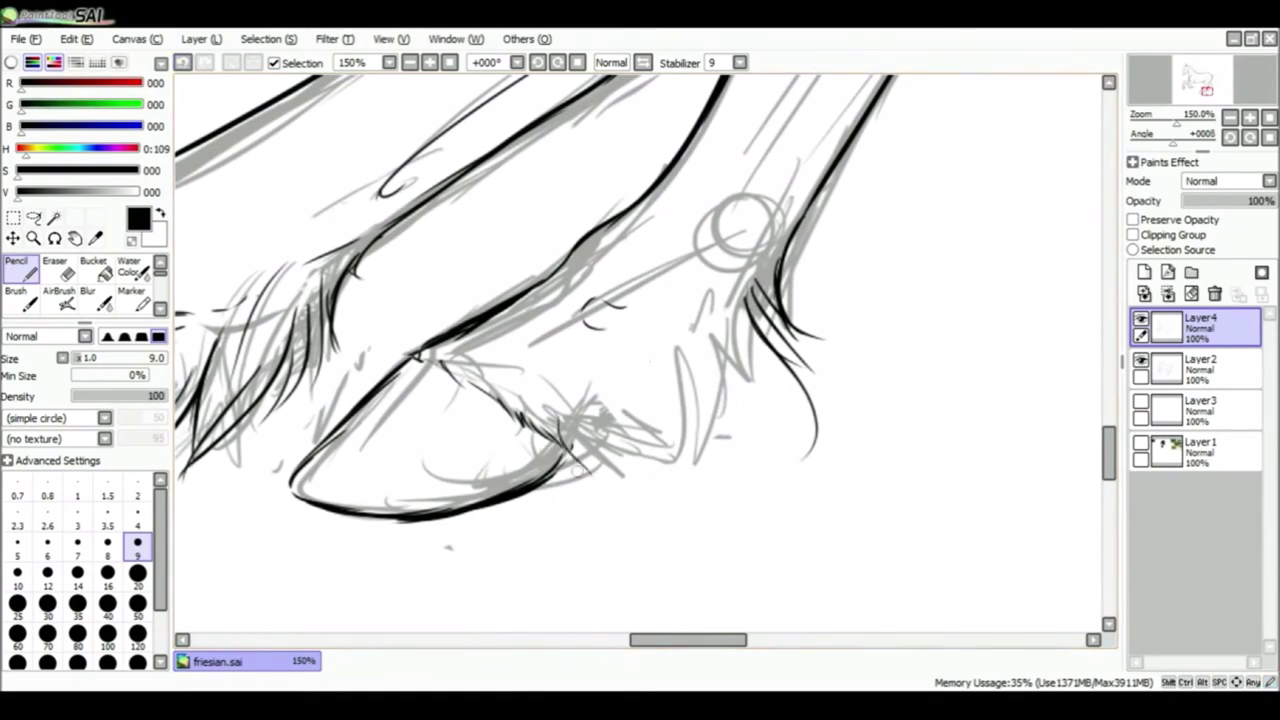
Complete the feathering between the far hind hoof and fetlock, add hoof contours and check it without the sketch
{"action": "left_click_drag", "start_coordinate": [548, 415], "coordinate": [580, 488]}
{"action": "left_click_drag", "start_coordinate": [640, 405], "coordinate": [735, 498]}
{"action": "mouse_move", "coordinate": [722, 315]}
{"action": "left_mouse_down"}
{"action": "mouse_move", "coordinate": [805, 430]}
{"action": "mouse_move", "coordinate": [785, 450]}
{"action": "left_mouse_up"}
{"action": "left_click_drag", "start_coordinate": [650, 400], "coordinate": [755, 502]}
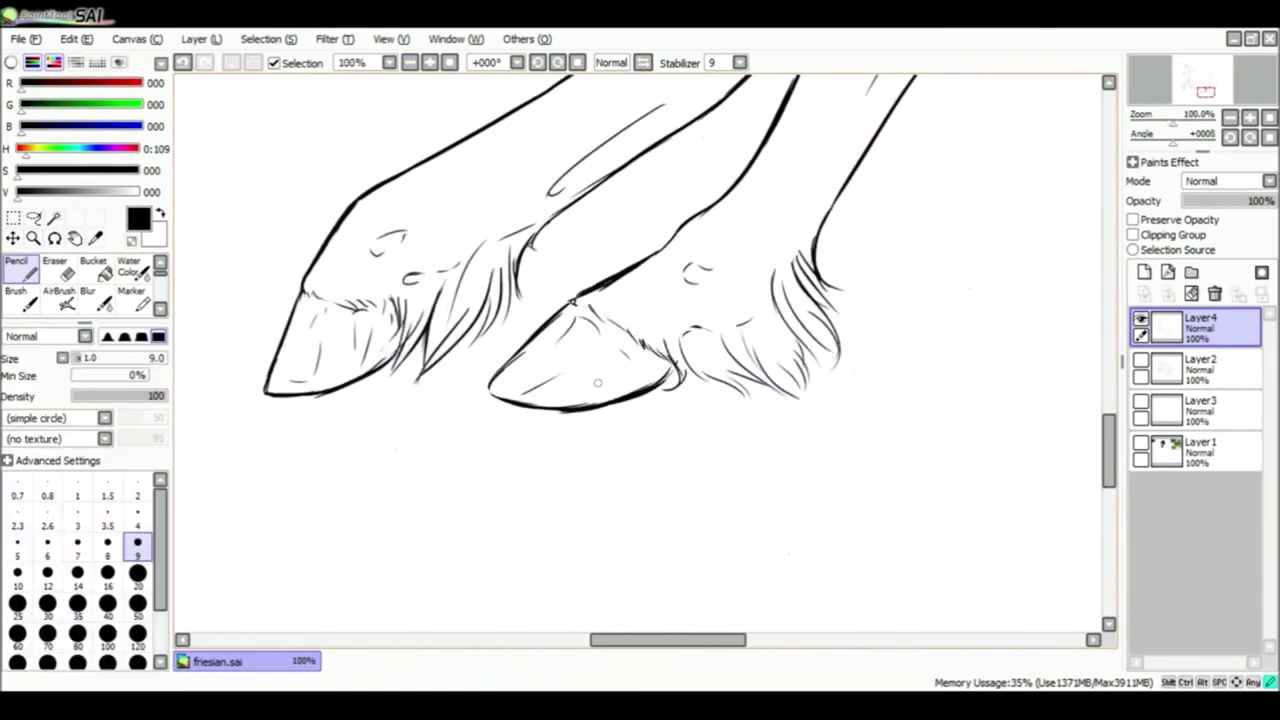
{"action": "scroll", "coordinate": [1079, 397], "scroll_direction": "up", "scroll_amount": 5}
{"action": "scroll", "coordinate": [640, 350], "scroll_direction": "down", "scroll_amount": 2}
{"action": "left_click_drag", "start_coordinate": [593, 639], "coordinate": [522, 639]}
Show the Layer2 sketch and ink the forelock strands and the upper mane flowing back from the poll
{"action": "left_click", "coordinate": [1141, 360]}
{"action": "scroll", "coordinate": [420, 200], "scroll_direction": "up", "scroll_amount": 1}
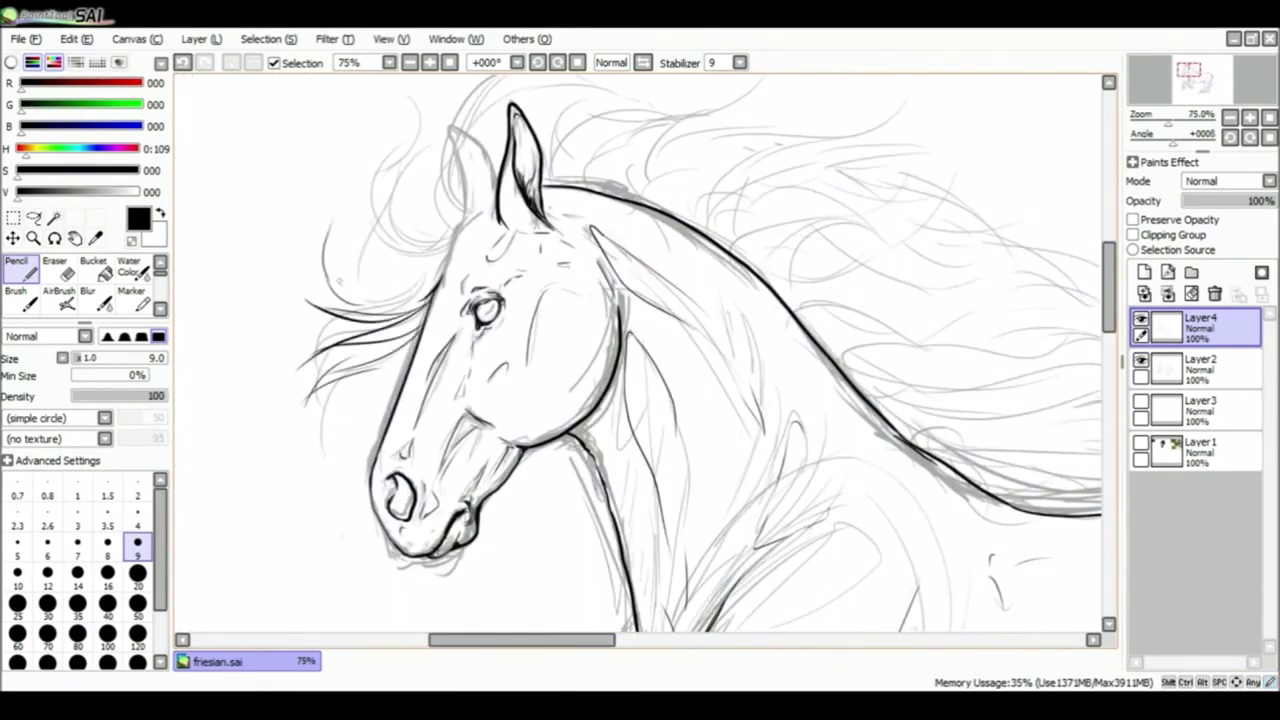
{"action": "scroll", "coordinate": [640, 350], "scroll_direction": "up", "scroll_amount": 2}
{"action": "left_click_drag", "start_coordinate": [680, 133], "coordinate": [698, 112]}
{"action": "left_click_drag", "start_coordinate": [662, 205], "coordinate": [925, 175]}
{"action": "left_click_drag", "start_coordinate": [862, 228], "coordinate": [997, 313]}
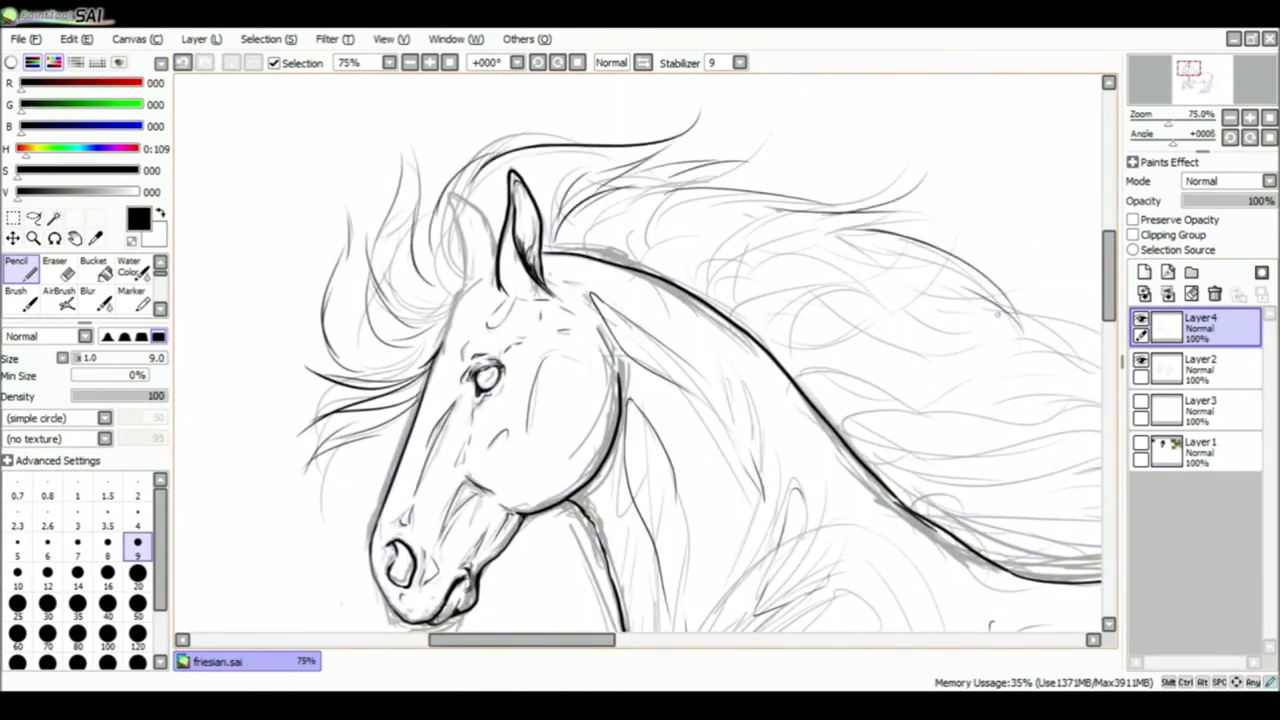
Check the forelock and mane in mirrored view with Layer2 hidden and clean up the forelock strands
{"action": "key", "text": "h"}
{"action": "left_click", "coordinate": [1141, 360]}
{"action": "scroll", "coordinate": [640, 350], "scroll_direction": "down", "scroll_amount": 2}
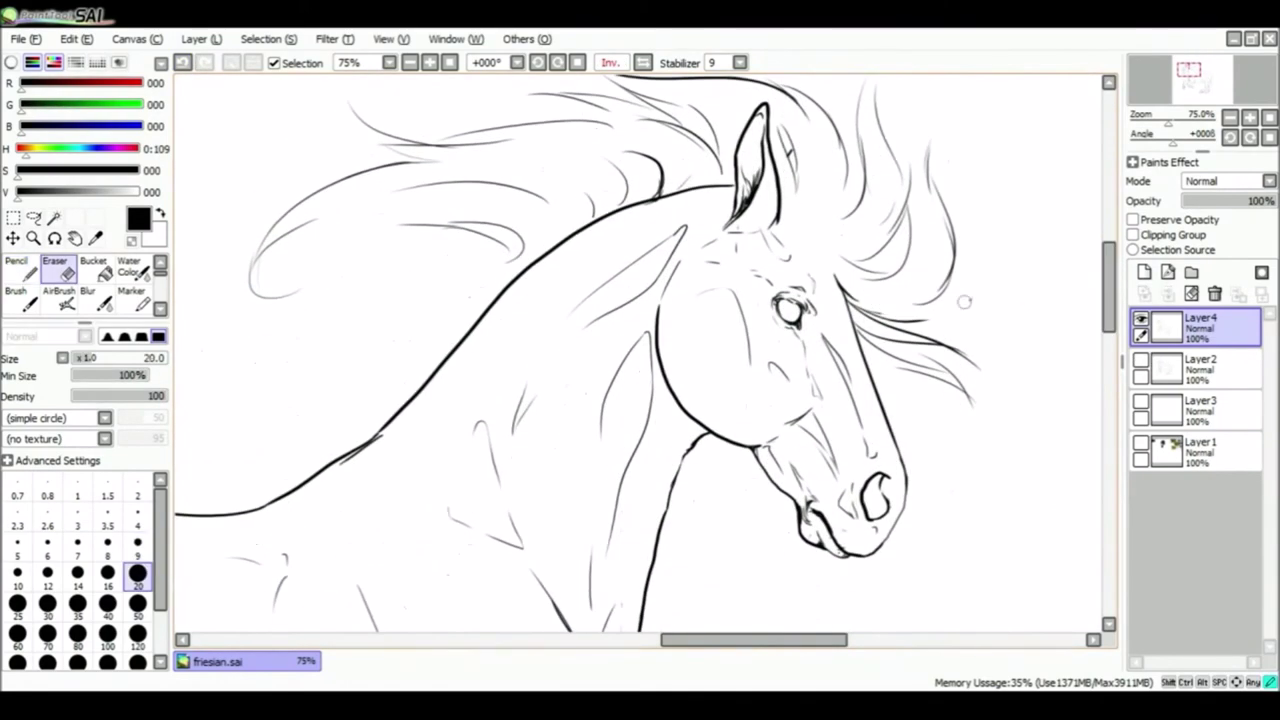
{"action": "key", "text": "h"}
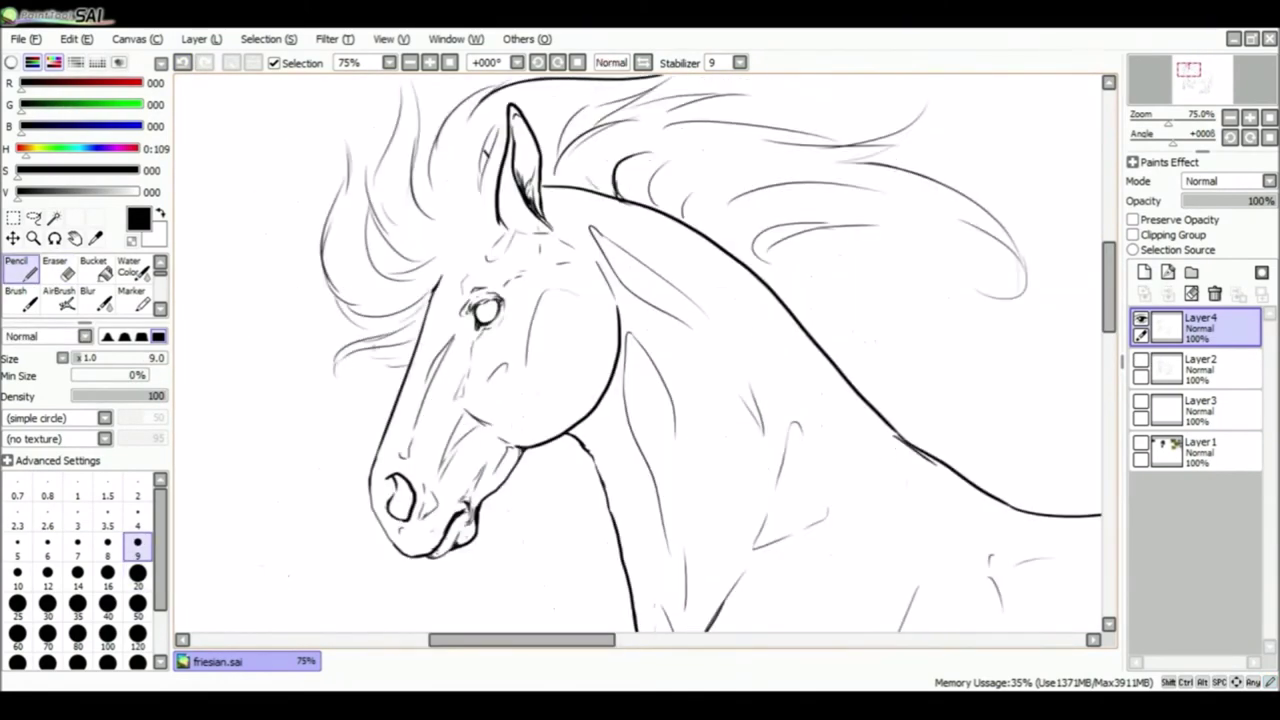
{"action": "key", "text": "e"}
{"action": "key", "text": "ctrl+z"}
{"action": "key", "text": "n"}
{"action": "scroll", "coordinate": [342, 291], "scroll_direction": "up", "scroll_amount": 2}
{"action": "key", "text": "ctrl+y"}
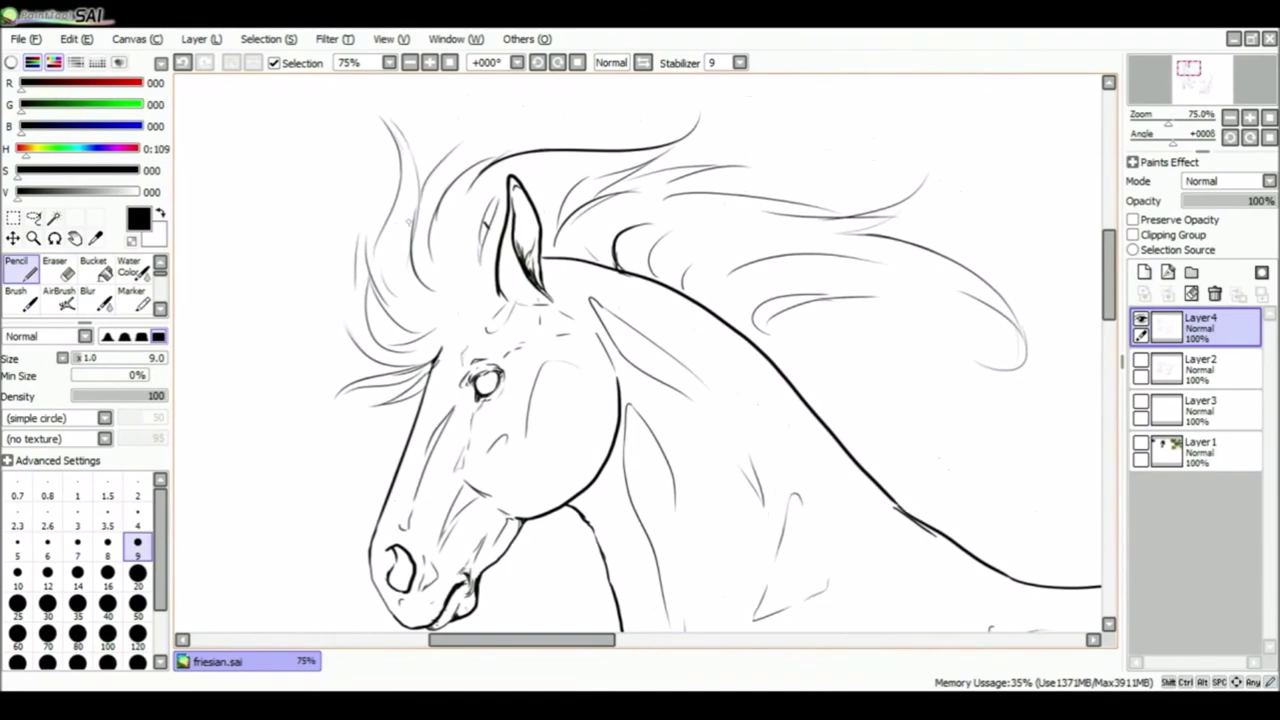
Ink the lower mane strands flowing back from the crest to the withers over the sketch and fill in shorter root strands
{"action": "scroll", "coordinate": [340, 314], "scroll_direction": "right", "scroll_amount": 6}
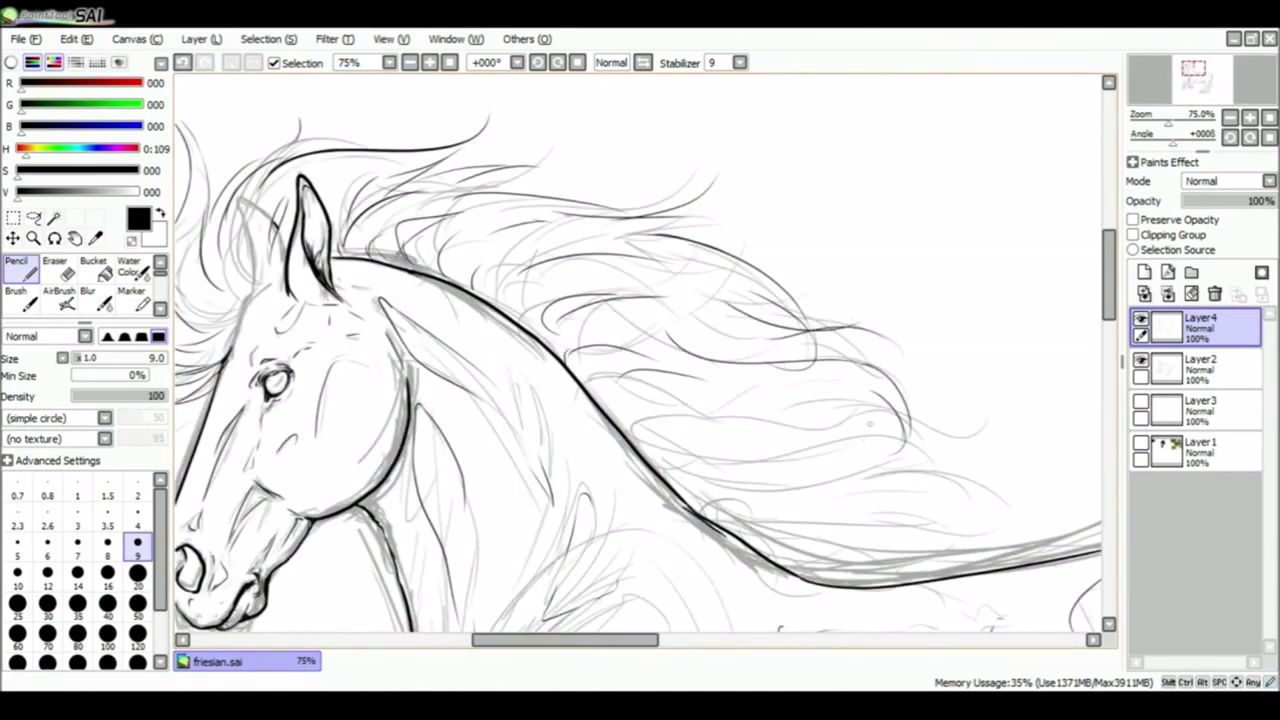
{"action": "left_click_drag", "start_coordinate": [740, 420], "coordinate": [995, 445]}
{"action": "left_click_drag", "start_coordinate": [1035, 505], "coordinate": [782, 513]}
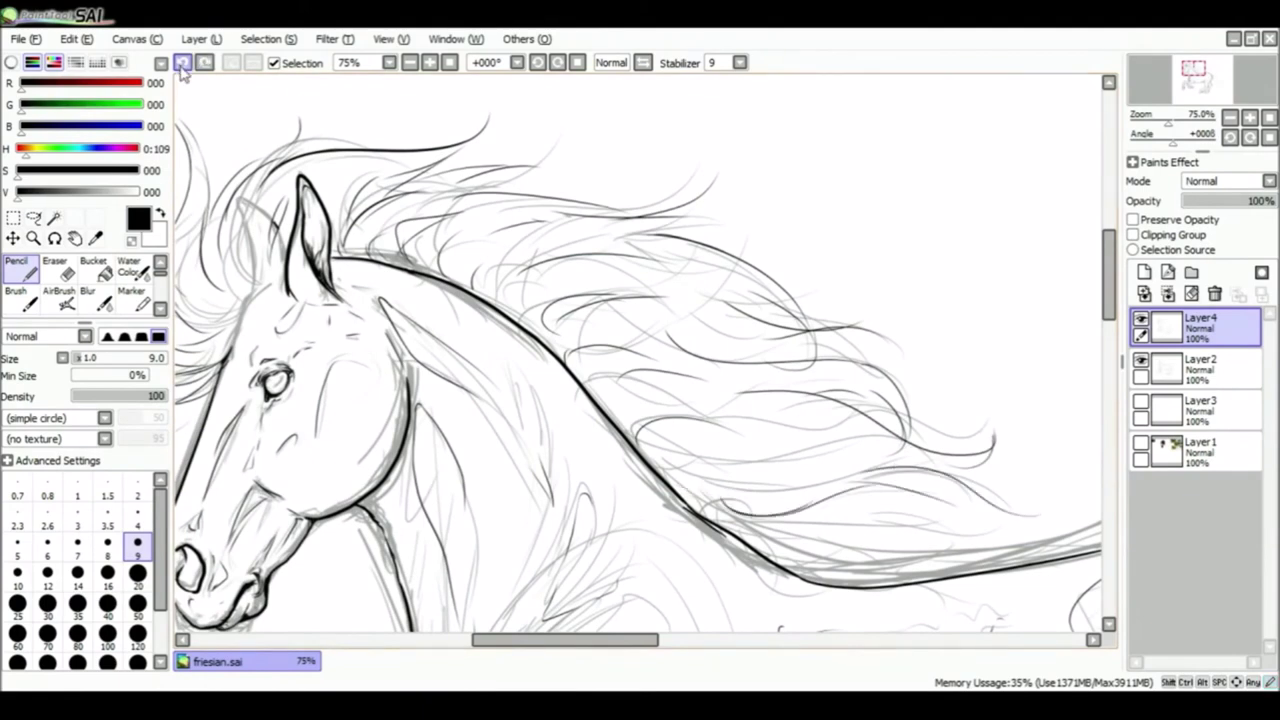
{"action": "scroll", "coordinate": [638, 360], "scroll_direction": "left", "scroll_amount": 8}
{"action": "scroll", "coordinate": [638, 360], "scroll_direction": "down", "scroll_amount": 2}
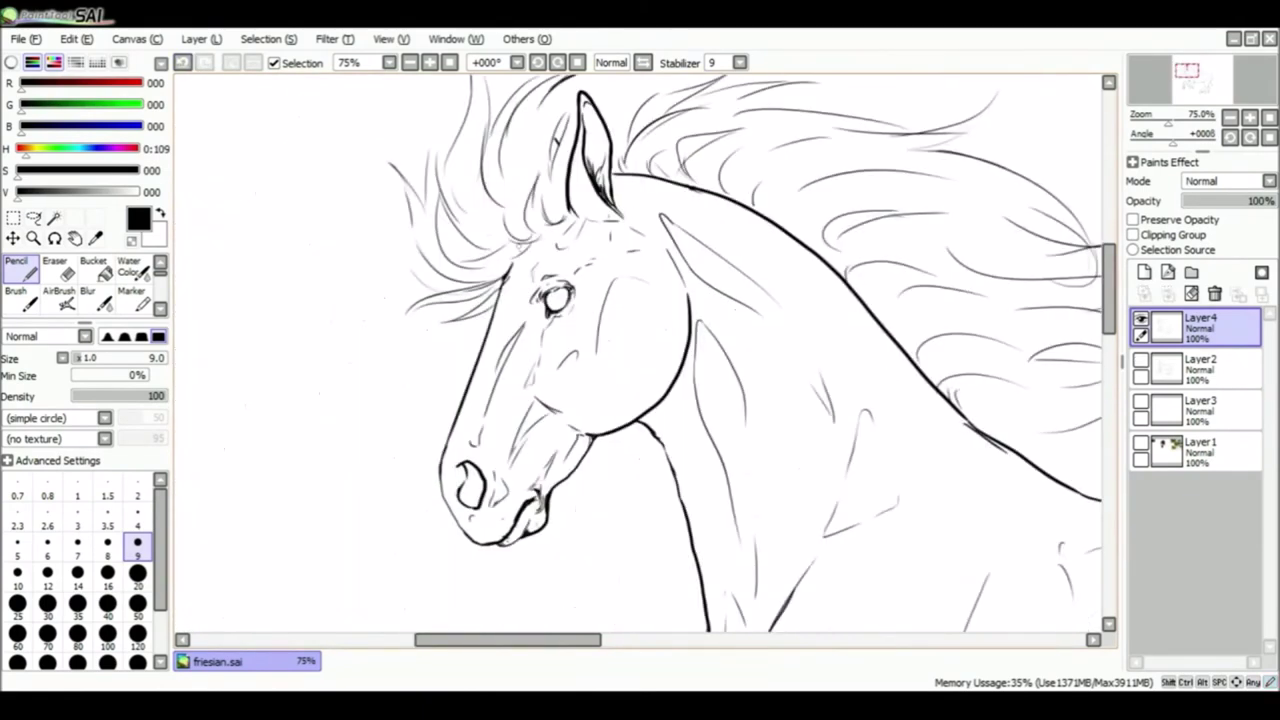
{"action": "scroll", "coordinate": [800, 415], "scroll_direction": "right", "scroll_amount": 5}
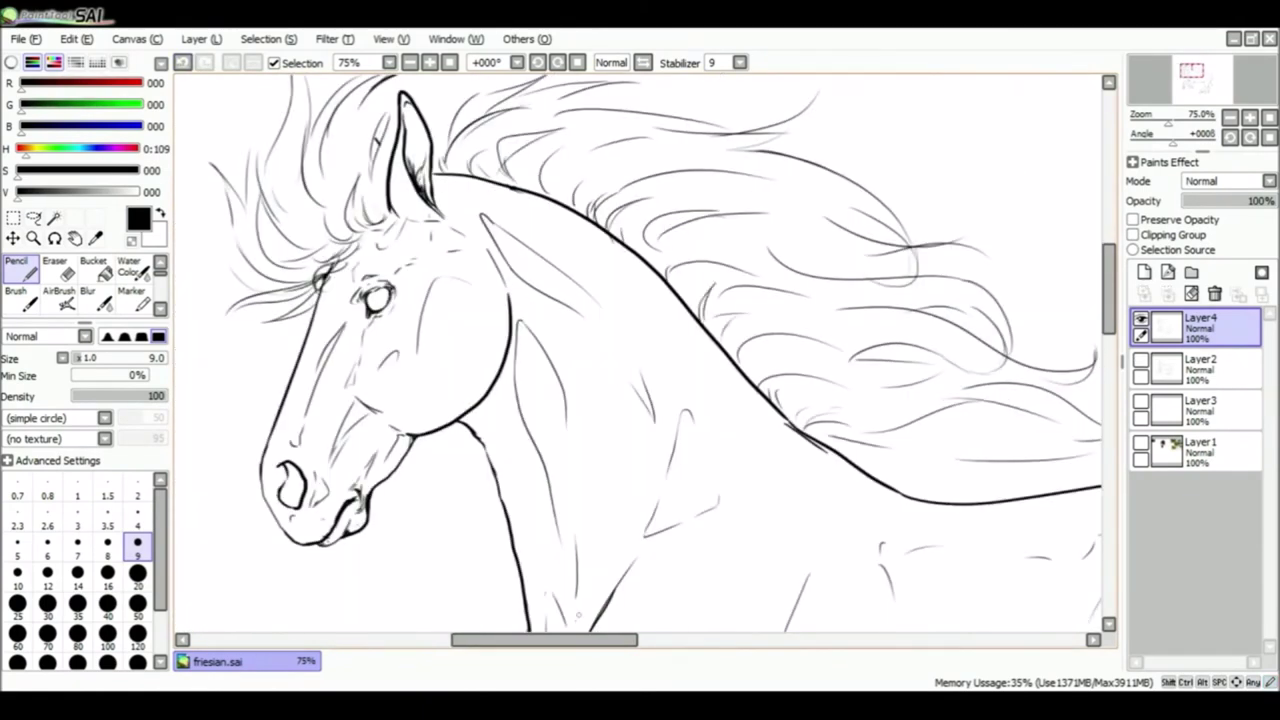
Erase the rough overlaps where the lower mane roots meet the crest and withers and retouch the mane lines
{"action": "scroll", "coordinate": [638, 360], "scroll_direction": "right", "scroll_amount": 5}
{"action": "key", "text": "ctrl+plus"}
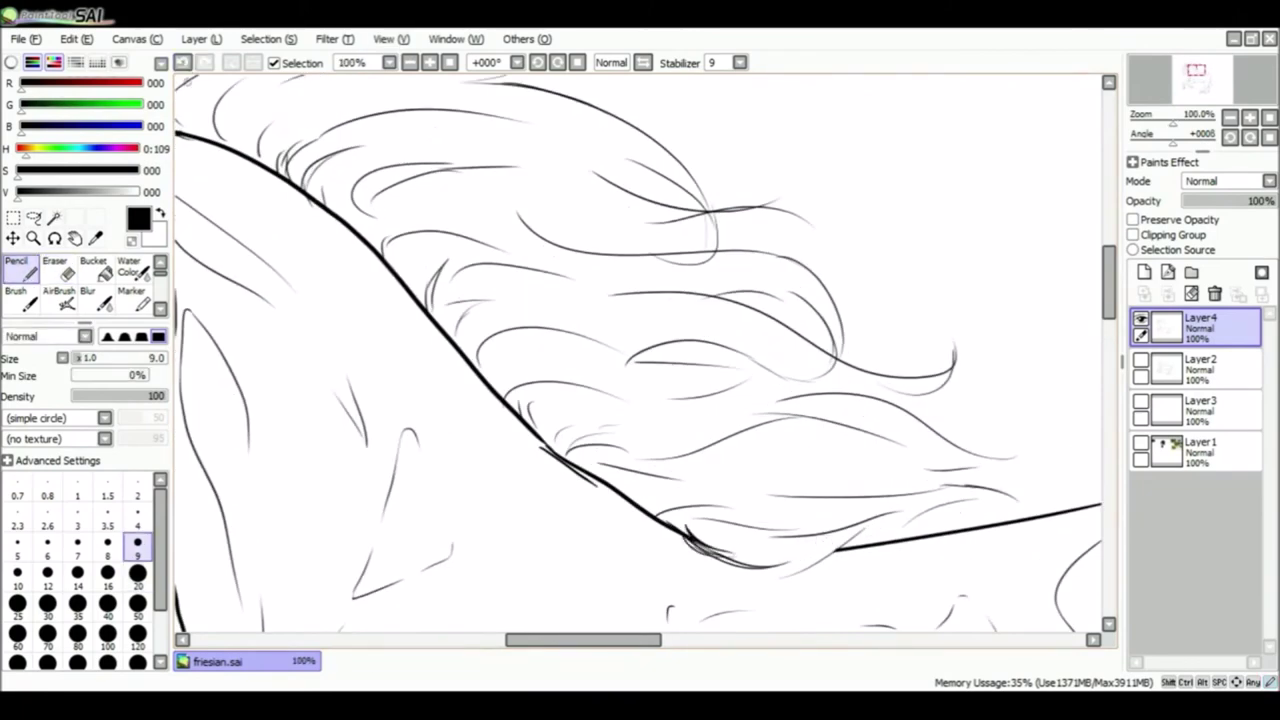
{"action": "key", "text": "e"}
{"action": "key", "text": "ctrl+plus"}
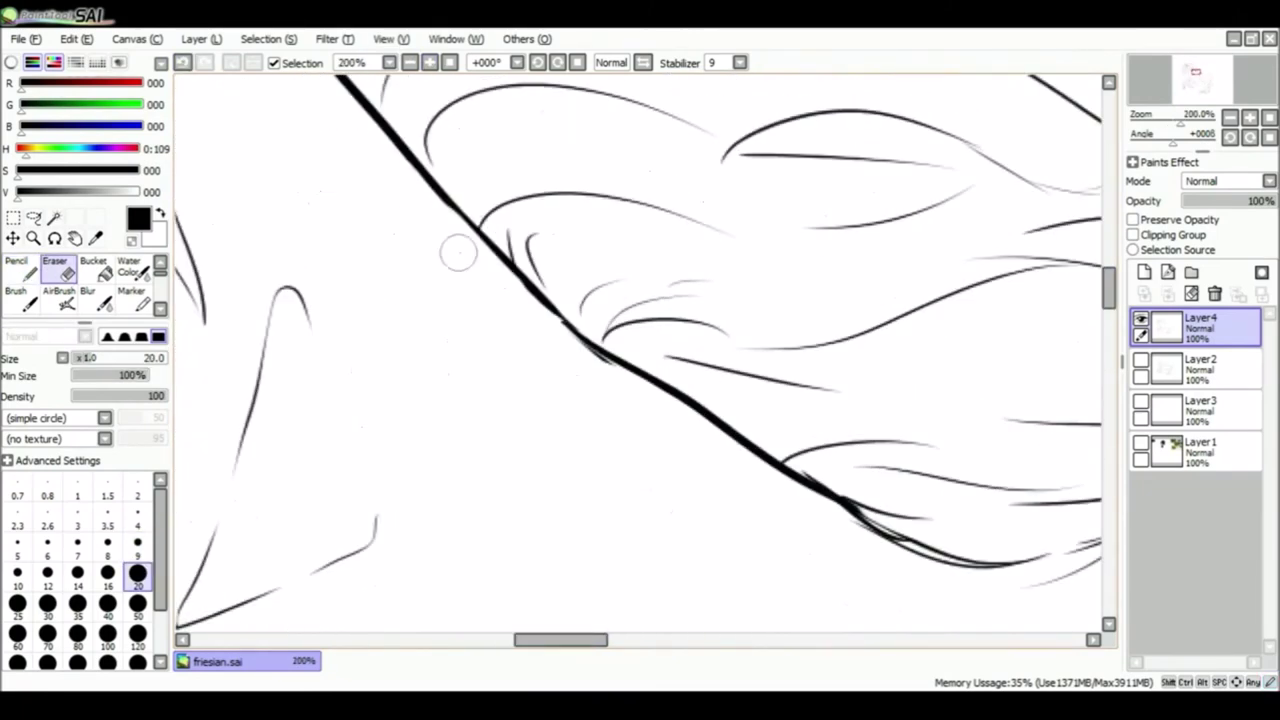
{"action": "scroll", "coordinate": [557, 400], "scroll_direction": "up", "scroll_amount": 3}
{"action": "key", "text": "n"}
{"action": "key", "text": "ctrl+minus"}
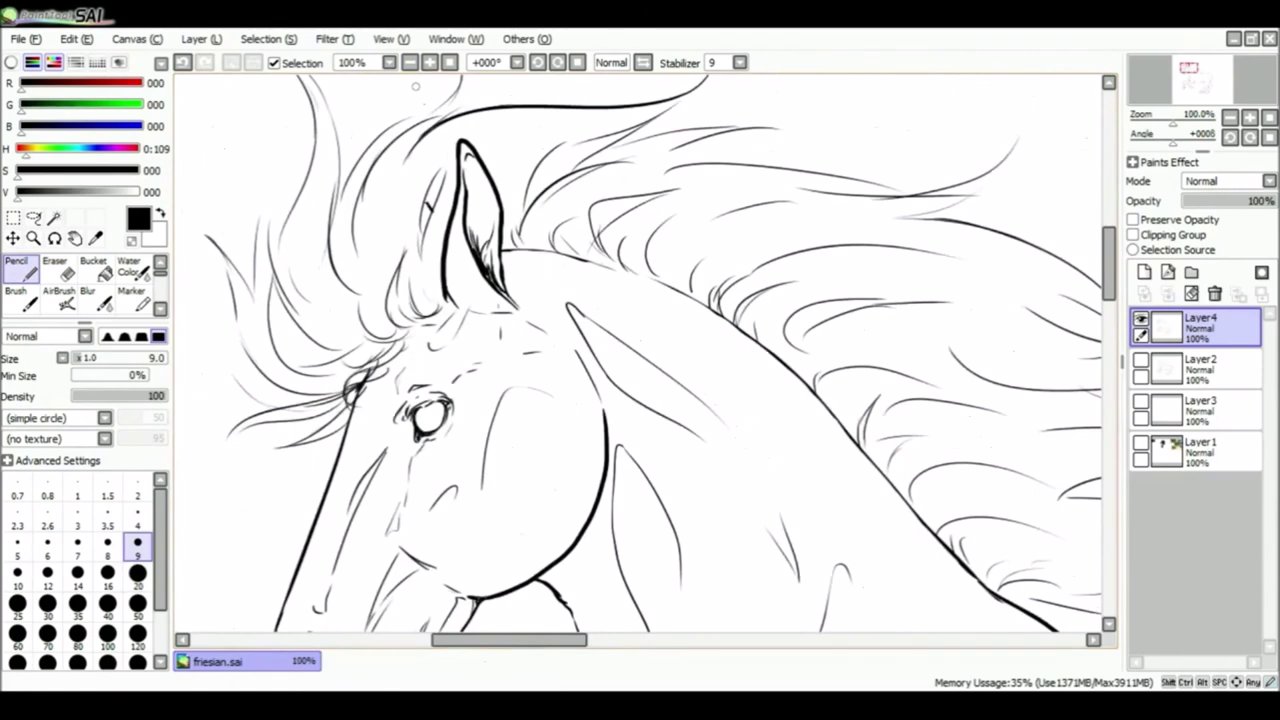
Show the Layer2 sketch and ink the tail's upper contour, inner edge and first long strands from the croup
{"action": "key", "text": "ctrl+minus"}
{"action": "key", "text": "ctrl+plus"}
{"action": "left_click_drag", "start_coordinate": [674, 651], "coordinate": [903, 403]}
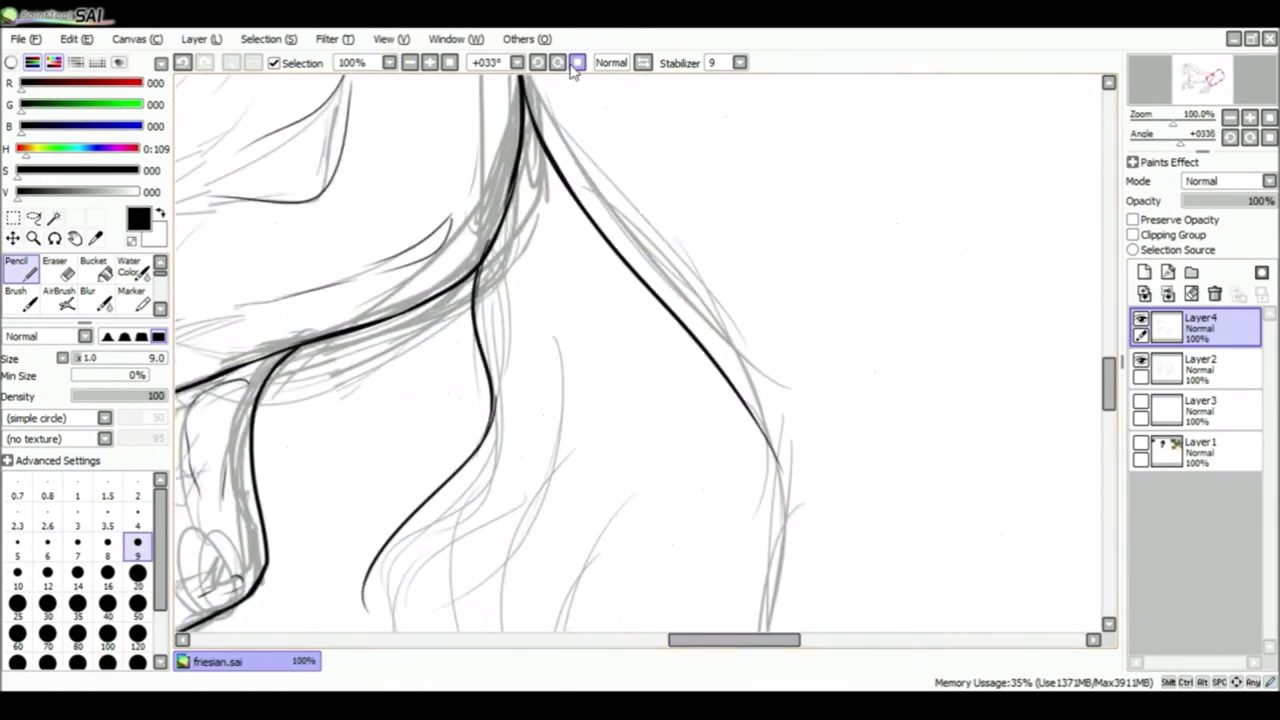
{"action": "left_click", "coordinate": [577, 62]}
{"action": "key", "text": "ctrl+minus"}
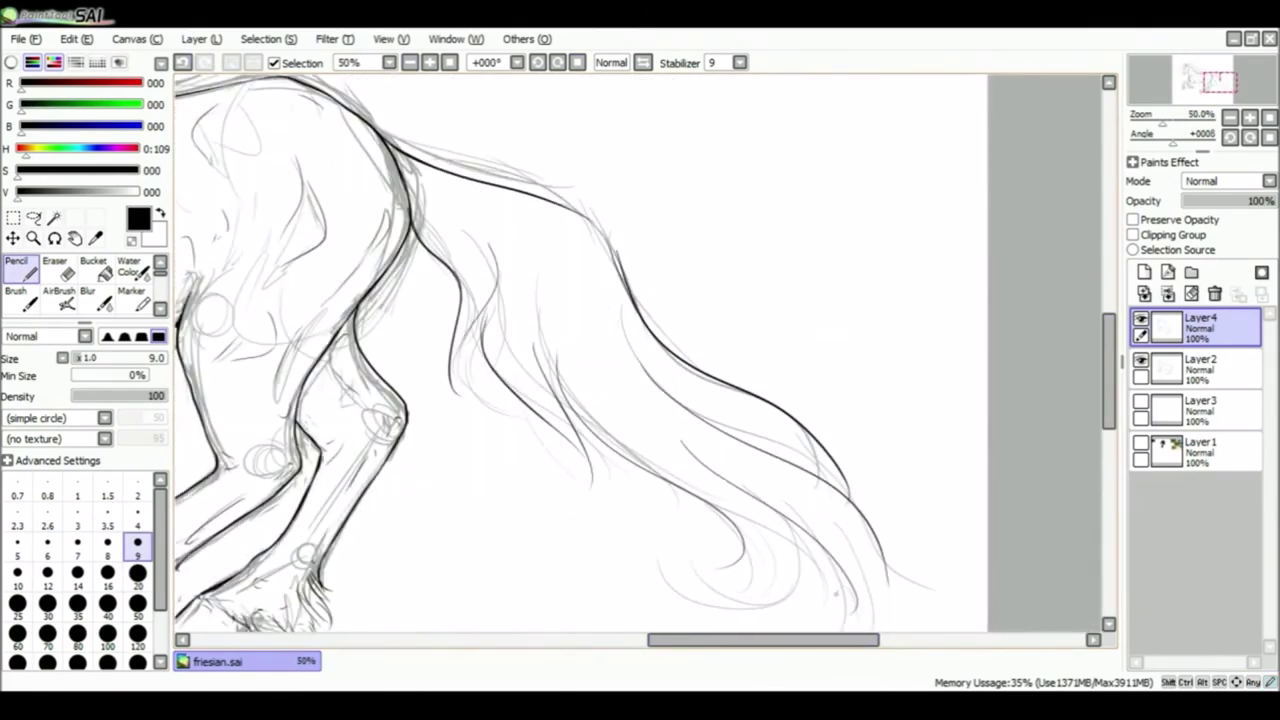
{"action": "scroll", "coordinate": [713, 376], "scroll_direction": "down", "scroll_amount": 2}
{"action": "key", "text": "ctrl+z"}
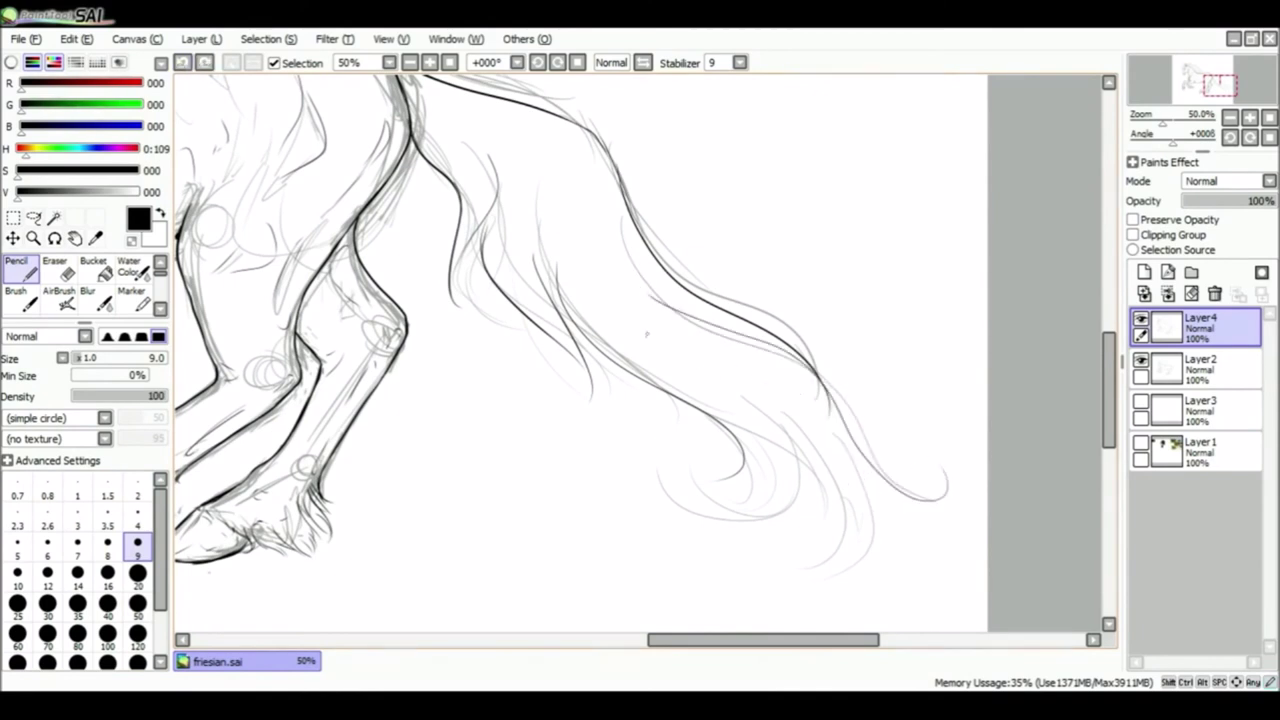
Hide the Layer2 sketch and ink inner strands running down the middle of the tail
{"action": "left_click", "coordinate": [1141, 360]}
{"action": "left_click", "coordinate": [54, 265]}
{"action": "left_click", "coordinate": [22, 268]}
{"action": "left_click_drag", "start_coordinate": [478, 262], "coordinate": [620, 490]}
{"action": "left_click_drag", "start_coordinate": [485, 186], "coordinate": [515, 358]}
Mirror the view and ink long sweeping strands along the tail's outer side, erasing the rough ones
{"action": "key", "text": "h"}
{"action": "left_click_drag", "start_coordinate": [705, 165], "coordinate": [424, 452]}
{"action": "left_click_drag", "start_coordinate": [731, 184], "coordinate": [490, 416]}
{"action": "left_click_drag", "start_coordinate": [606, 356], "coordinate": [505, 480]}
{"action": "key", "text": "ctrl+z"}
{"action": "key", "text": "e"}
{"action": "left_click_drag", "start_coordinate": [760, 280], "coordinate": [660, 440]}
{"action": "left_click_drag", "start_coordinate": [600, 360], "coordinate": [486, 443]}
{"action": "key", "text": "n"}
{"action": "left_click_drag", "start_coordinate": [700, 290], "coordinate": [430, 470]}
Ink further tail strands in the mirrored view, from the inner edge across to the tapering tip
{"action": "key", "text": "ctrl+minus"}
{"action": "key", "text": "e"}
{"action": "key", "text": "n"}
{"action": "left_click_drag", "start_coordinate": [478, 258], "coordinate": [374, 360]}
{"action": "key", "text": "ctrl+plus"}
{"action": "left_click_drag", "start_coordinate": [745, 135], "coordinate": [676, 378]}
{"action": "left_click_drag", "start_coordinate": [712, 284], "coordinate": [504, 452]}
{"action": "left_click_drag", "start_coordinate": [615, 346], "coordinate": [426, 494]}
{"action": "left_click_drag", "start_coordinate": [532, 394], "coordinate": [320, 562]}
Undo the last tail strand, erase the rough upper contour and redraw it with loose strands
{"action": "key", "text": "ctrl+z"}
{"action": "key", "text": "e"}
{"action": "left_click_drag", "start_coordinate": [592, 175], "coordinate": [578, 215]}
{"action": "left_click_drag", "start_coordinate": [610, 135], "coordinate": [590, 160]}
{"action": "key", "text": "n"}
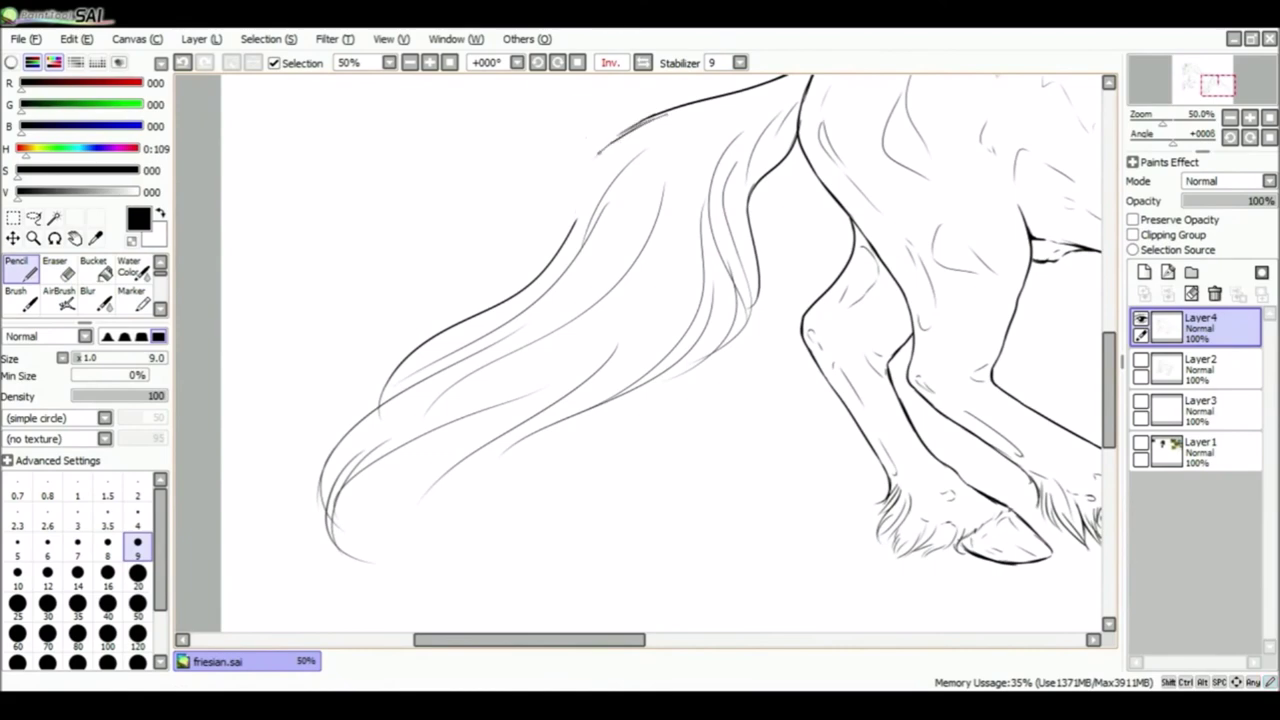
{"action": "mouse_move", "coordinate": [700, 300]}
{"action": "left_mouse_down"}
{"action": "mouse_move", "coordinate": [510, 290]}
{"action": "mouse_move", "coordinate": [690, 330]}
{"action": "left_mouse_up"}
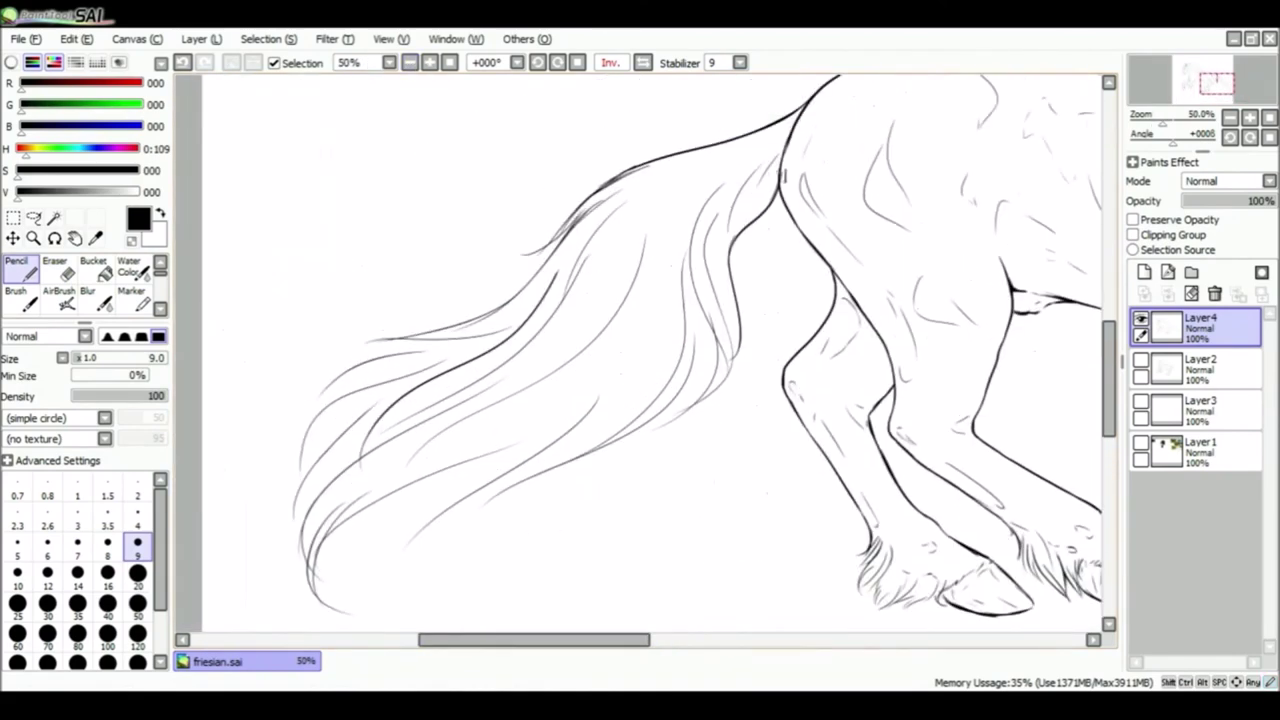
Lasso the finished tail lines and move them off Layer4 onto a separate hidden layer
{"action": "key", "text": "e"}
{"action": "key", "text": "l"}
{"action": "key", "text": "ctrl+plus"}
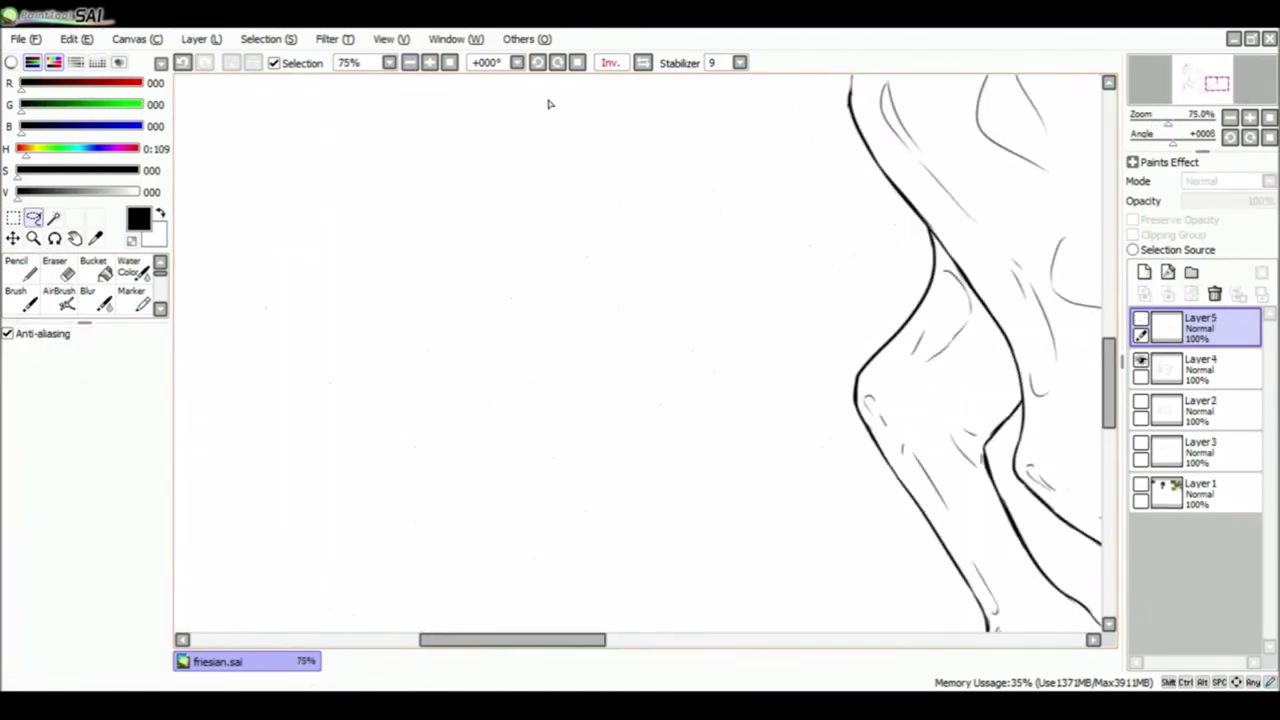
{"action": "key", "text": "ctrl+minus"}
Unmirror the view and ink a new tail contour and inner strands over the Layer2 sketch on a new layer above Layer4
{"action": "key", "text": "h"}
{"action": "key", "text": "n"}
{"action": "left_click_drag", "start_coordinate": [590, 235], "coordinate": [722, 440]}
{"action": "left_click_drag", "start_coordinate": [655, 168], "coordinate": [935, 405]}
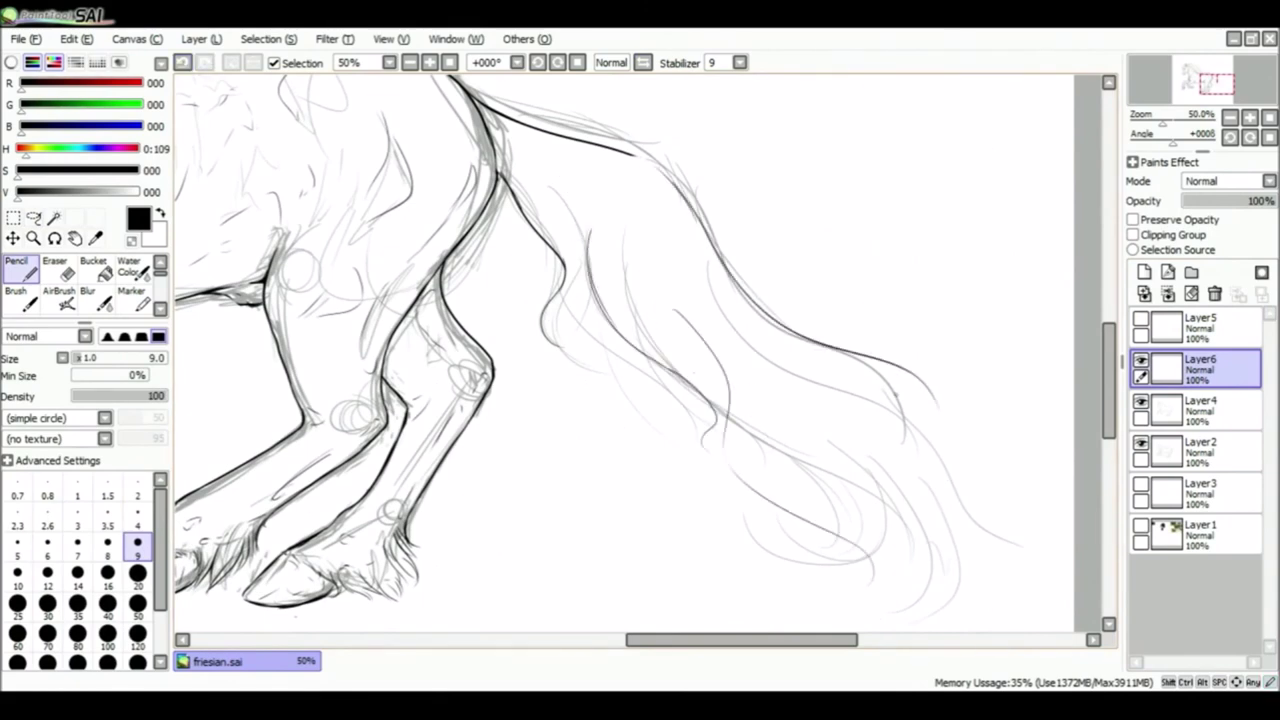
Hide the Layer2 sketch and ink the new tail's lower strands with curled tips, erasing the rough parts
{"action": "left_click", "coordinate": [1141, 442]}
{"action": "key", "text": "e"}
{"action": "key", "text": "n"}
{"action": "mouse_move", "coordinate": [809, 487]}
{"action": "left_mouse_down"}
{"action": "mouse_move", "coordinate": [874, 580]}
{"action": "mouse_move", "coordinate": [926, 595]}
{"action": "left_mouse_up"}
{"action": "key", "text": "e"}
{"action": "key", "text": "n"}
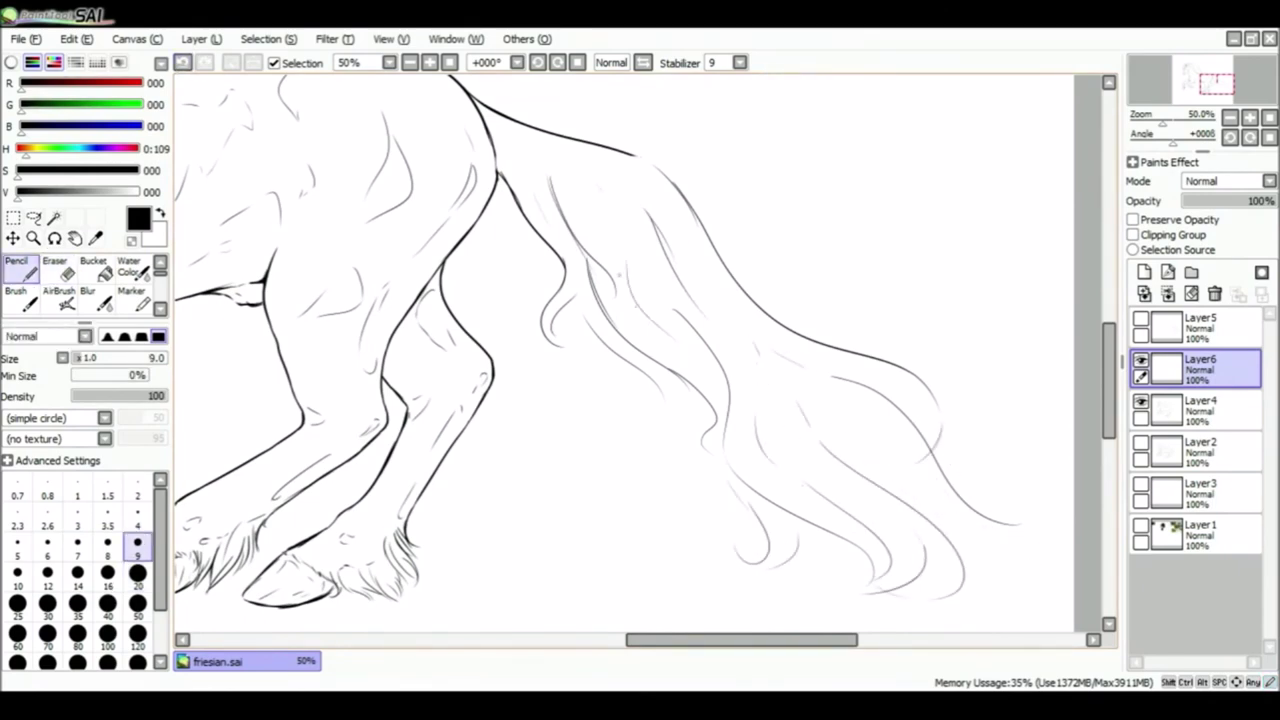
Refine the tail's inner and outer strands, adding wavy ends and undoing the last stroke
{"action": "scroll", "coordinate": [625, 355], "scroll_direction": "down", "scroll_amount": 1}
{"action": "scroll", "coordinate": [625, 355], "scroll_direction": "up", "scroll_amount": 1}
{"action": "key", "text": "e"}
{"action": "key", "text": "n"}
{"action": "key", "text": "ctrl+z"}
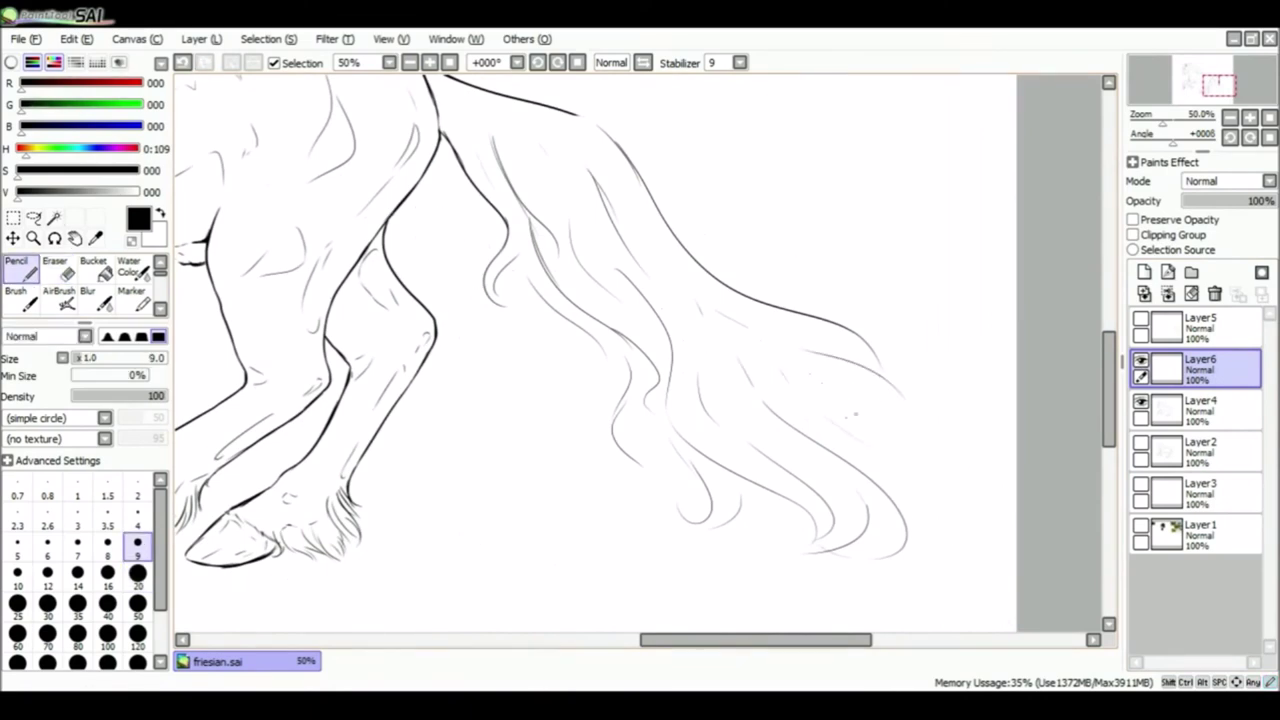
Select the outer lower part of the tail and rotate it slightly counterclockwise
{"action": "key", "text": "m"}
{"action": "left_click_drag", "start_coordinate": [696, 312], "coordinate": [886, 524]}
{"action": "key", "text": "ctrl+t"}
{"action": "mouse_move", "coordinate": [535, 408]}
{"action": "left_mouse_down"}
{"action": "mouse_move", "coordinate": [794, 491]}
{"action": "mouse_move", "coordinate": [694, 551]}
{"action": "mouse_move", "coordinate": [749, 543]}
{"action": "left_mouse_up"}
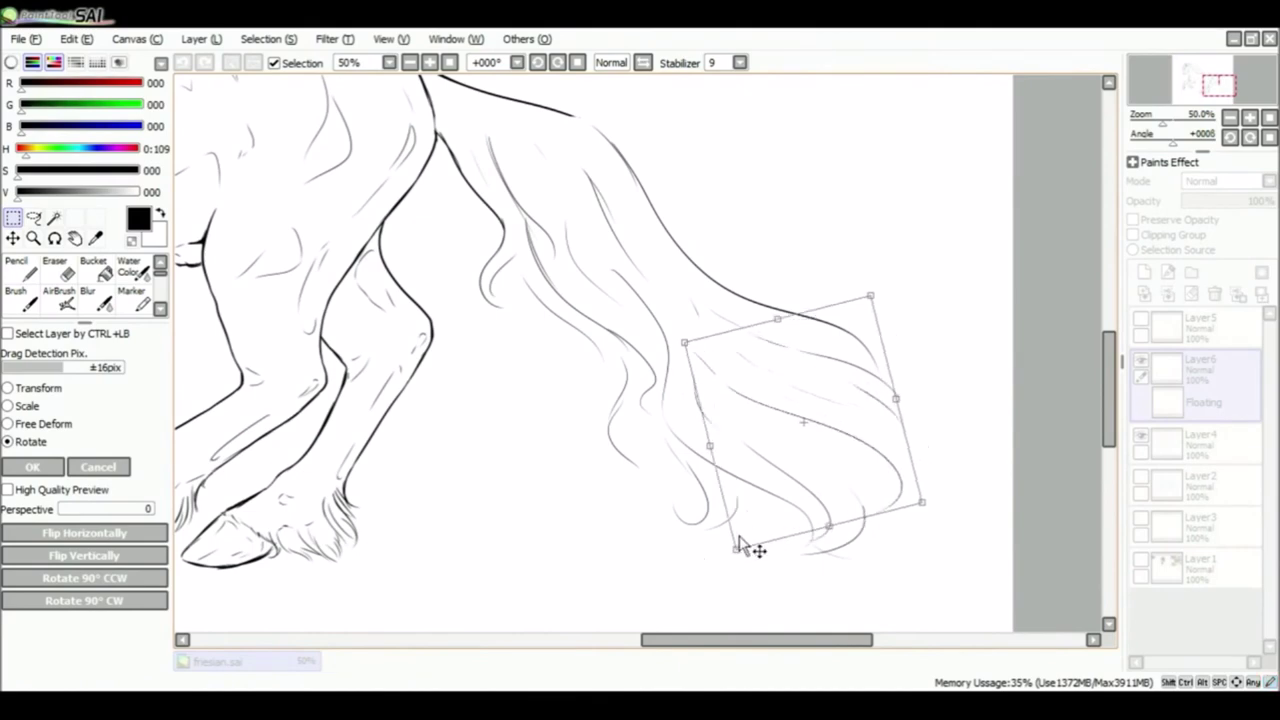
{"action": "key", "text": "Return"}
Erase the mismatched lines around the rotated part of the tail and redraw the strands and tips
{"action": "key", "text": "e"}
{"action": "scroll", "coordinate": [1024, 360], "scroll_direction": "down", "scroll_amount": 1}
{"action": "scroll", "coordinate": [741, 252], "scroll_direction": "up", "scroll_amount": 3}
{"action": "key", "text": "n"}
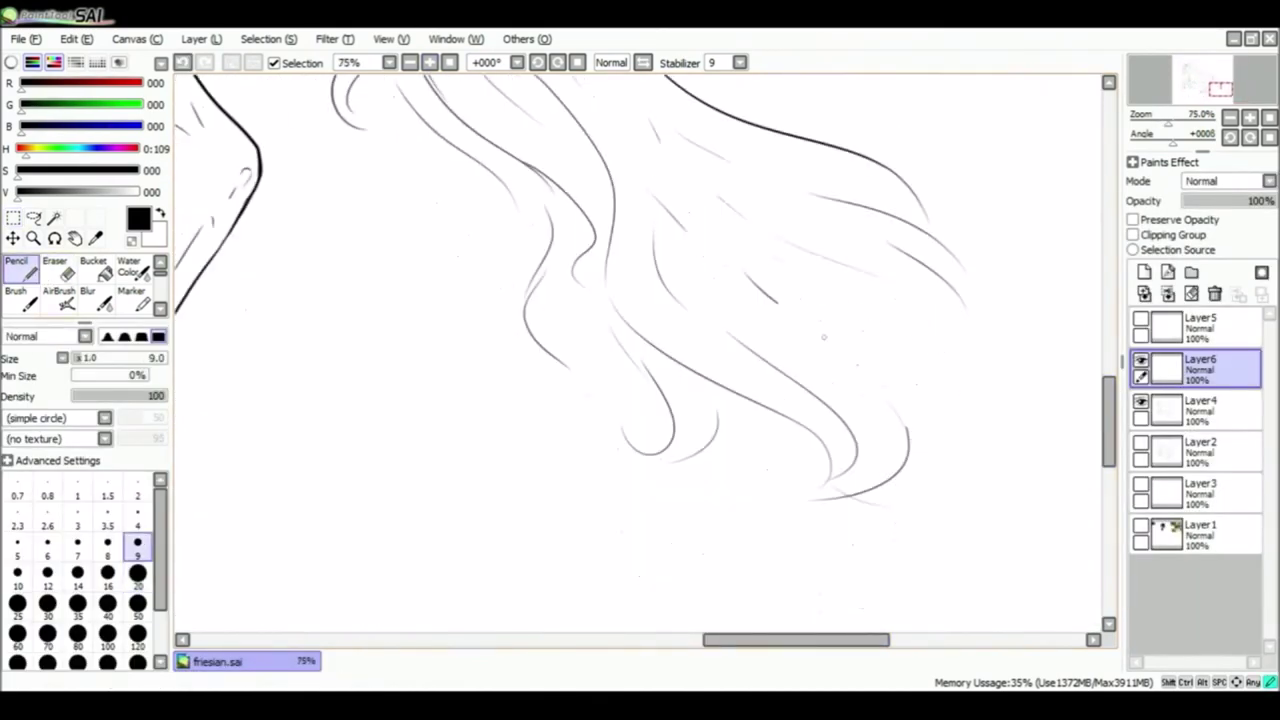
{"action": "scroll", "coordinate": [895, 313], "scroll_direction": "down", "scroll_amount": 3}
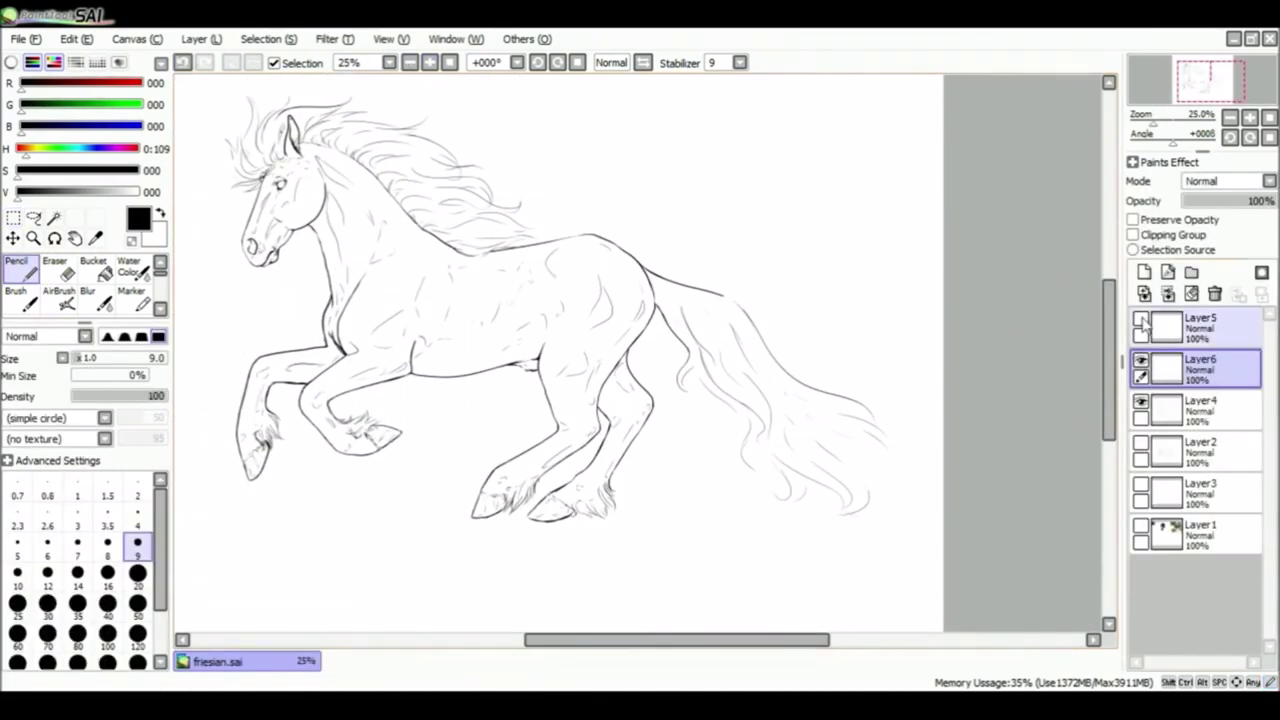
Discard Layer5 with the old tail and merge the new tail on Layer6 down into Layer4
{"action": "key", "text": "ctrl+e"}
{"action": "scroll", "coordinate": [916, 207], "scroll_direction": "up", "scroll_amount": 3}
{"action": "key", "text": "e"}
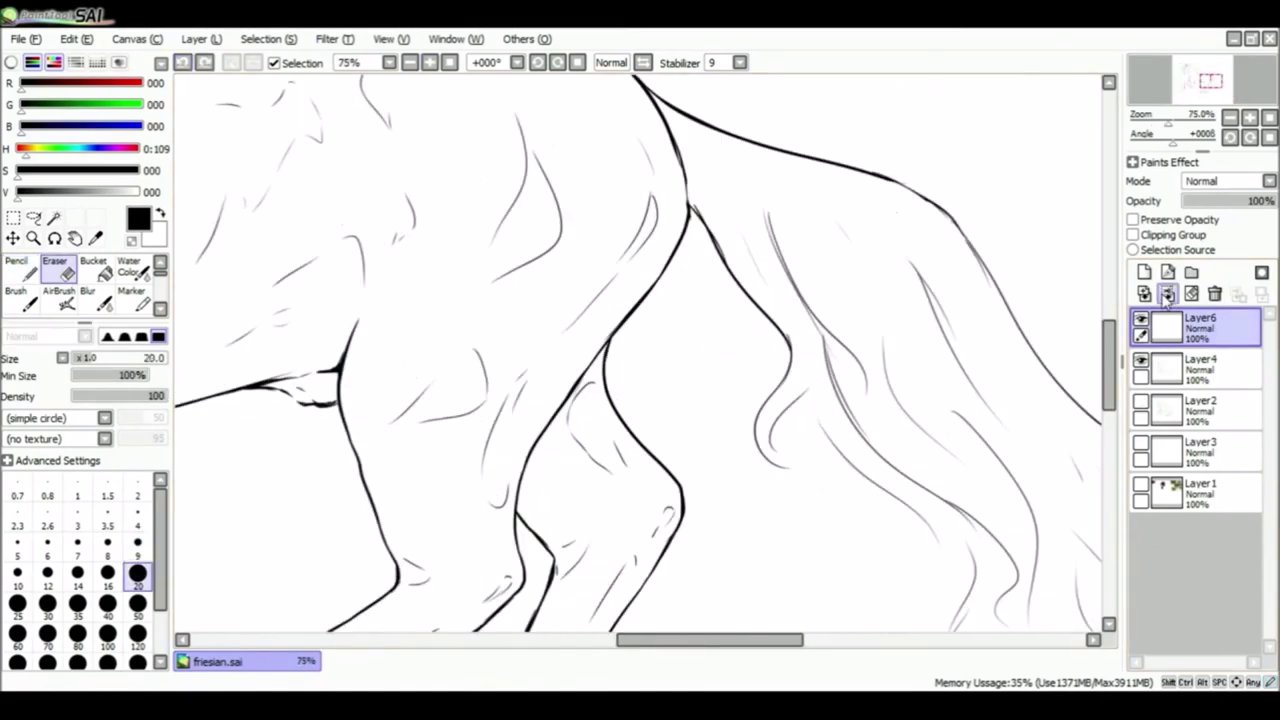
{"action": "left_click", "coordinate": [1167, 293]}
Sign the line art with a small handwritten signature beside the rear hooves
{"action": "key", "text": "n"}
{"action": "left_click", "coordinate": [409, 62]}
{"action": "left_click", "coordinate": [409, 62]}
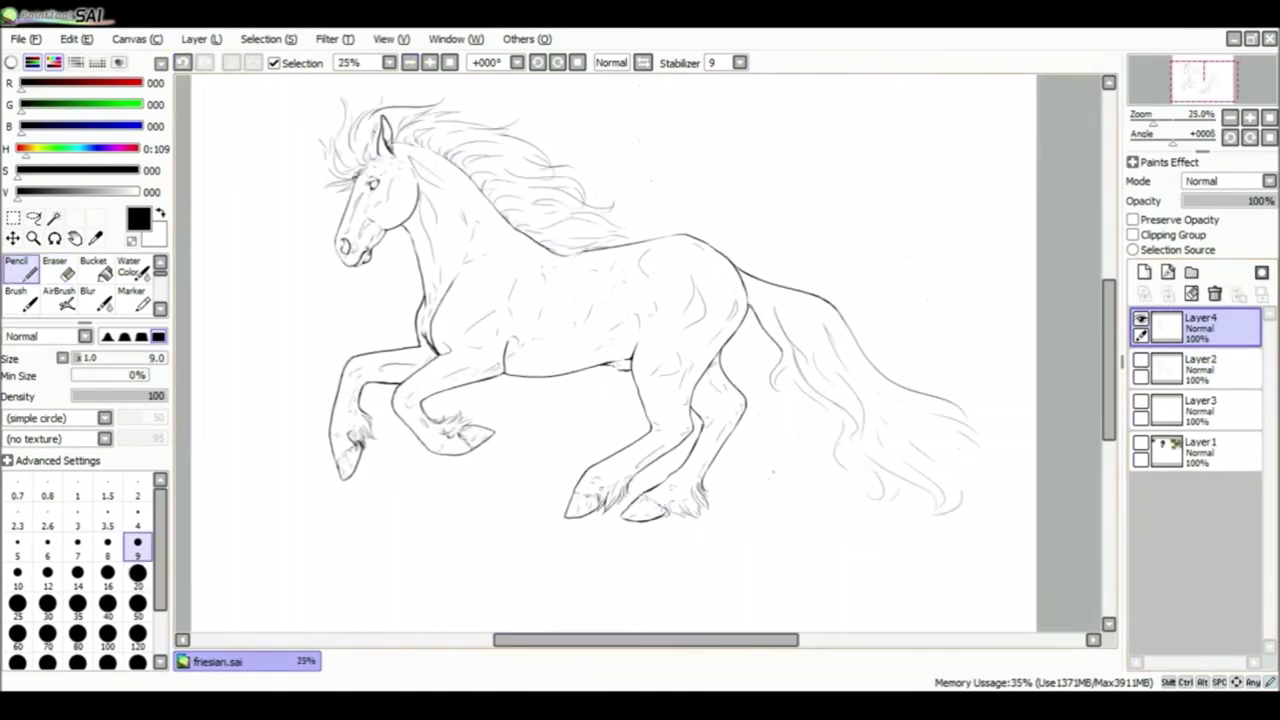
{"action": "left_click_drag", "start_coordinate": [712, 490], "coordinate": [775, 484]}
{"action": "scroll", "coordinate": [640, 350], "scroll_direction": "down", "scroll_amount": 1}
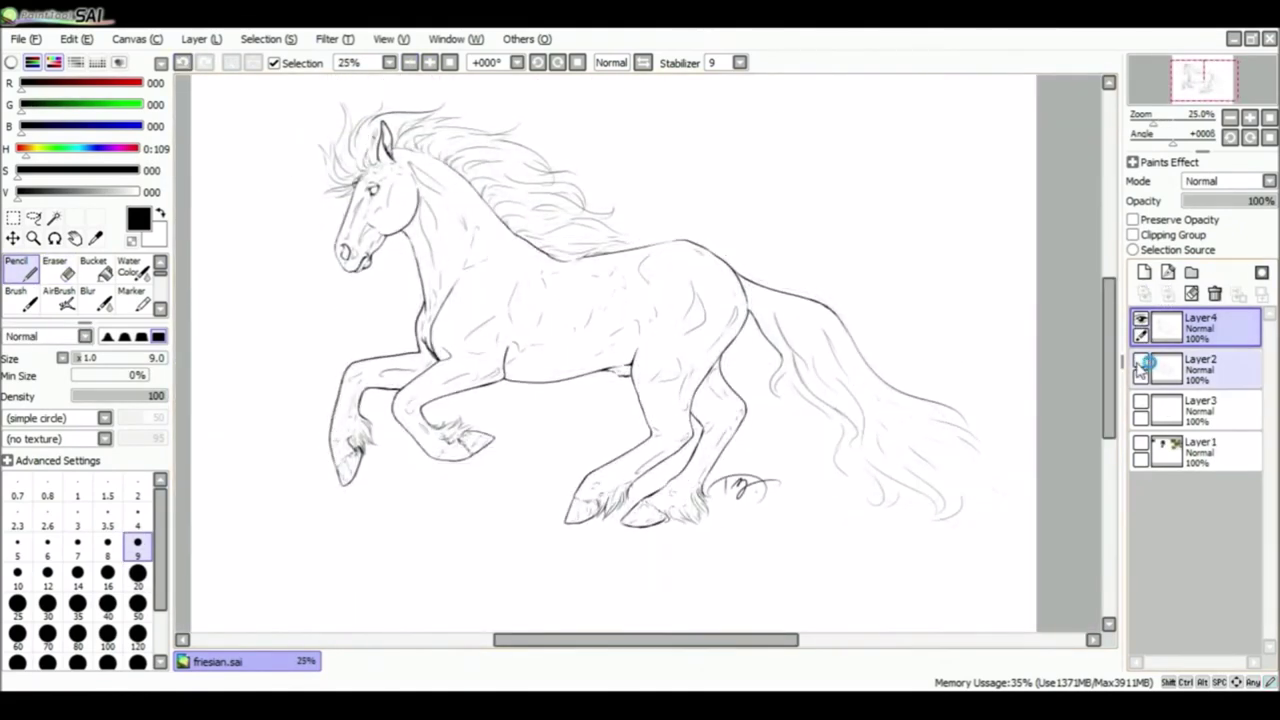